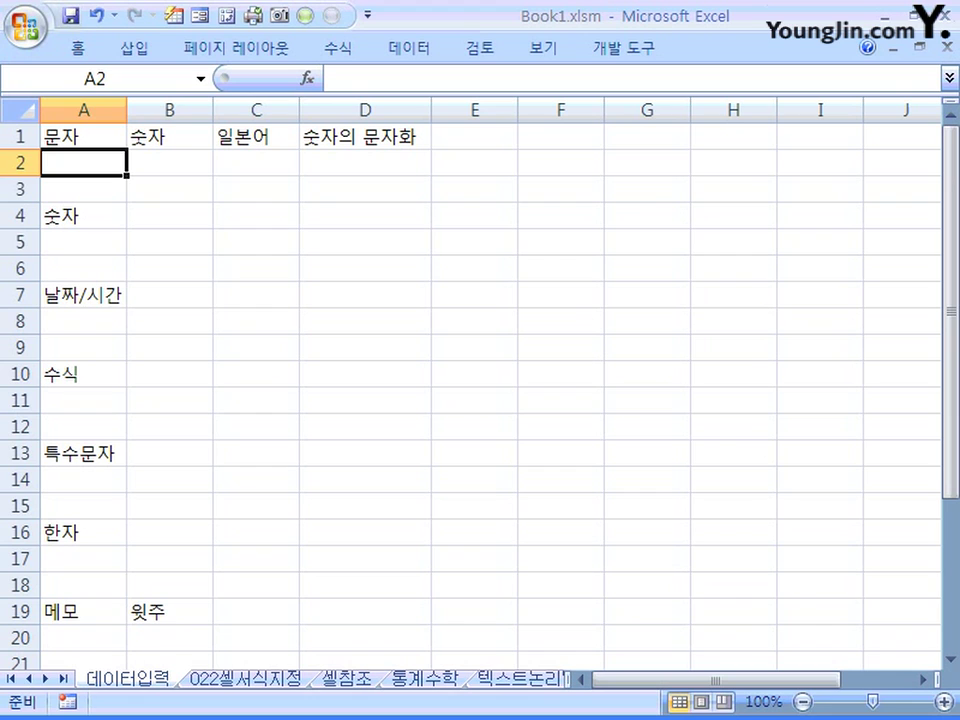
Enter the text 가 in cell A2 and the number 1 in cell B2
type("ㄱ")
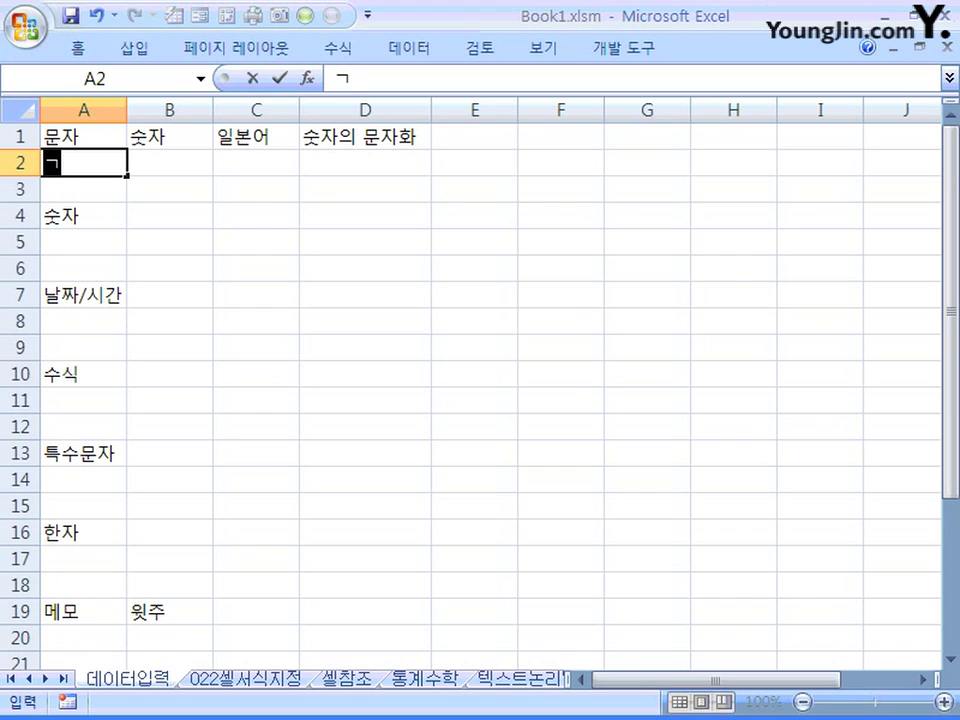
type("ㅏ")
key("Return")
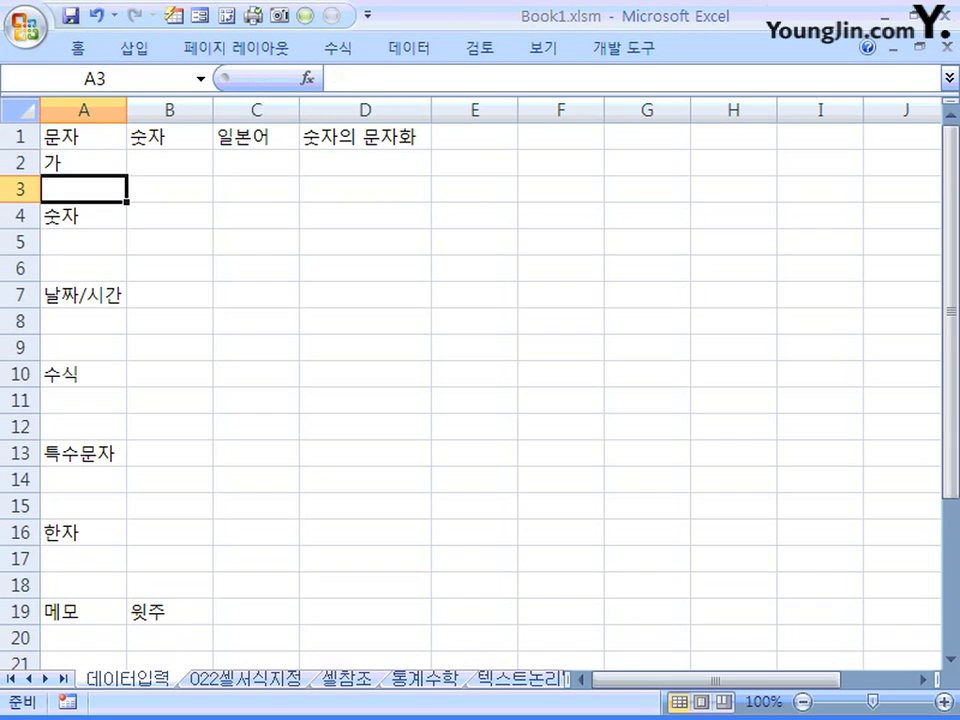
key("Up")
key("Right")
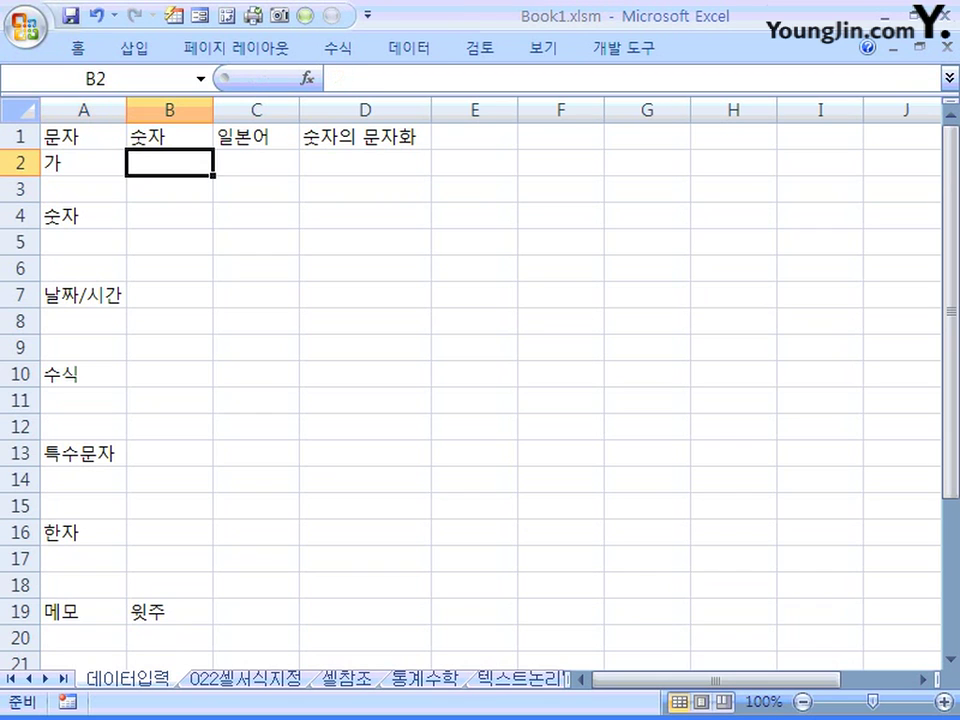
type("1")
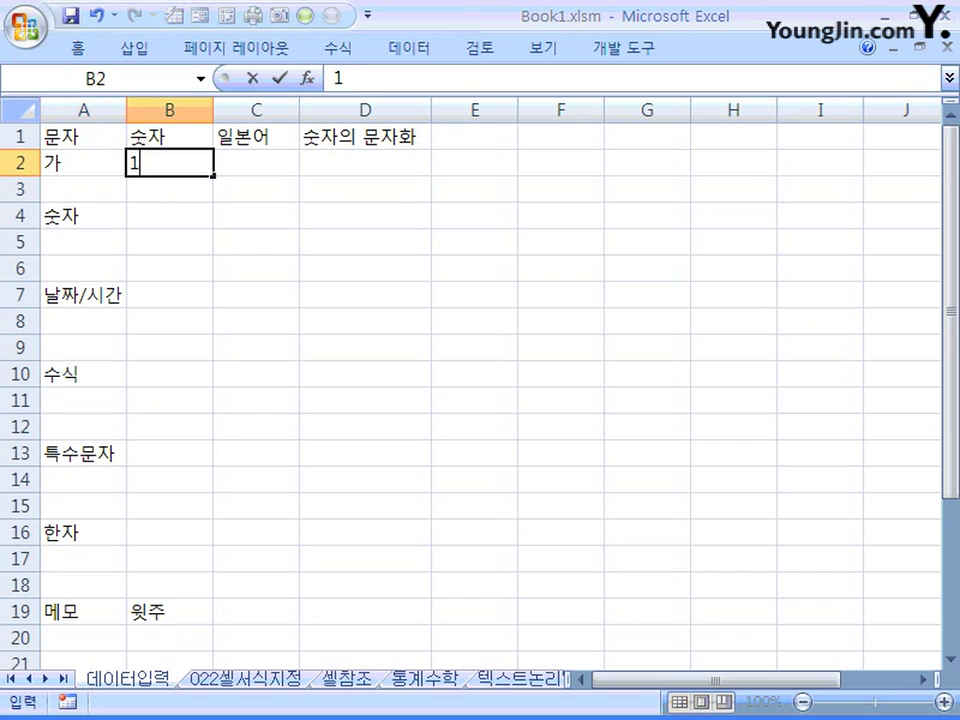
key("Left")
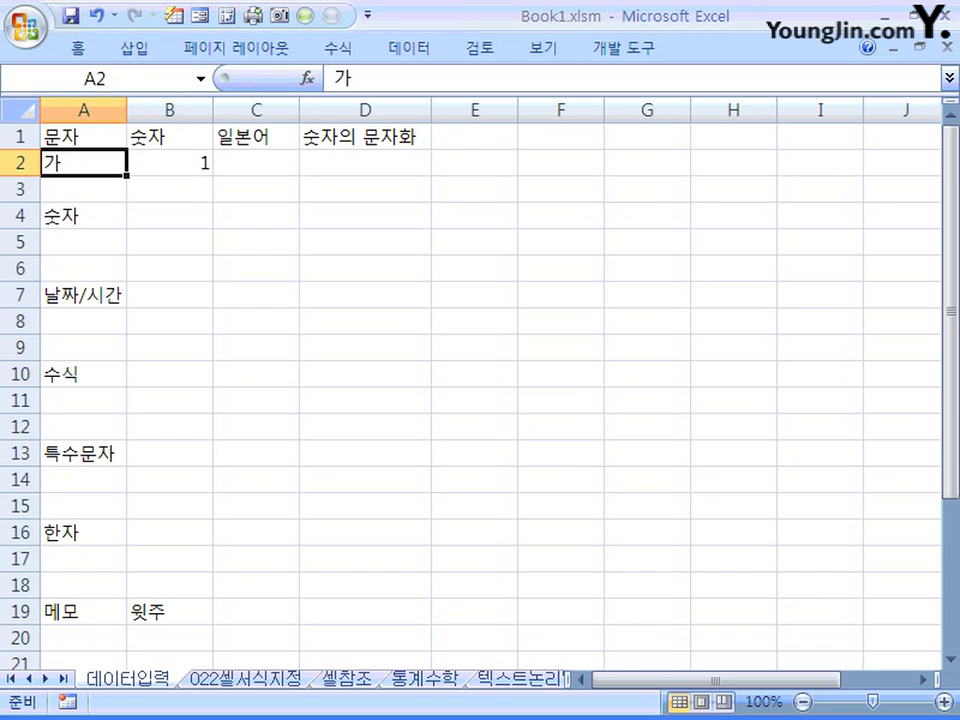
key("Right")
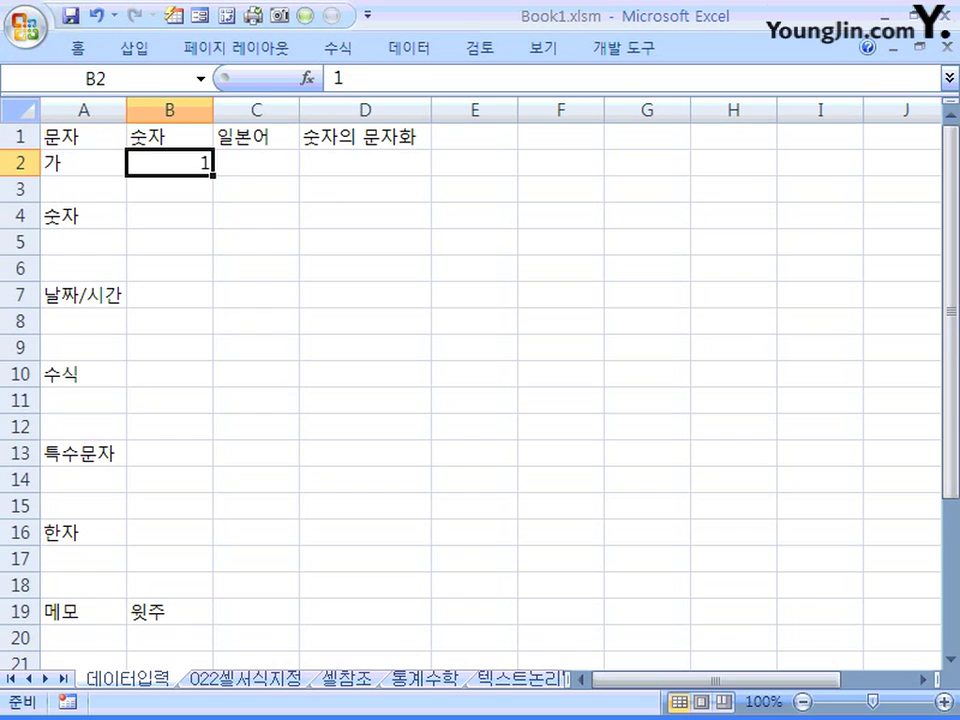
left_click(83, 162)
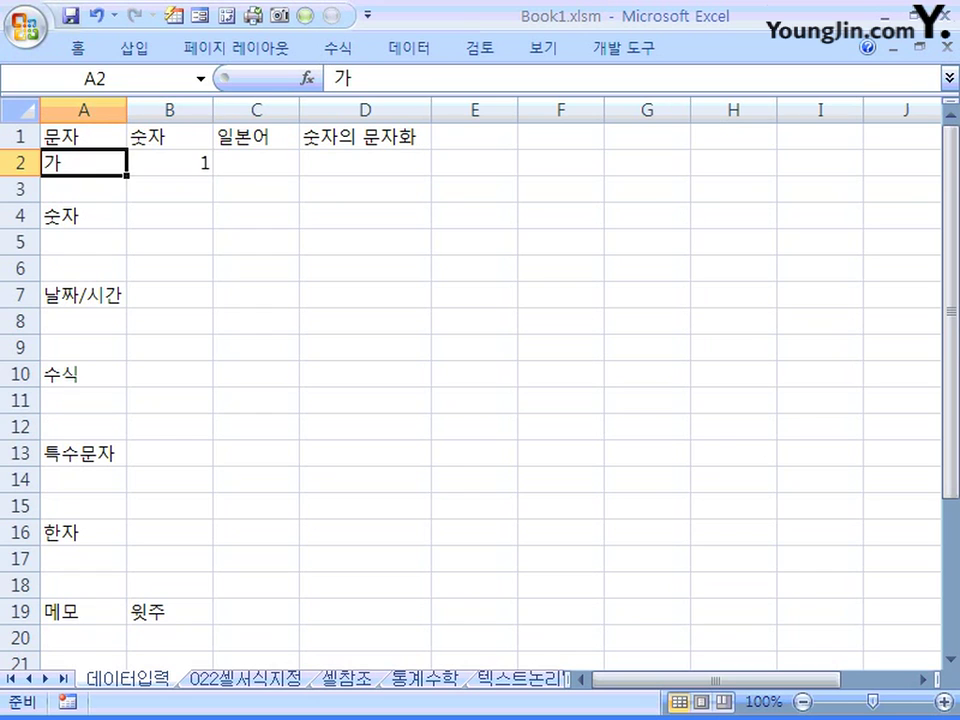
left_click(169, 162)
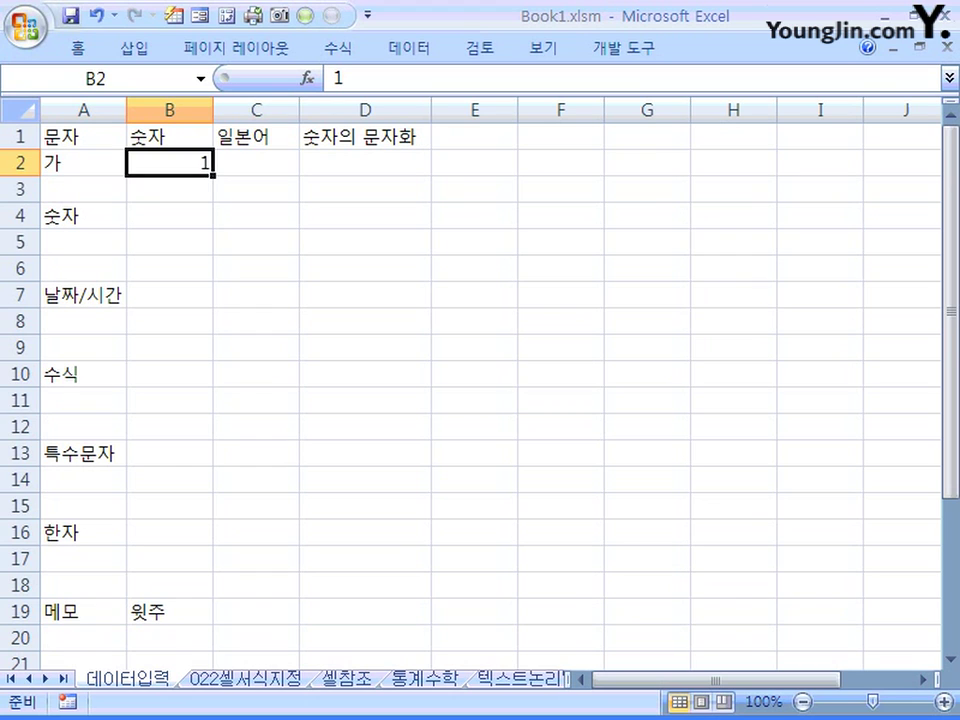
Edit cell A2 to read 1가 by adding a 1 in front of the existing character
left_click(83, 162)
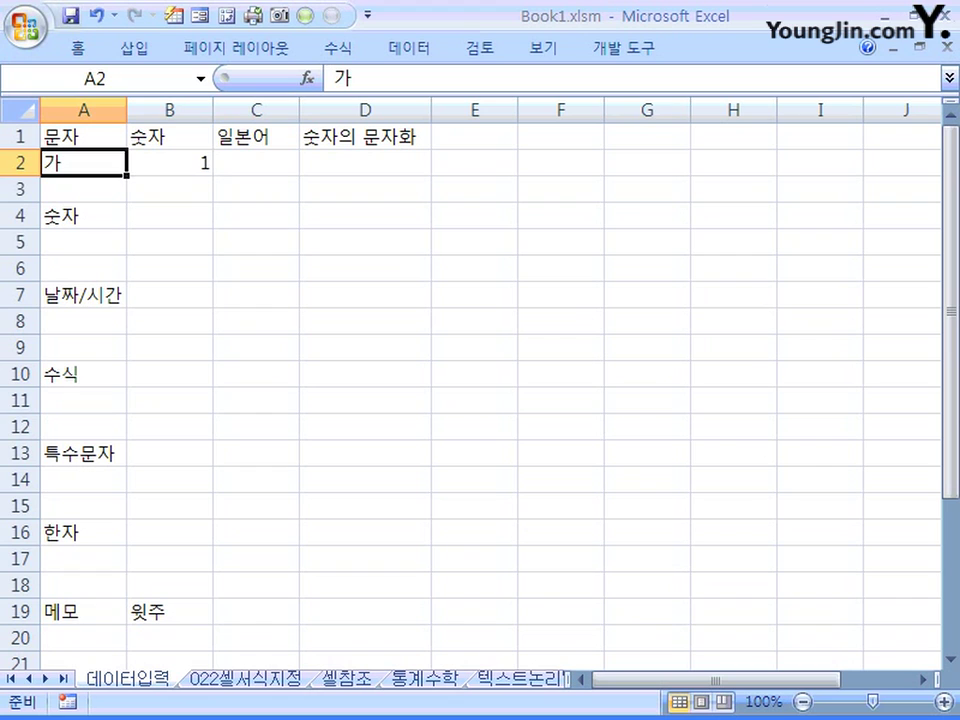
key("F2")
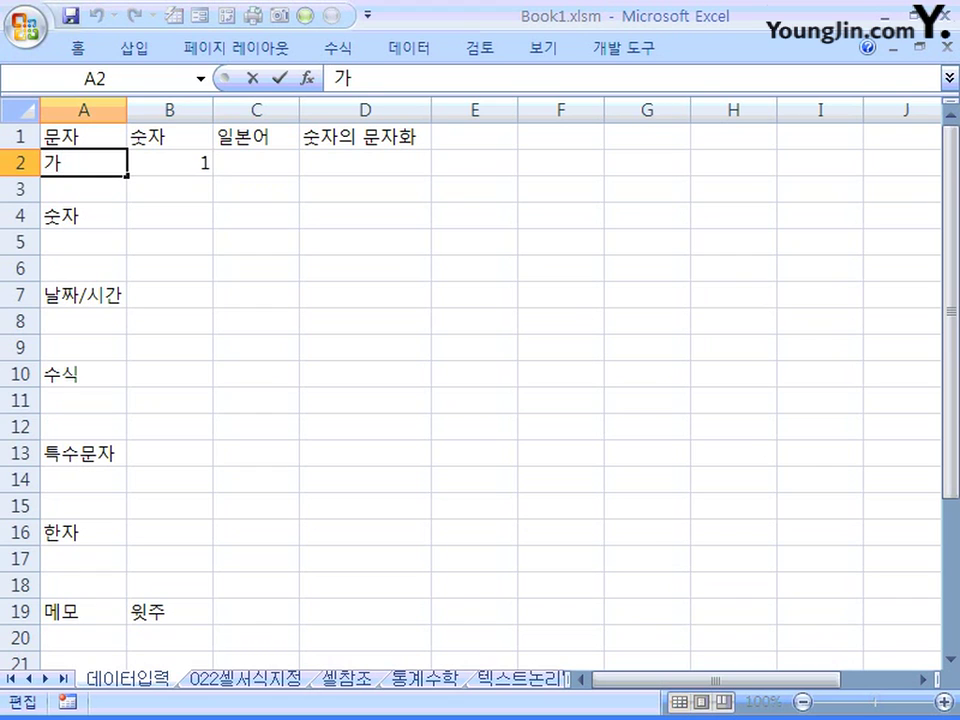
type("1")
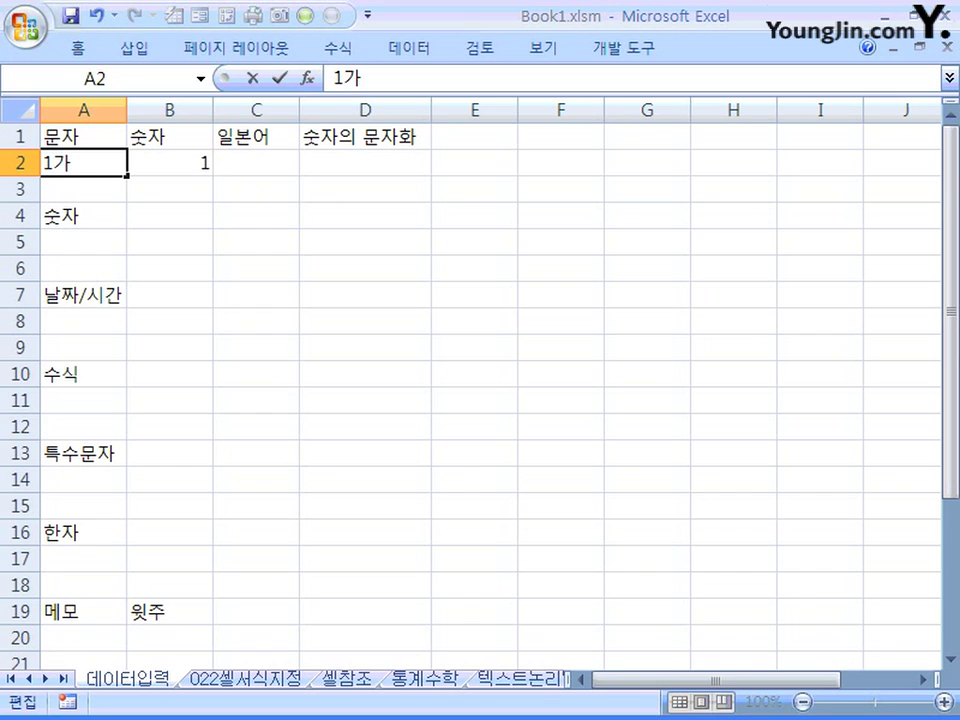
key("Return")
key("Up")
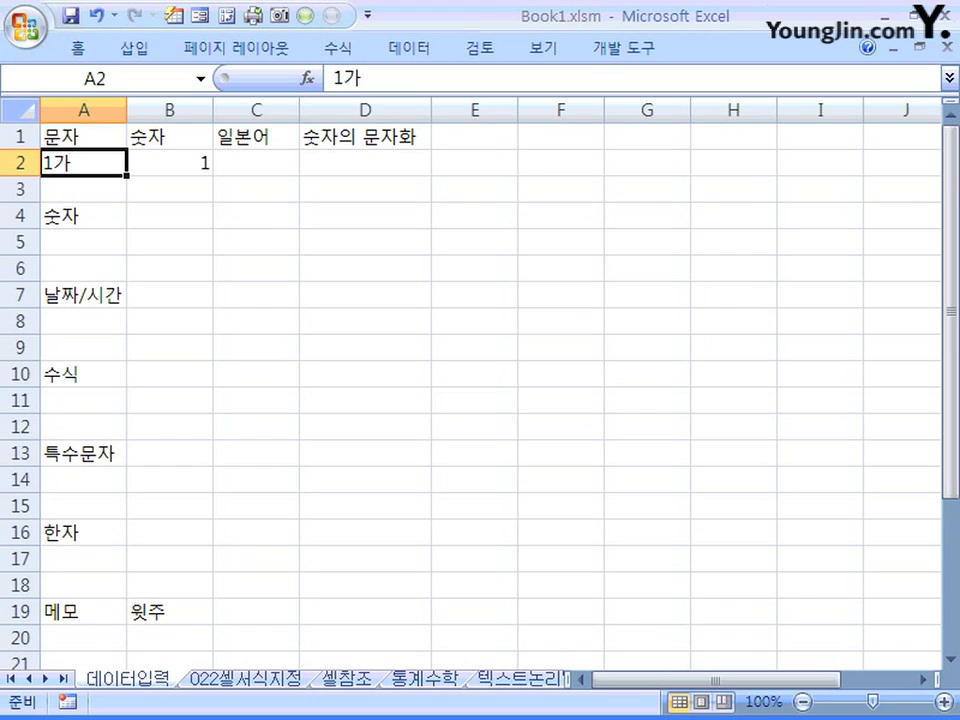
Enter ㄸ in cell C2, viewing its Japanese character conversion list without picking a character
left_click(256, 162)
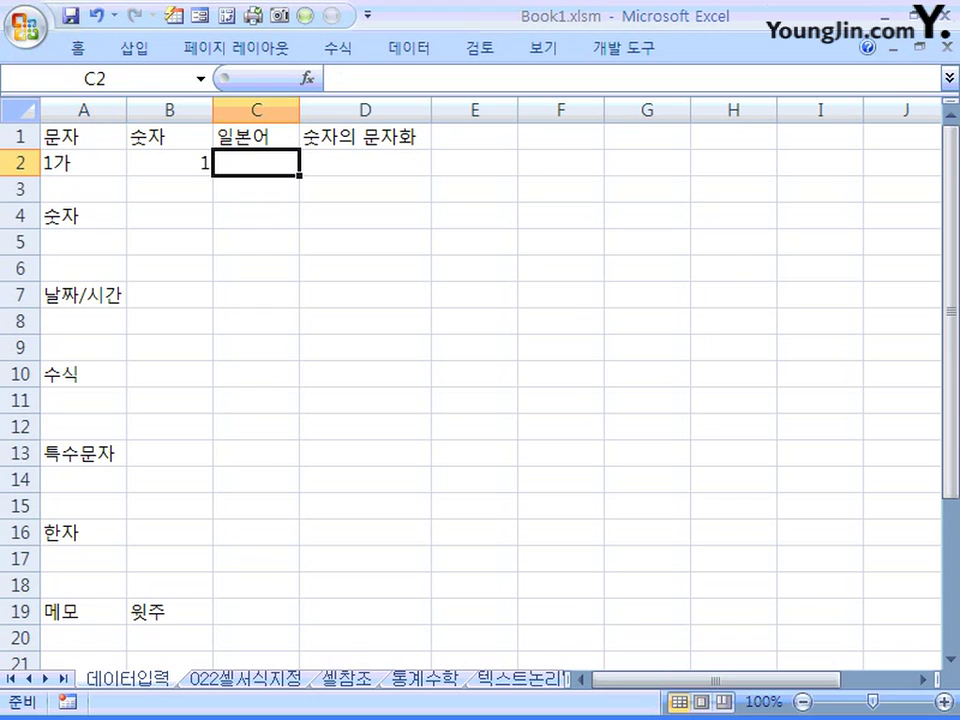
type("ㄸ")
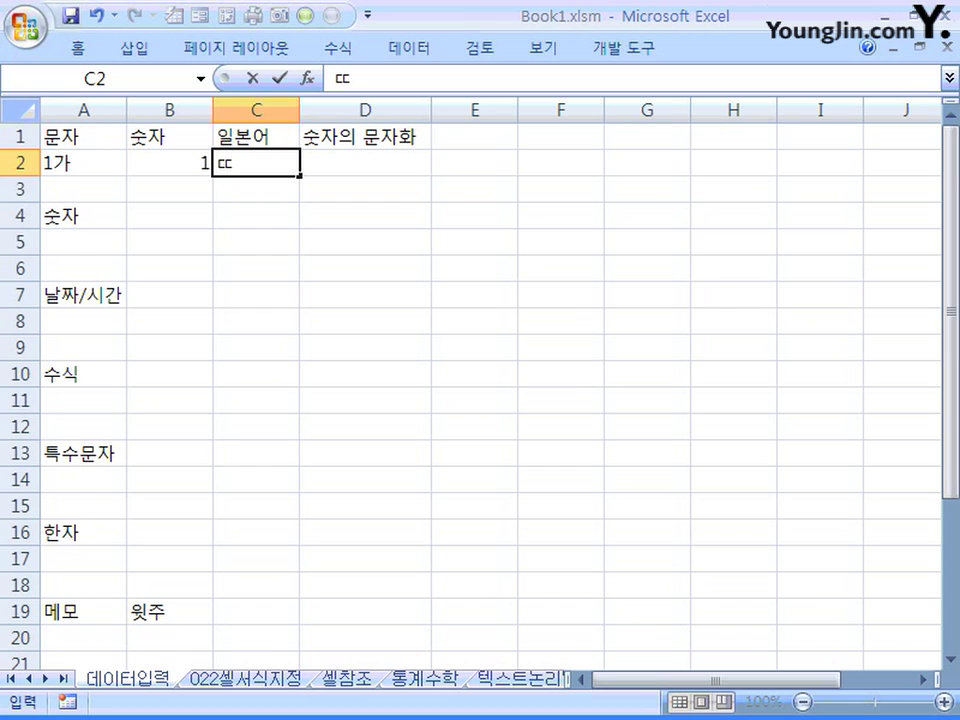
key("Hangul_Hanja")
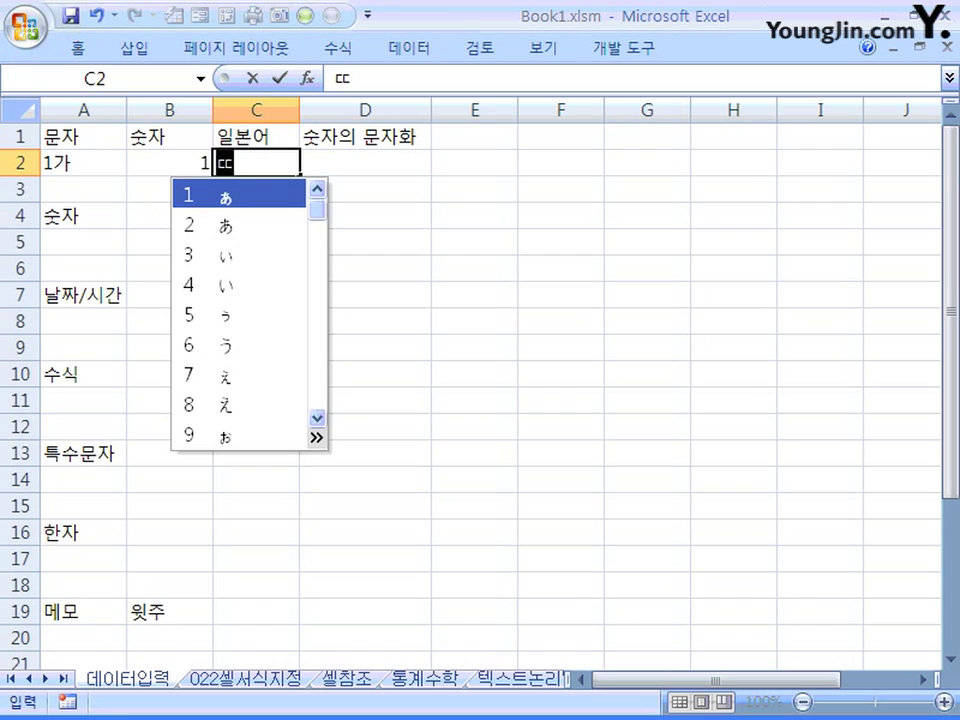
key("Escape")
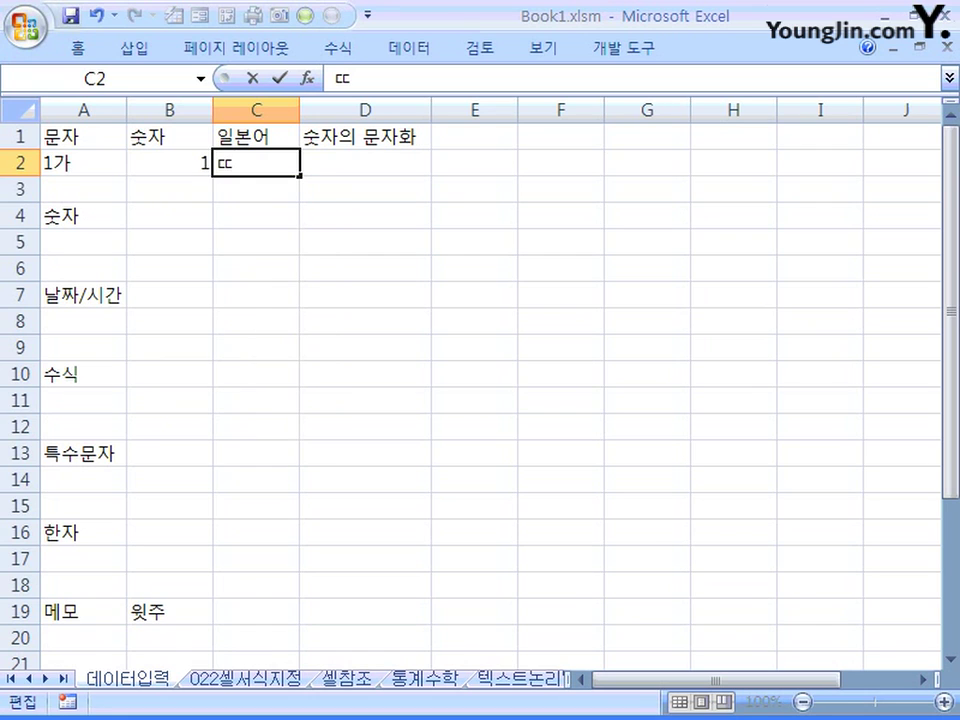
key("Return")
Enter the number 1 as text in cell D2 using an apostrophe prefix ('1)
key("Up")
key("Right")
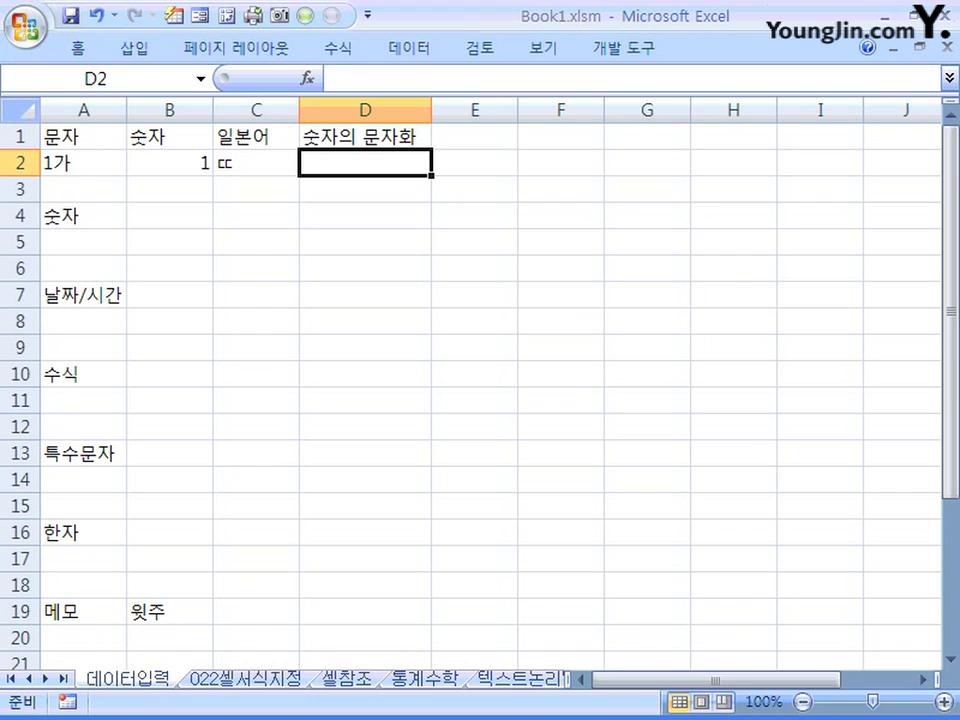
type("'")
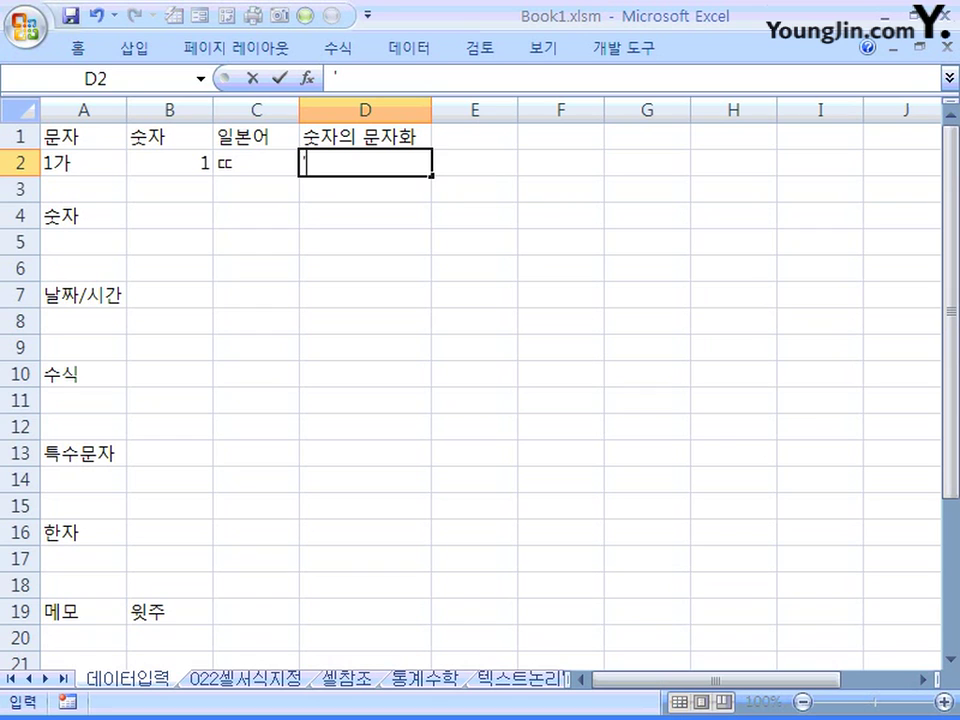
type("1")
key("Return")
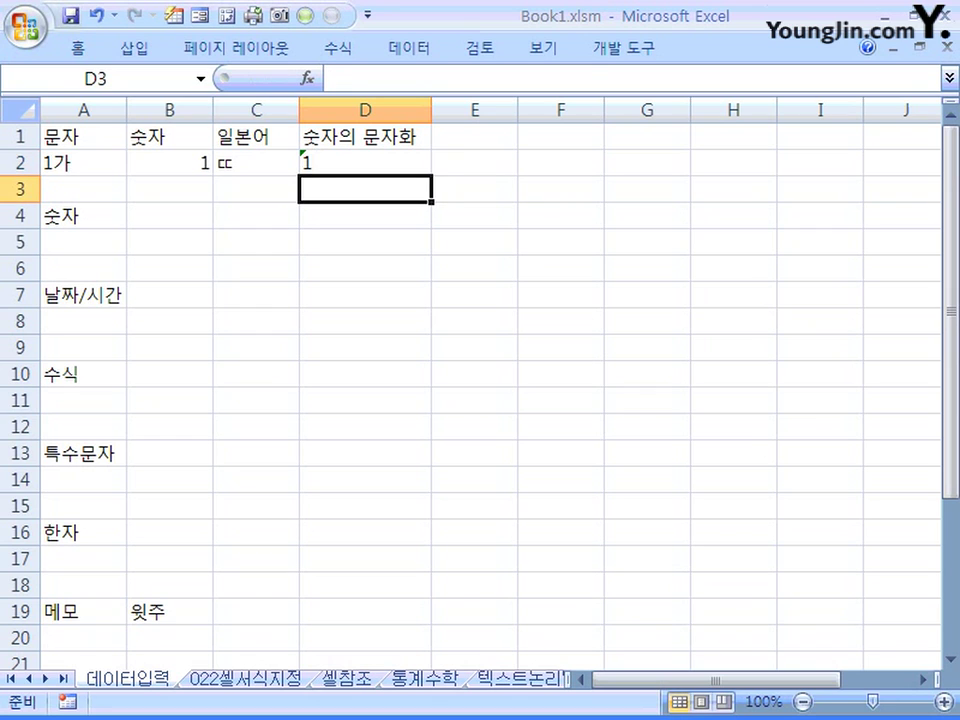
left_click(364, 162)
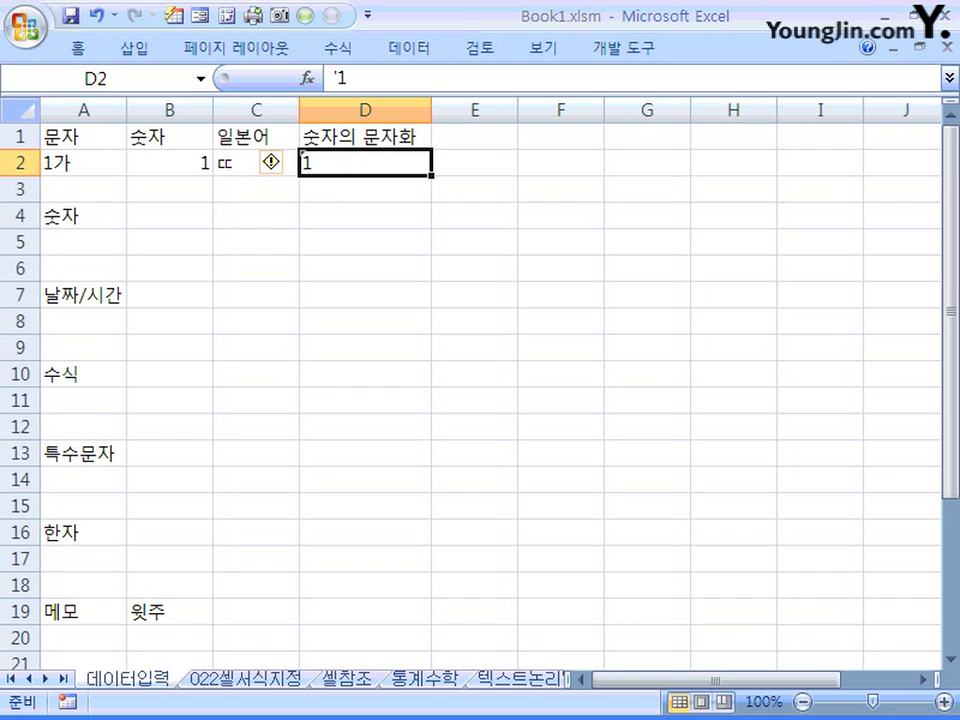
Enter the number 1000 in cell A5 under the 숫자 heading
left_click(83, 242)
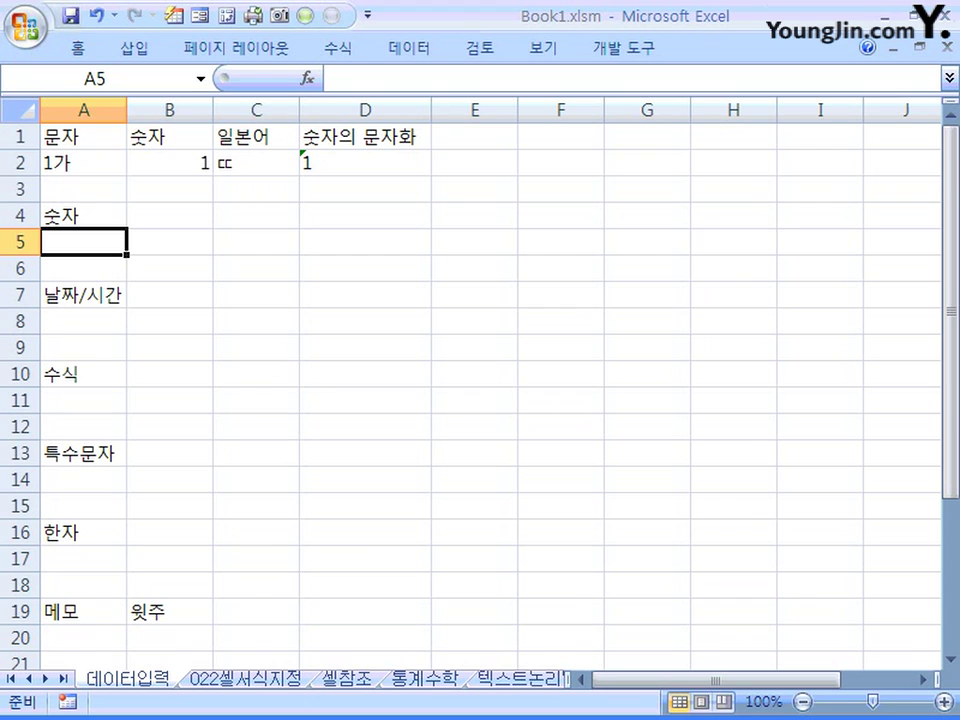
type("1")
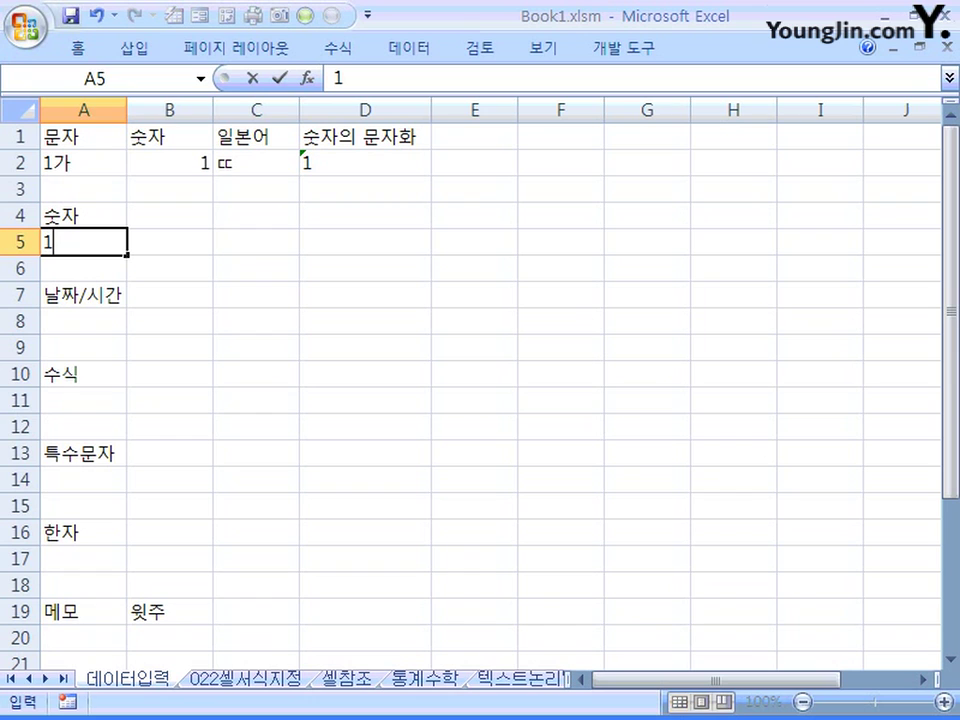
type("000")
key("Return")
left_click(83, 242)
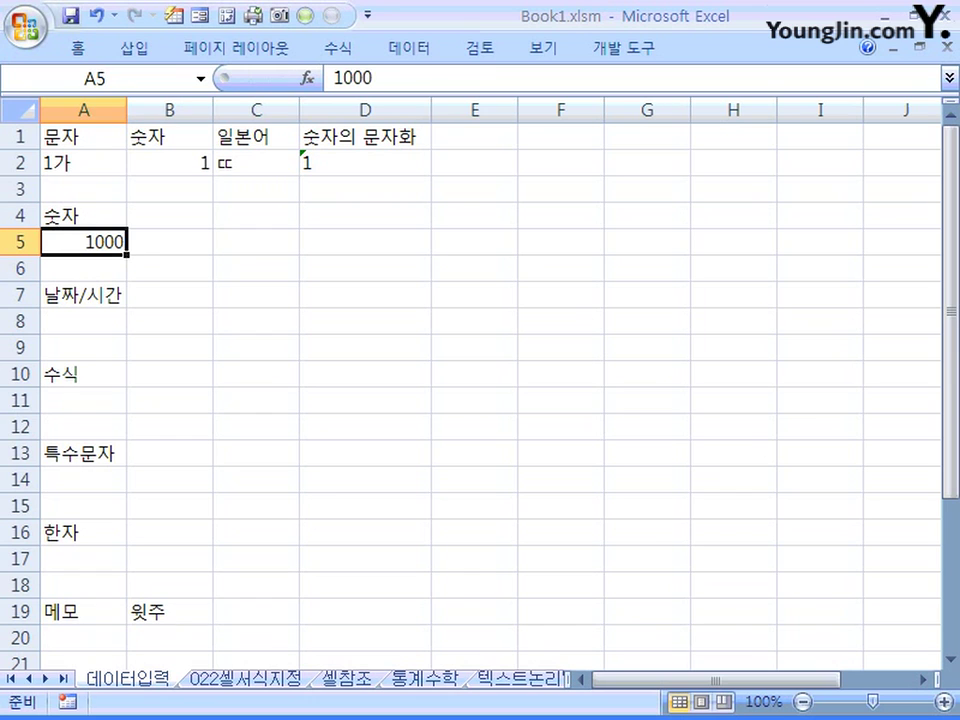
right_click(107, 243)
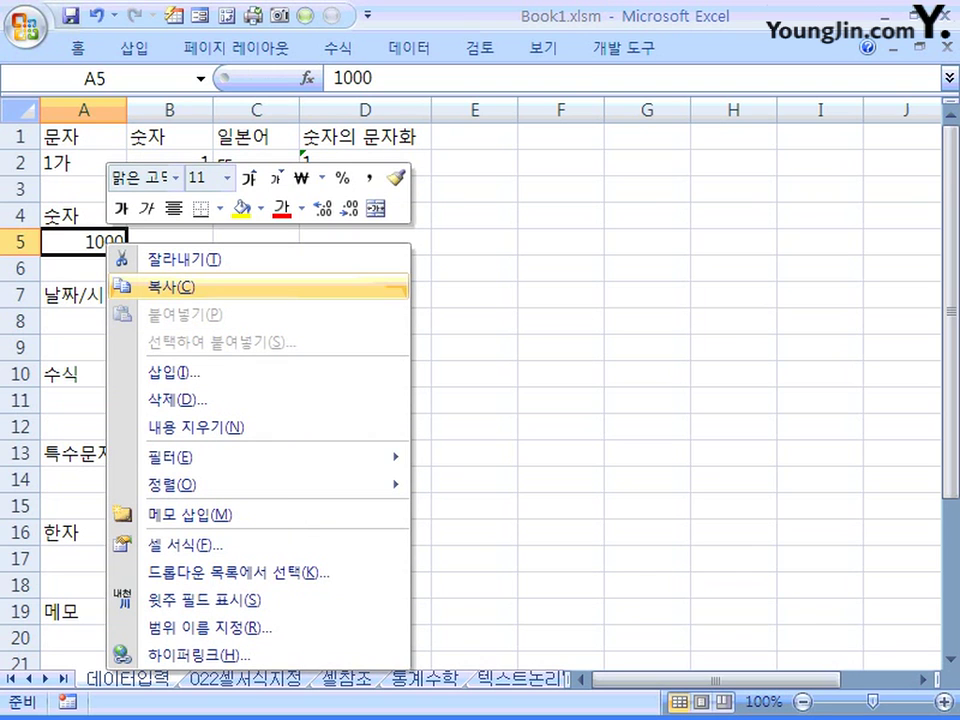
left_click(200, 545)
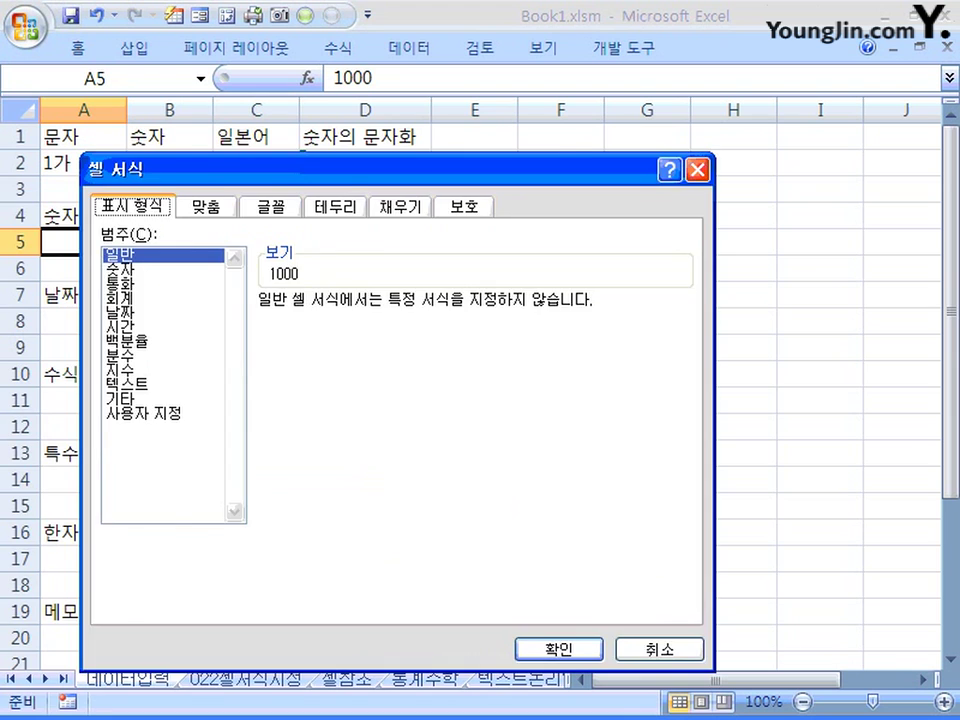
left_click_drag(400, 169, 503, 137)
left_click(224, 252)
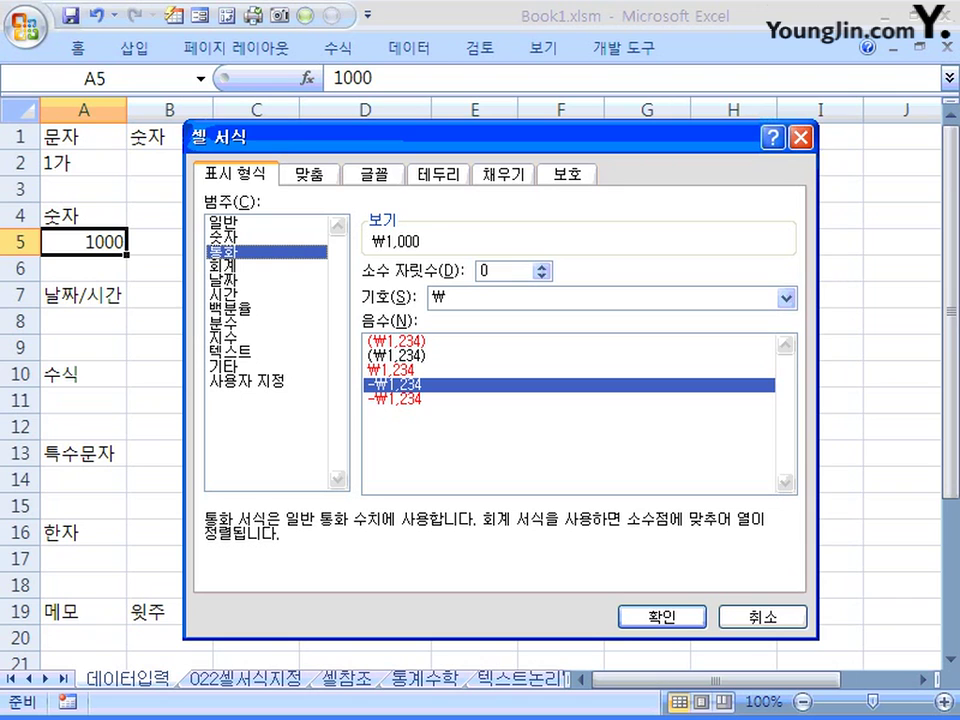
left_click(762, 616)
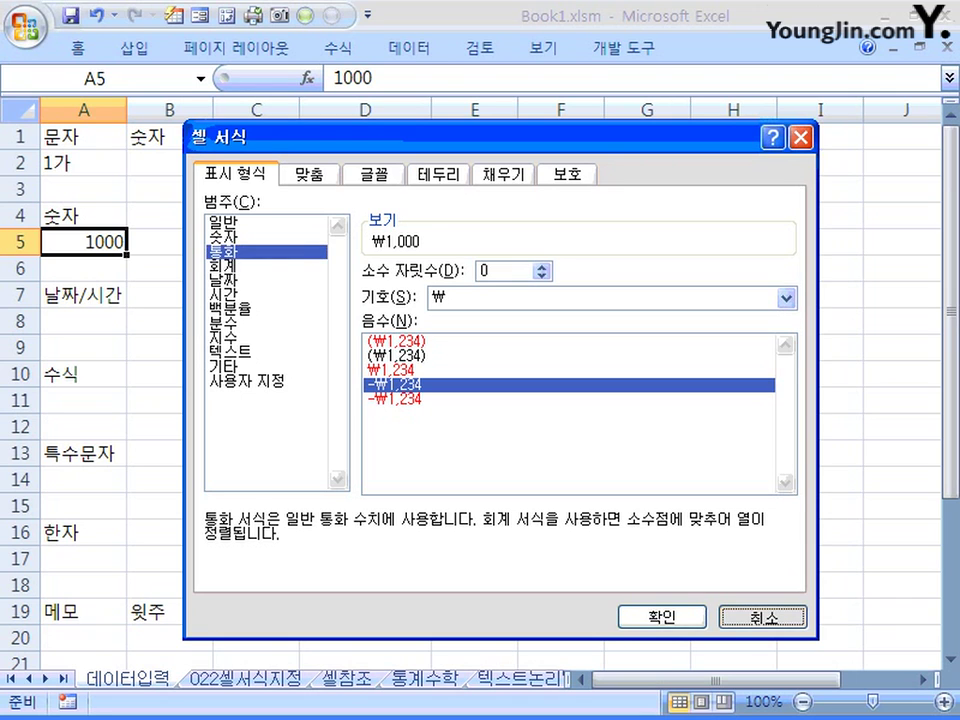
key("Return")
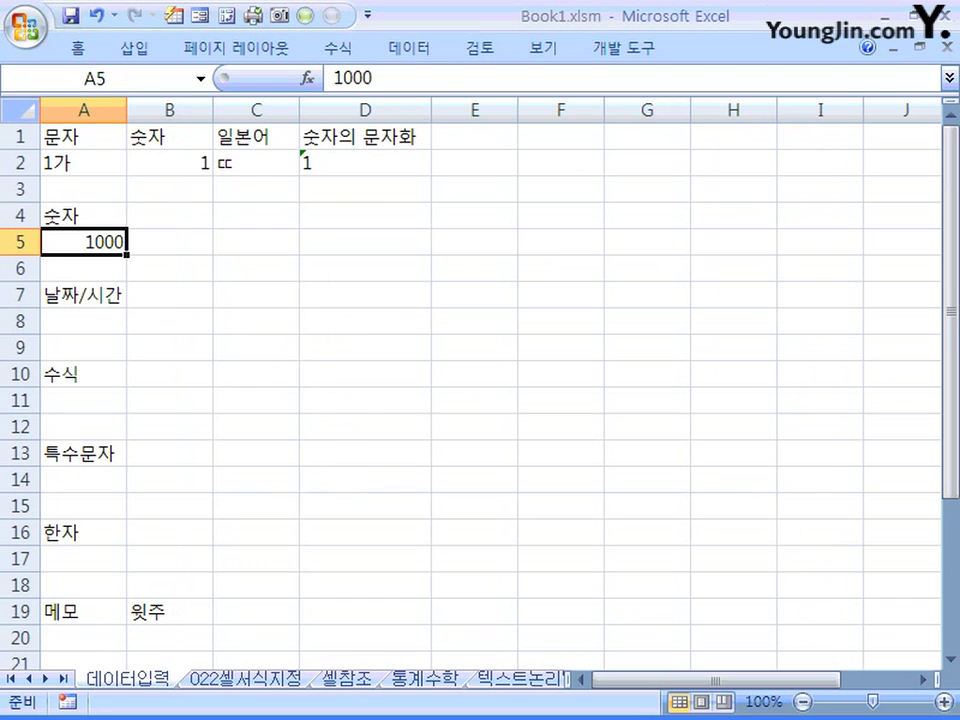
Format cell A5 as currency (통화) with the ₩ symbol and no decimal places
right_click(102, 243)
key("Down")
key("Down")
key("Down")
key("Down")
key("Down")
key("Down")
key("Down")
key("Down")
key("Down")
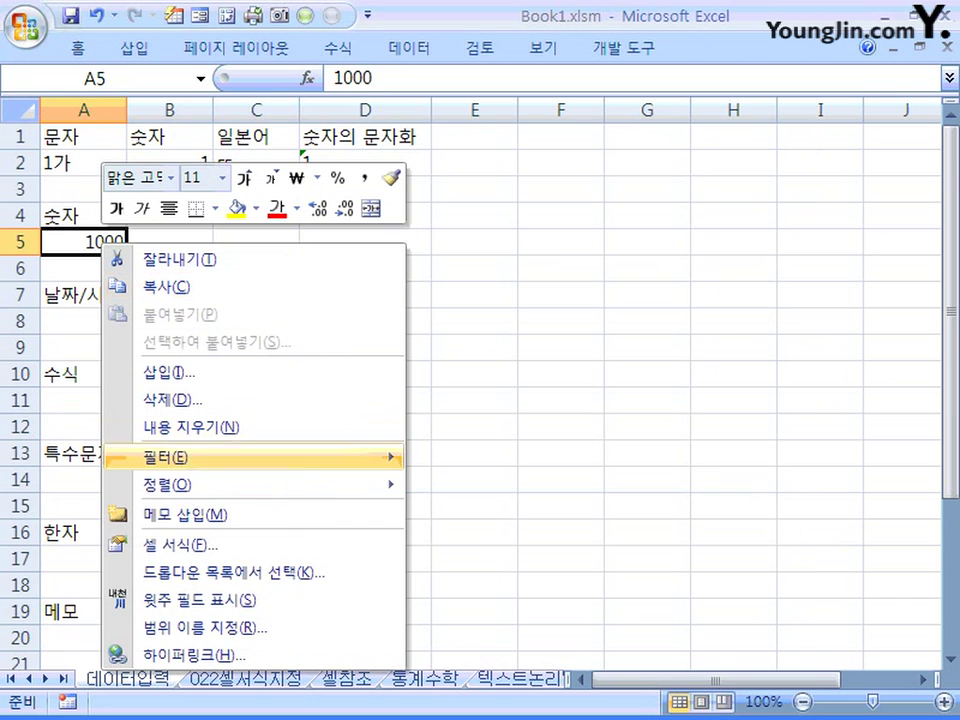
key("Return")
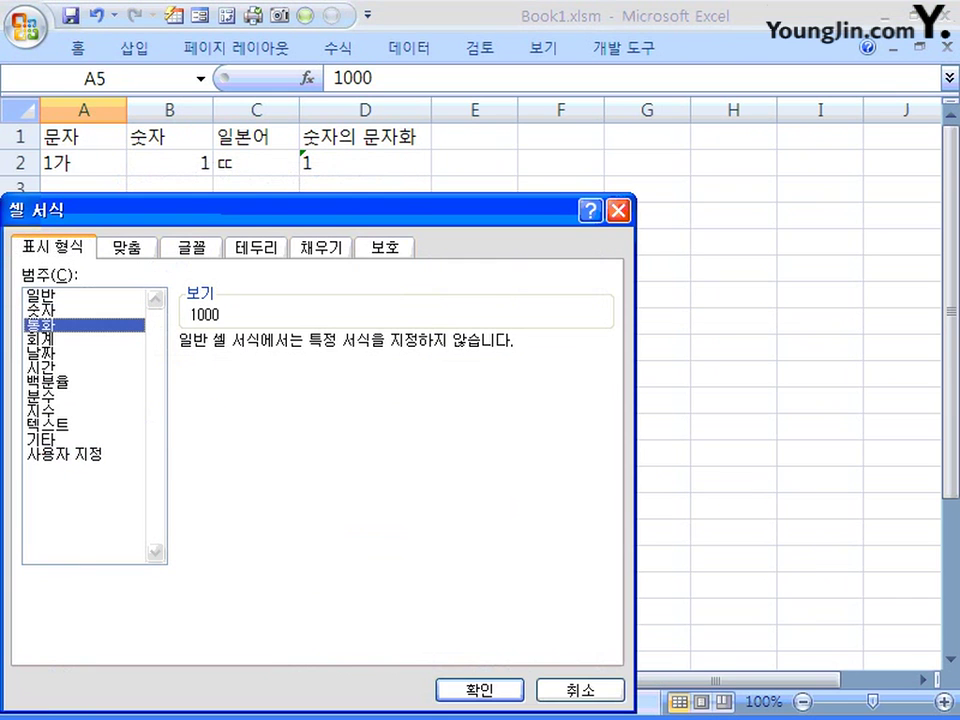
key("Return")
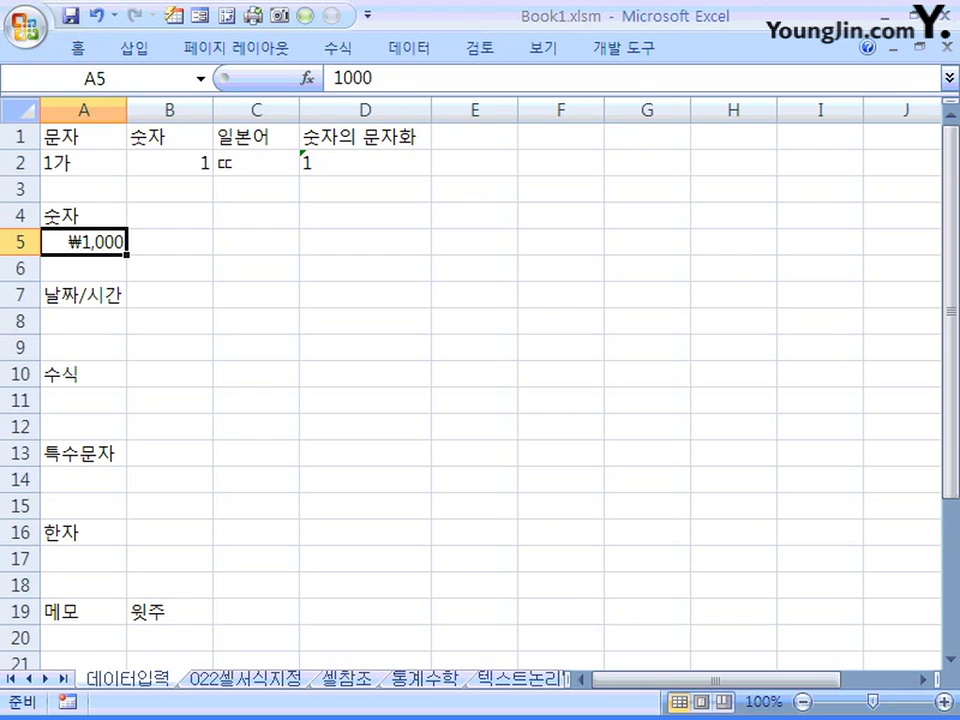
Enter the fraction one half in cell B5 as 0 1/2 and check its stored value
left_click(169, 242)
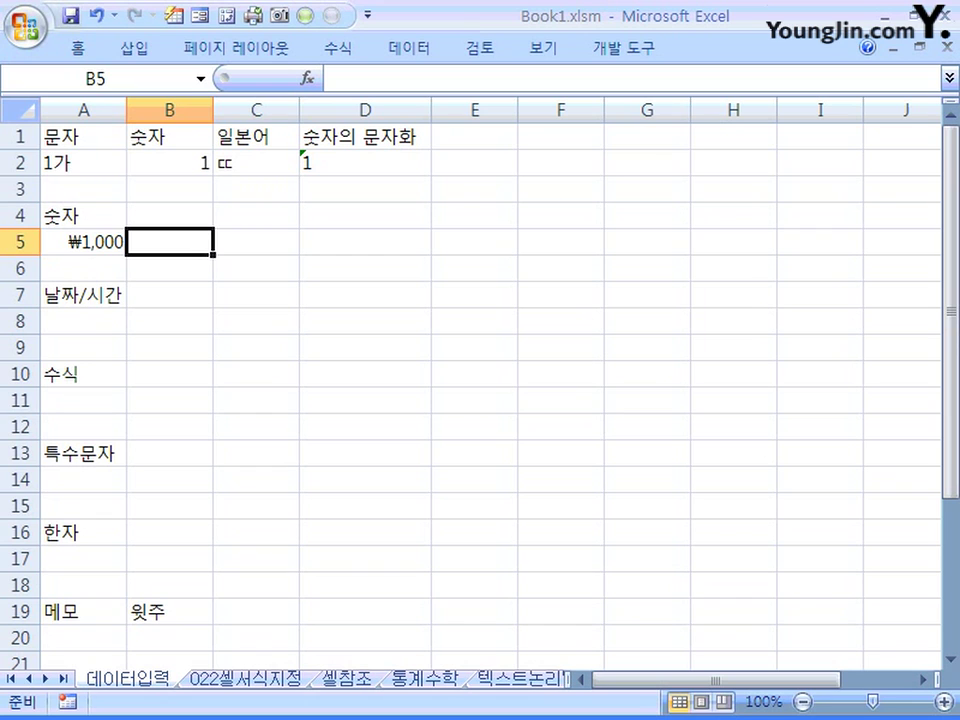
type("0")
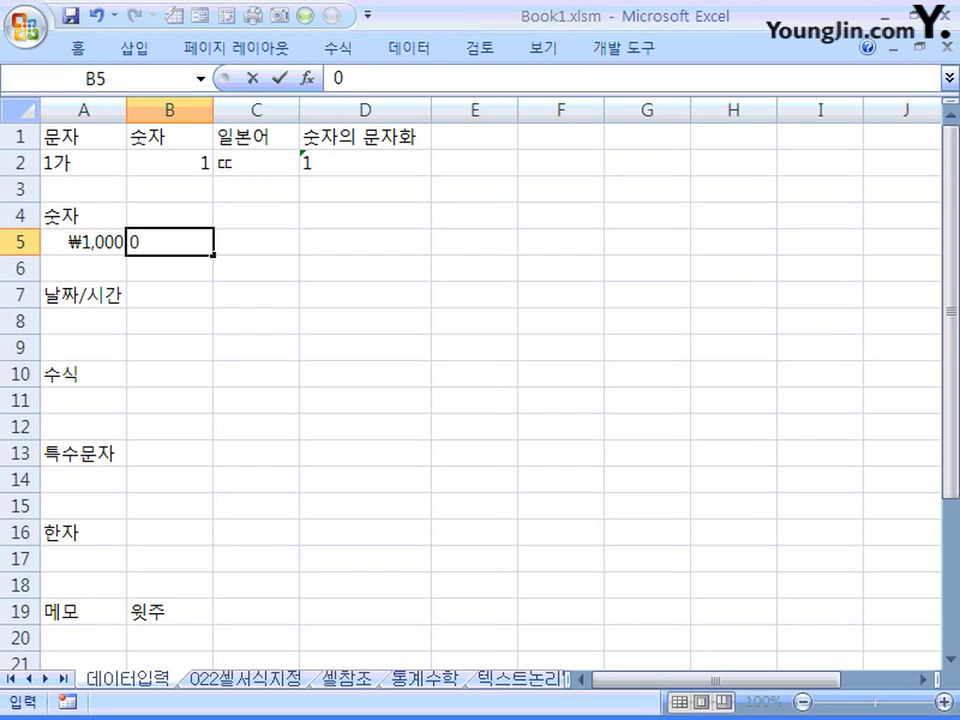
type(" 1/2")
key("Return")
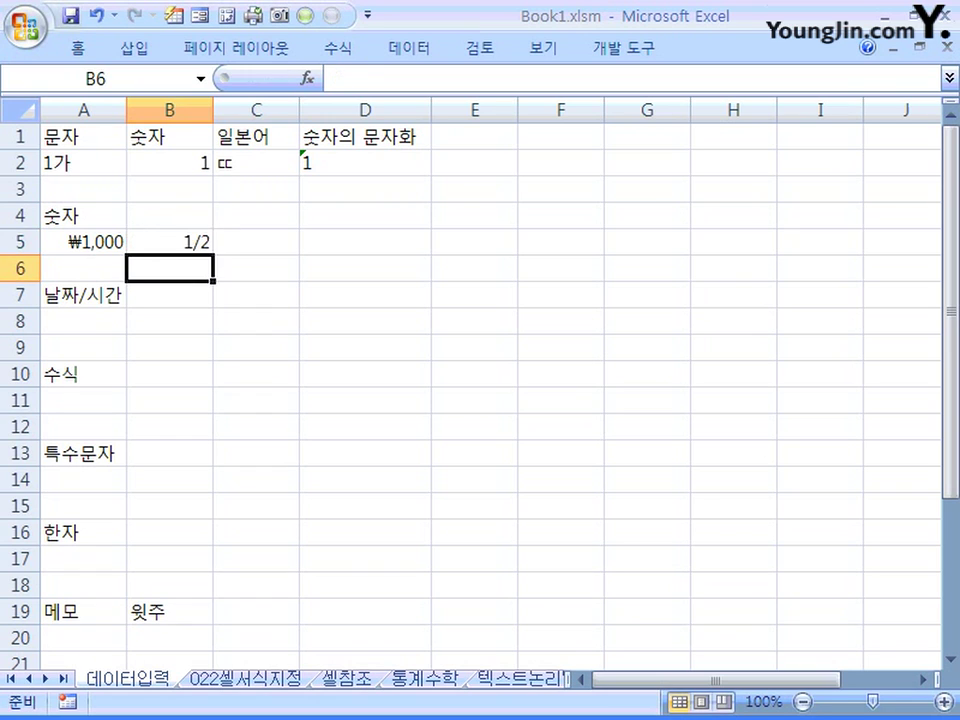
left_click(169, 242)
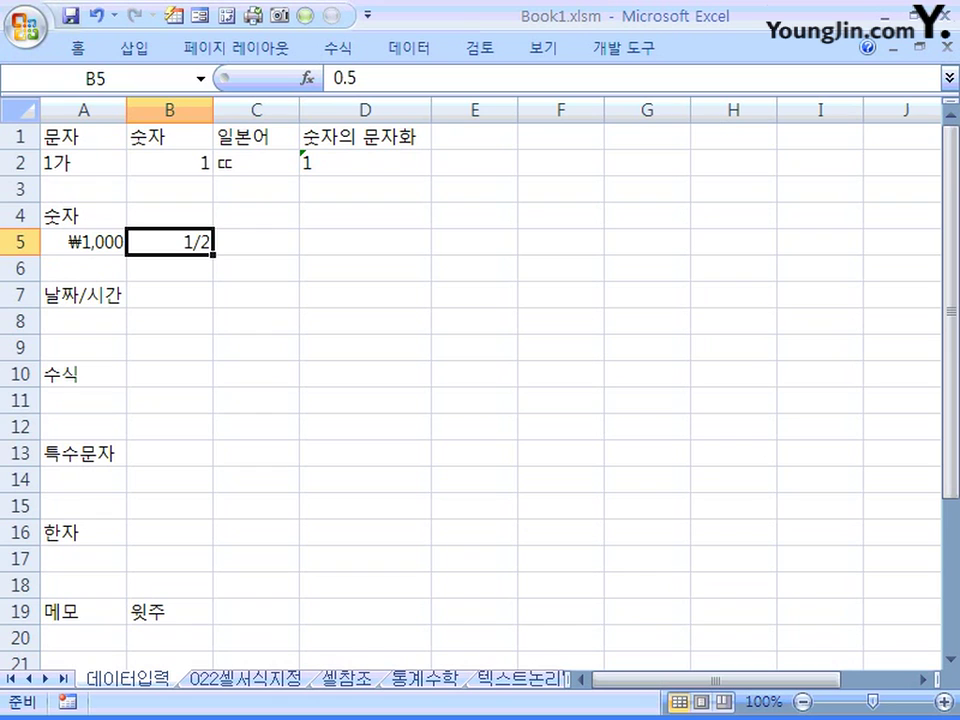
Enter the date 2013-03-13 in cell A8 under the 날짜/시간 heading
left_click(83, 321)
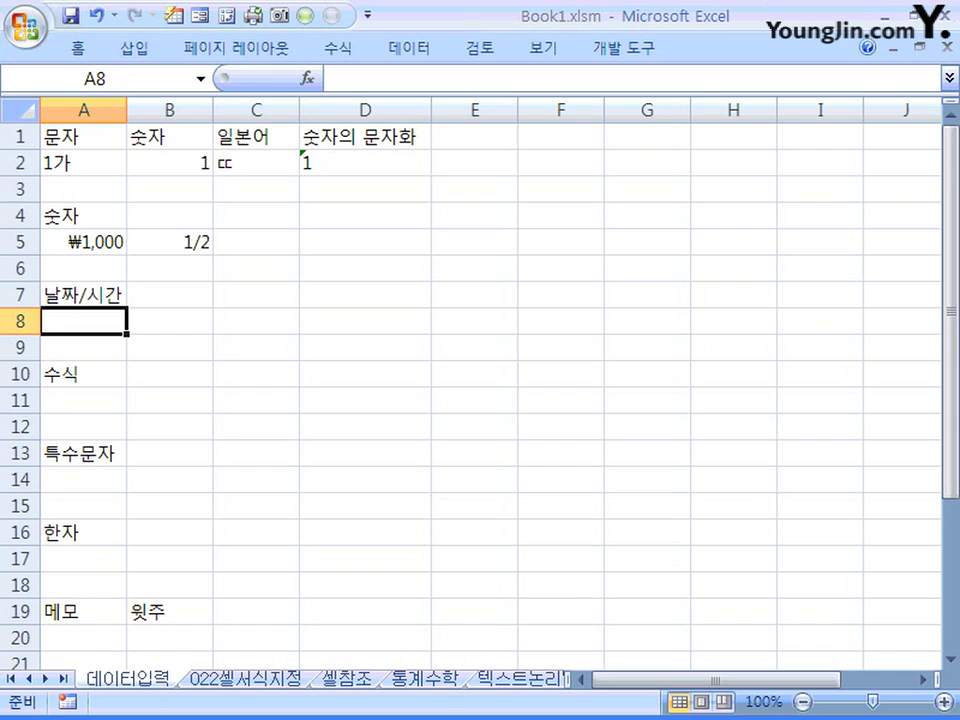
type("1")
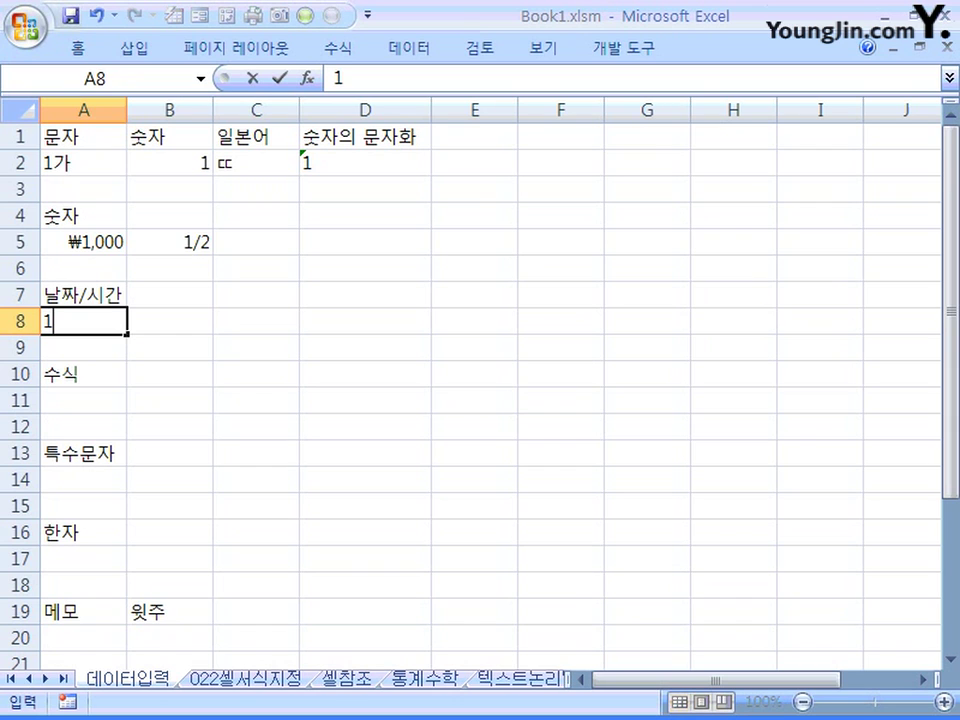
key("BackSpace")
type("2013-")
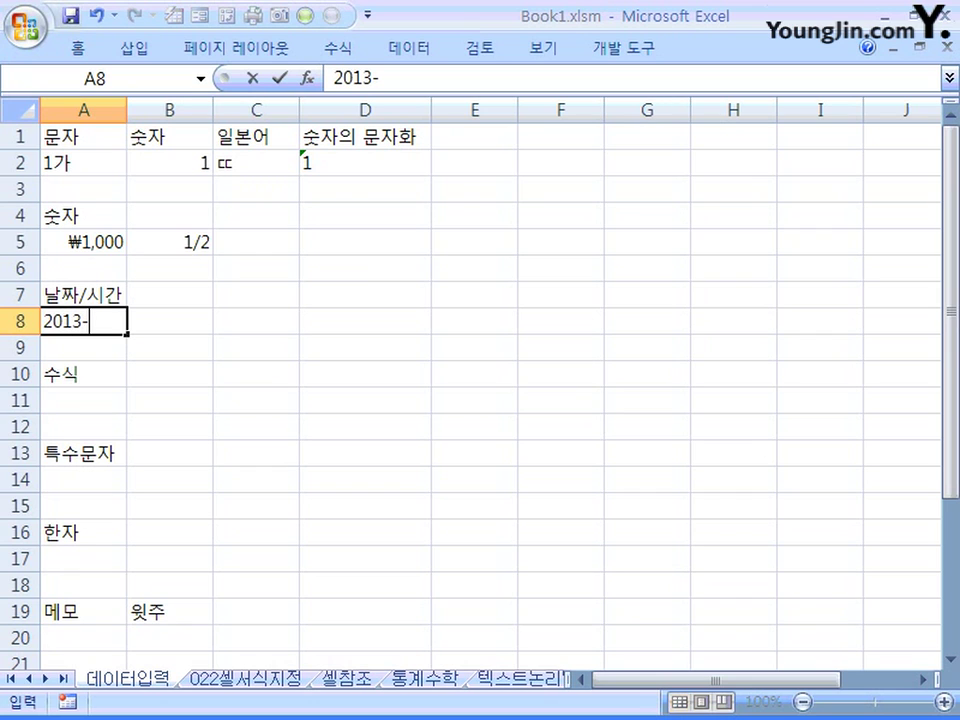
type("03-13")
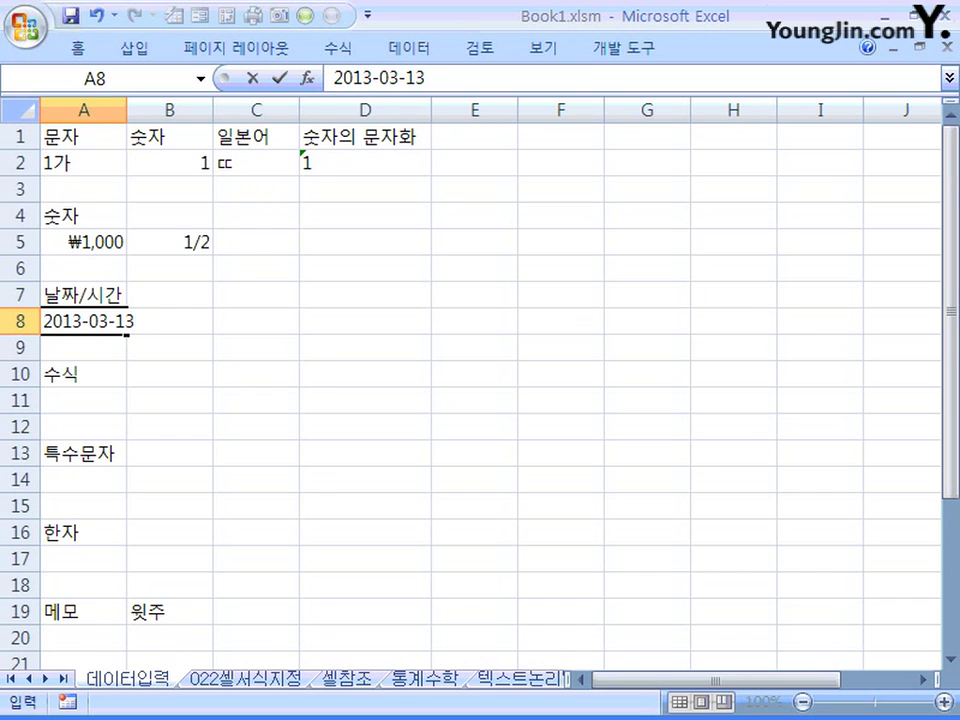
key("ctrl+Return")
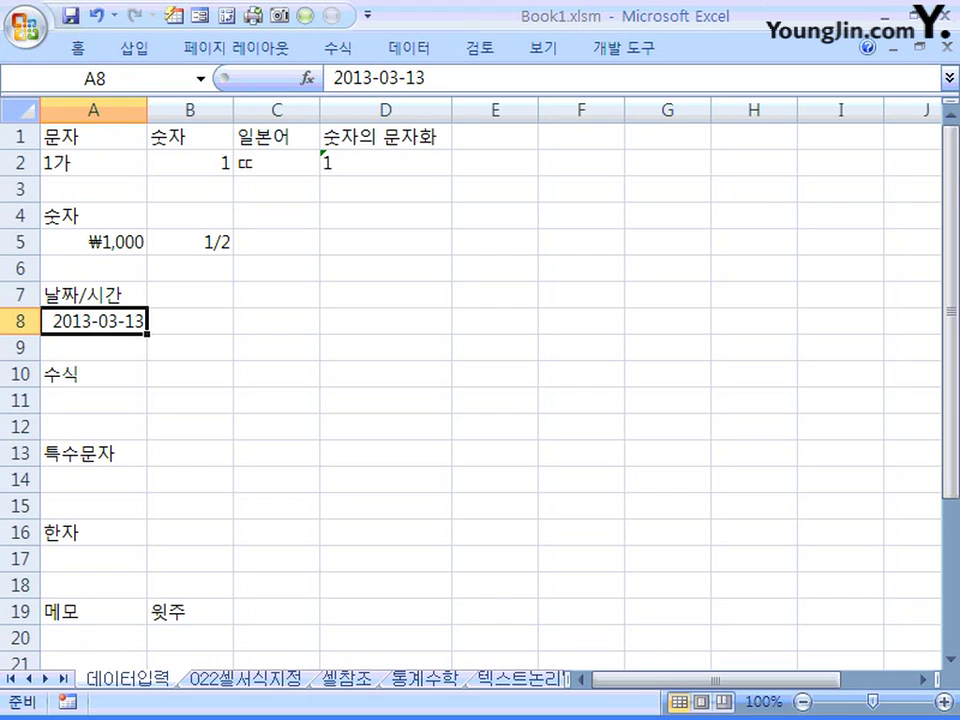
Preview the date in cell A8 in the General (일반) number format to check its serial number, without applying the format
right_click(123, 321)
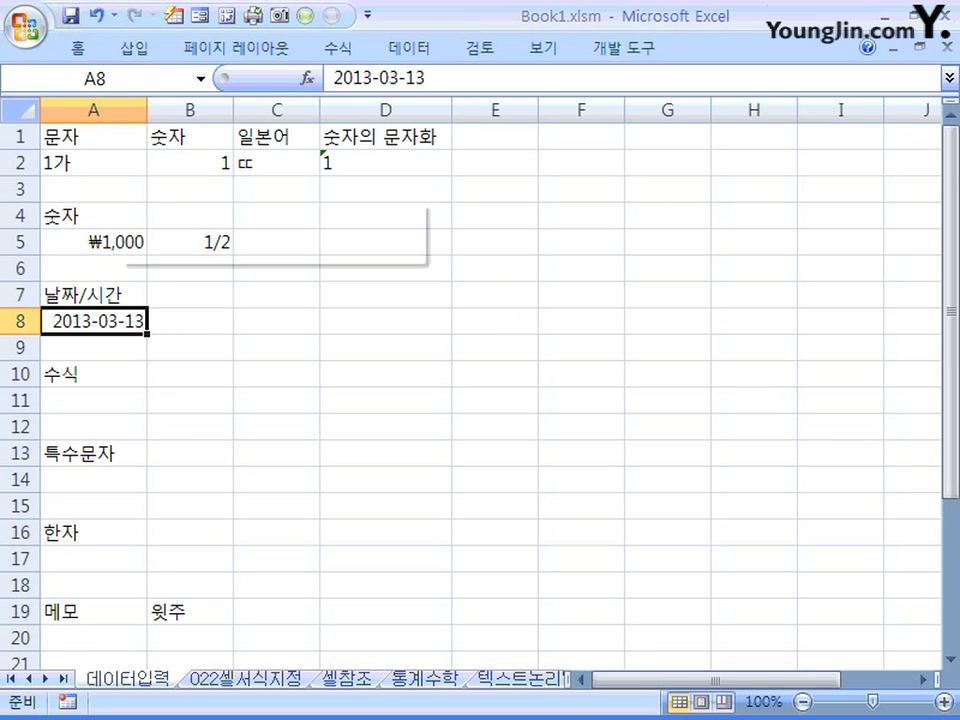
right_click(121, 321)
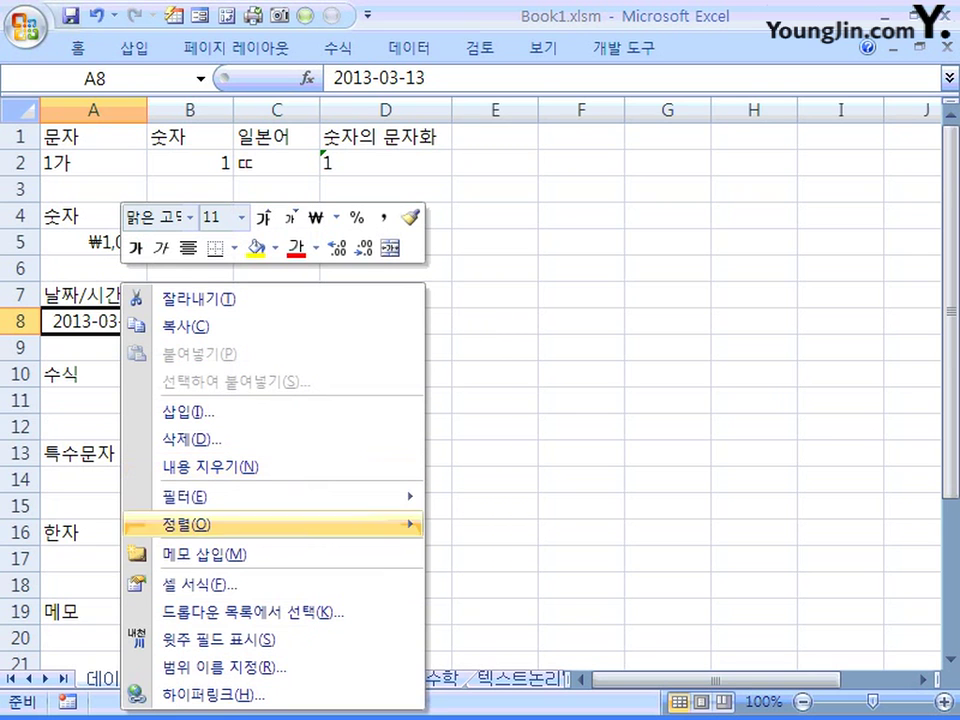
left_click(192, 584)
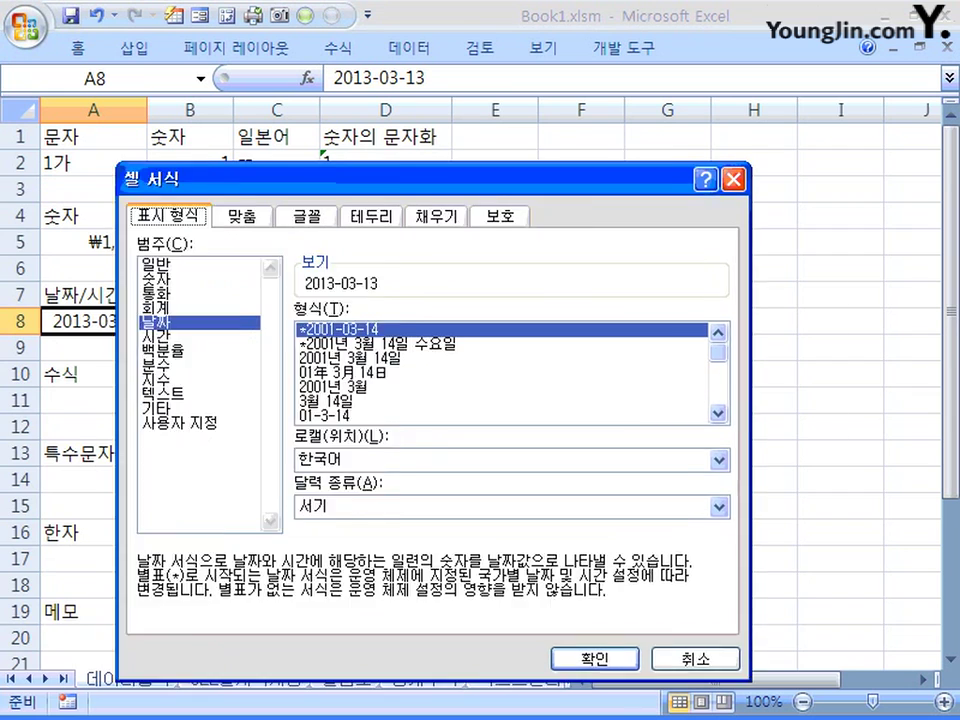
left_click_drag(430, 179, 530, 161)
left_click(257, 246)
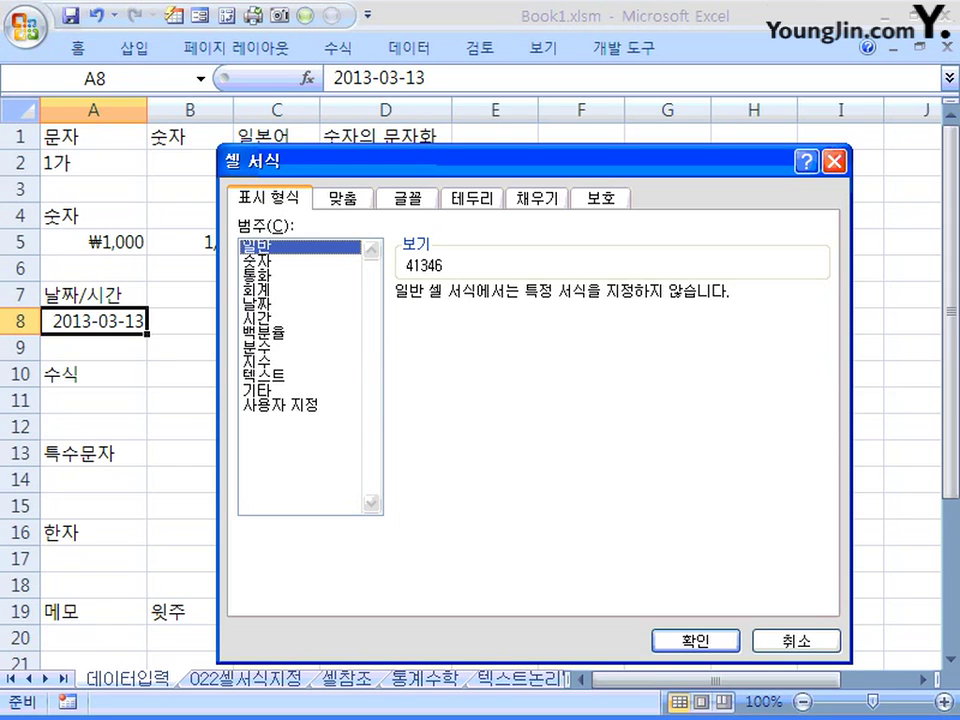
key("Escape")
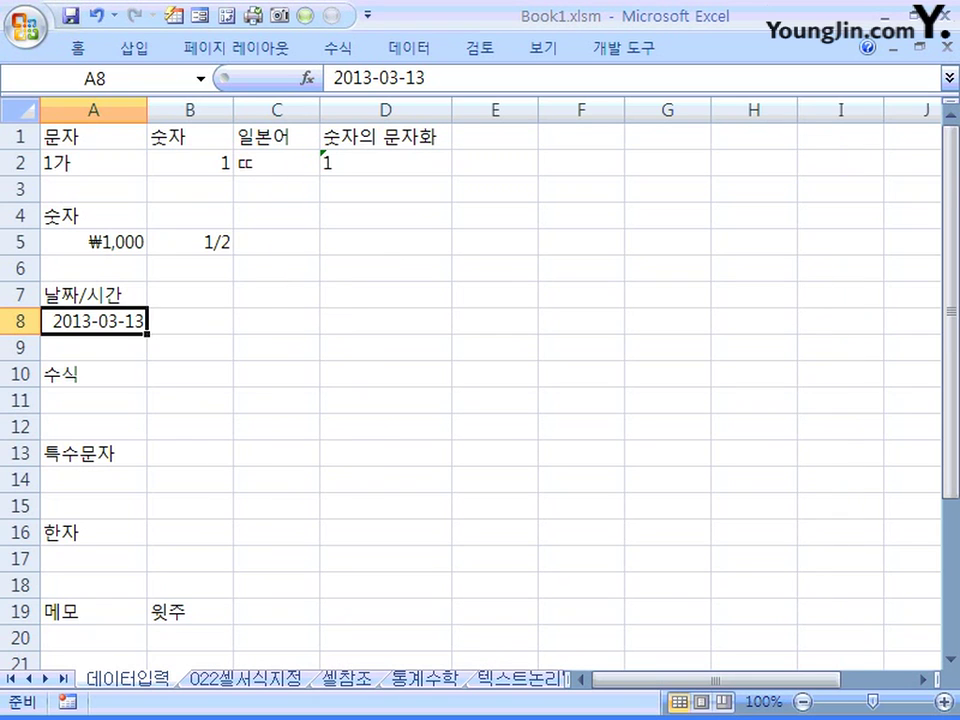
Enter the time 03:03:03 in cell B8 beside the date and check its stored value
left_click(190, 321)
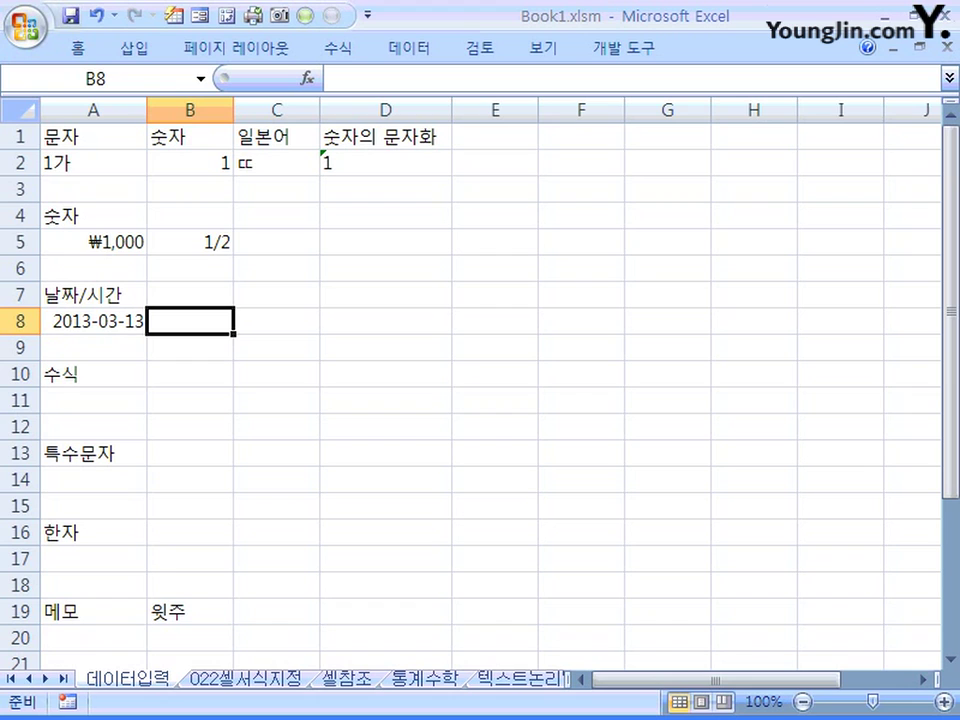
type("0")
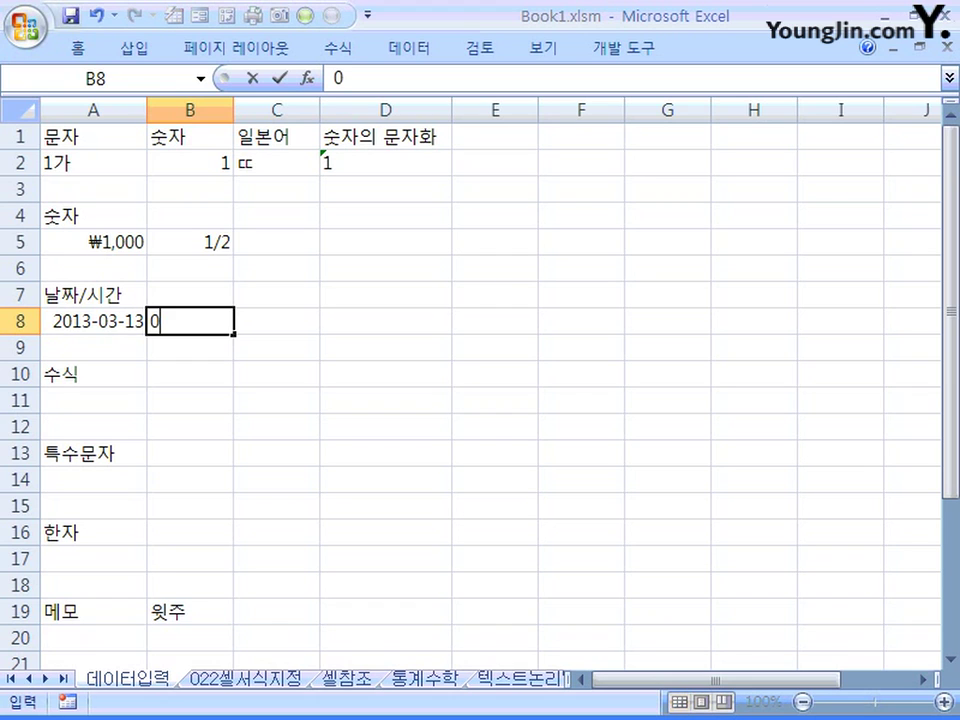
type("3:03:03")
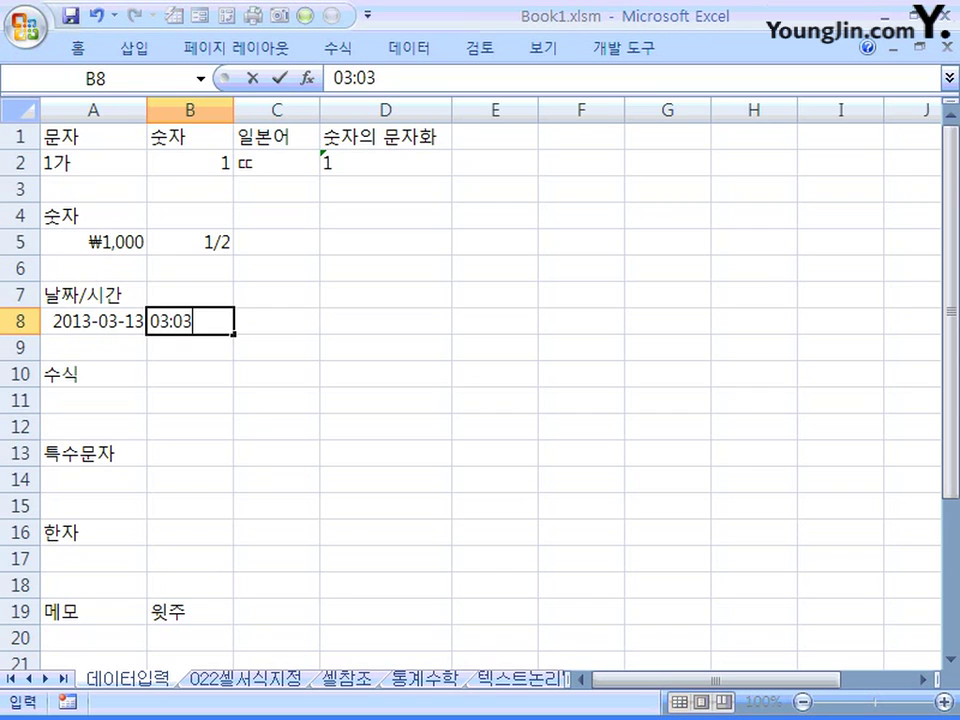
key("Return")
left_click(190, 321)
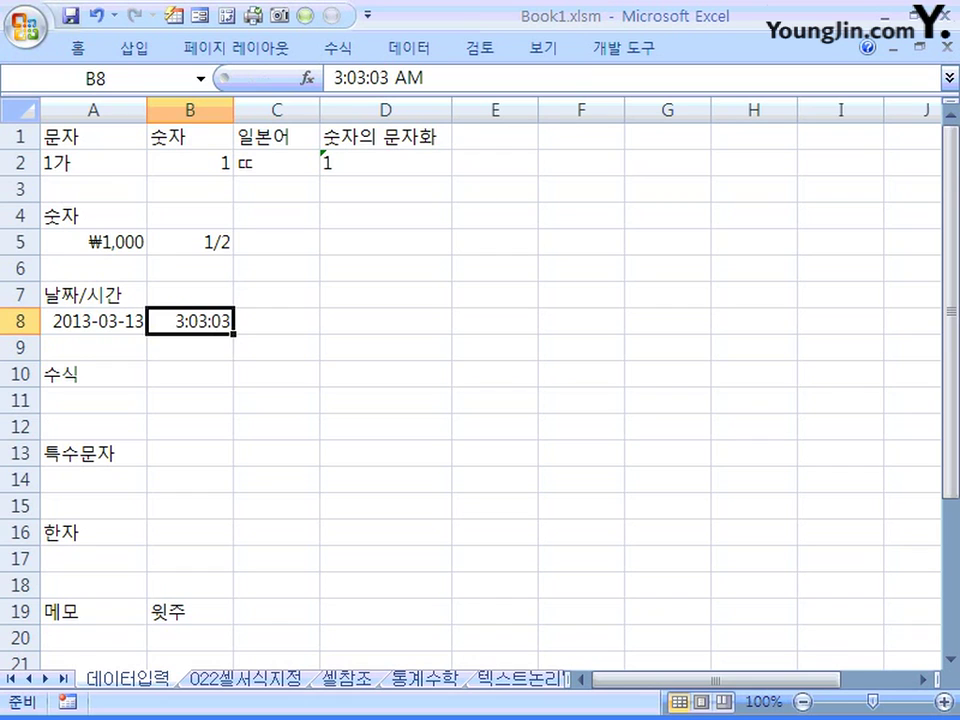
Enter the formula =2+3 in cell A11 under the 수식 heading and check its stored content
left_click(93, 400)
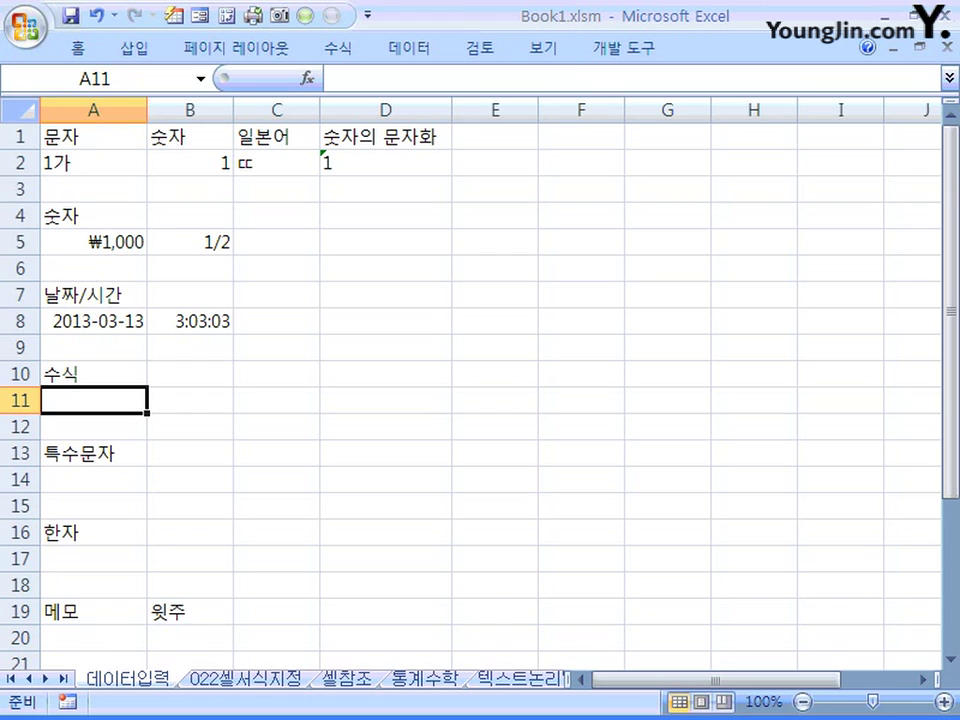
type("=")
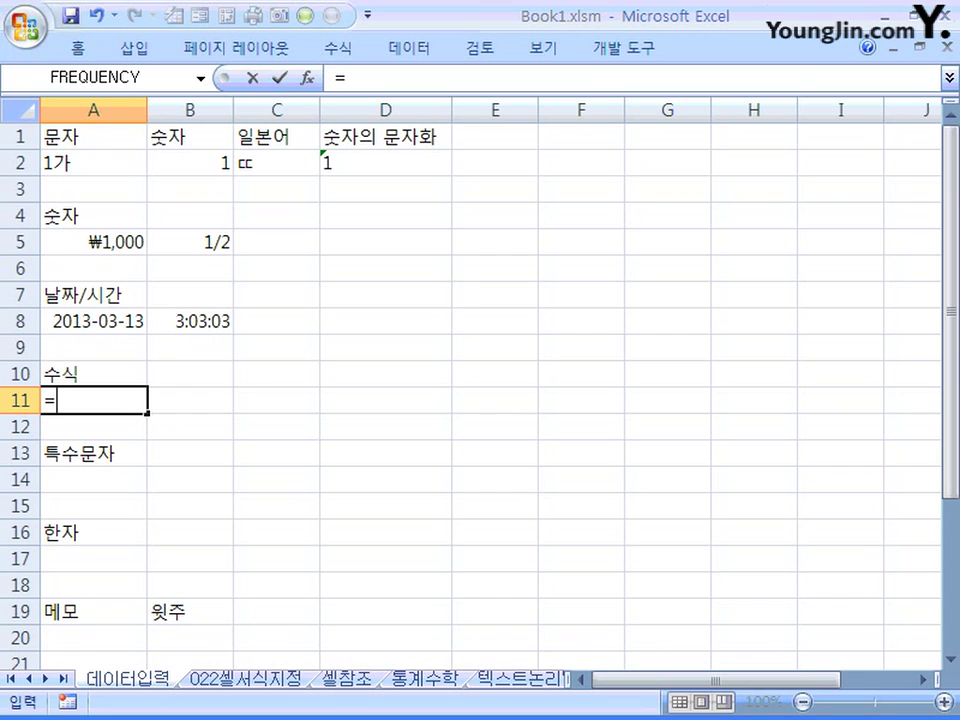
type("2+3")
key("Return")
left_click(93, 400)
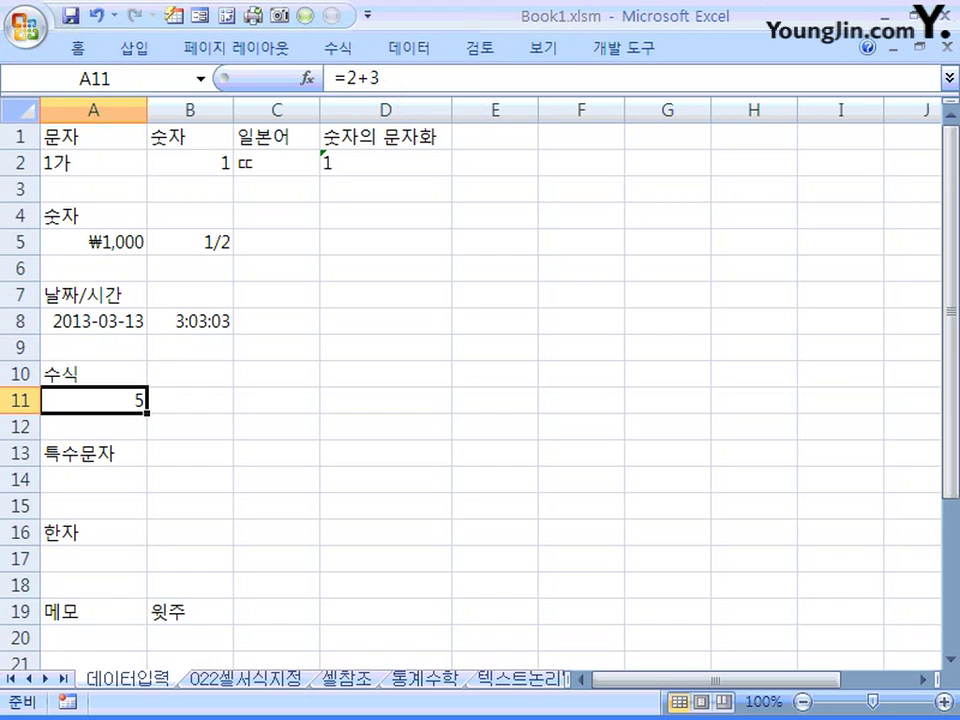
Insert the special character ☆ in cell A14 by converting the consonant ㅁ through the symbol list
left_click(93, 479)
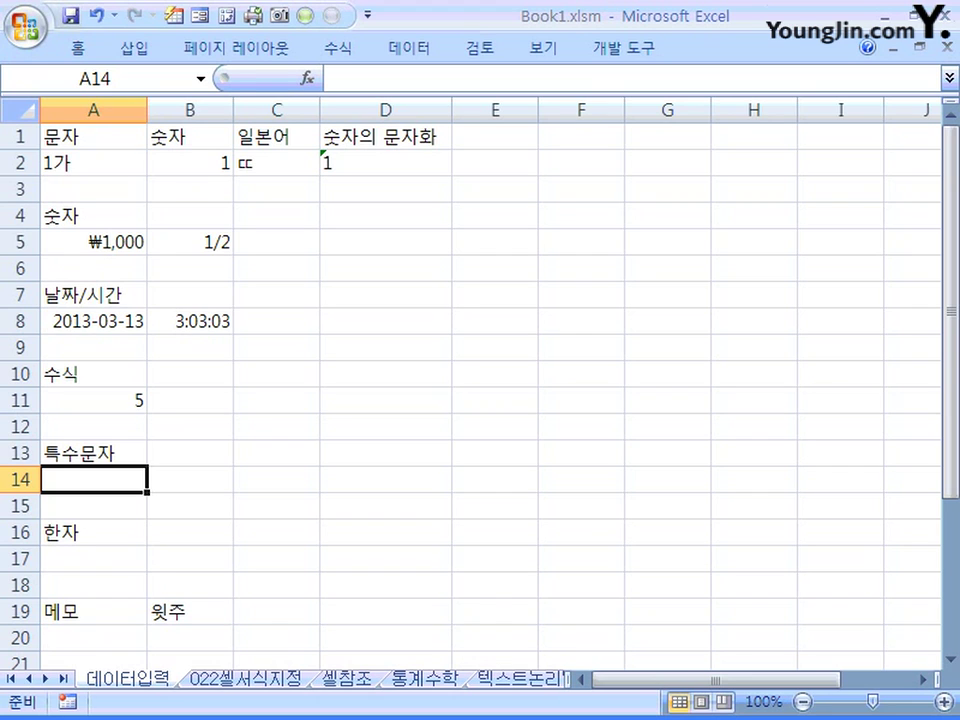
type("ㅁ")
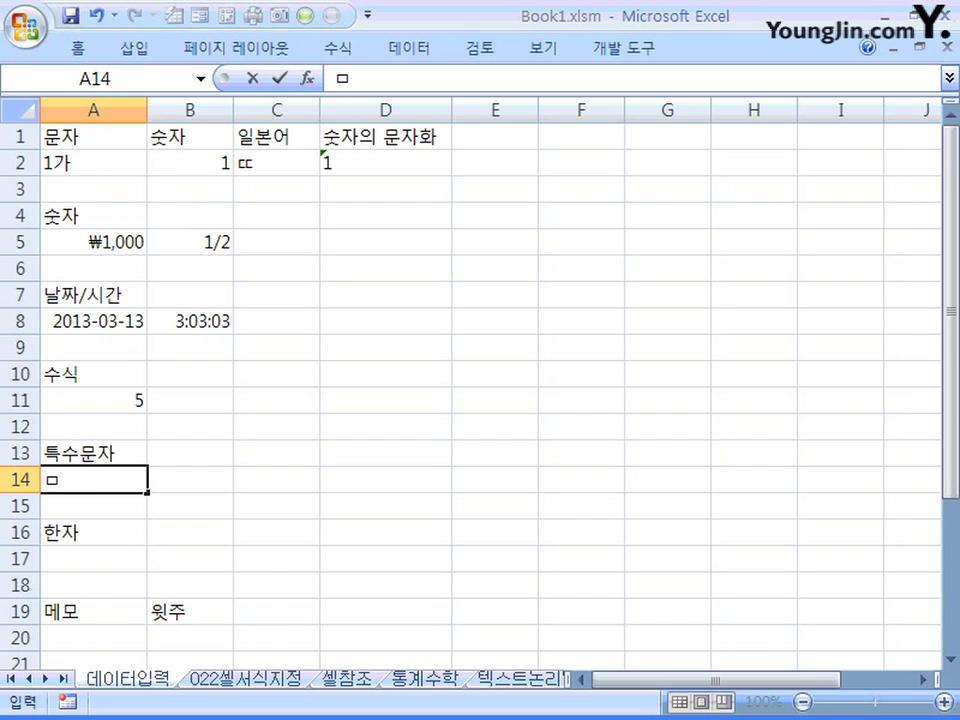
key("Hangul_Hanja")
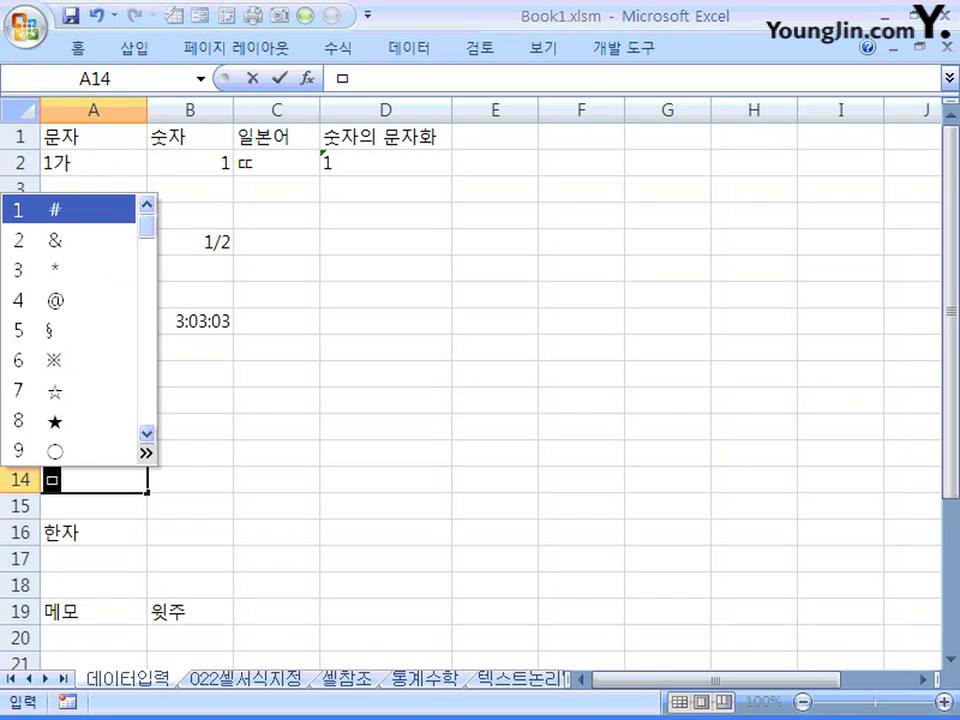
key("7")
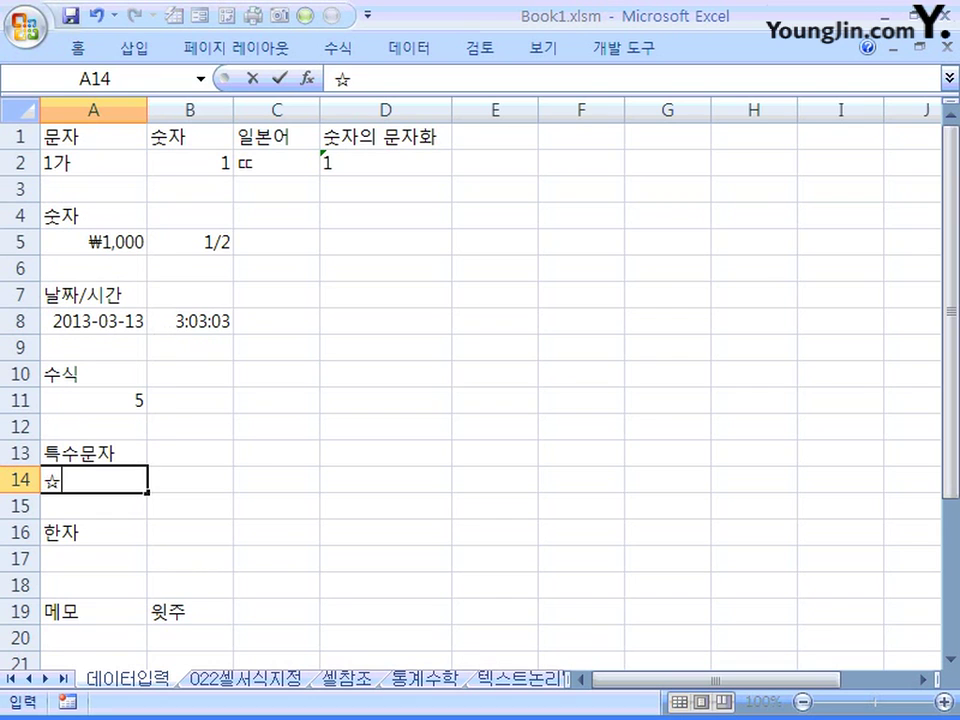
key("Right")
key("Left")
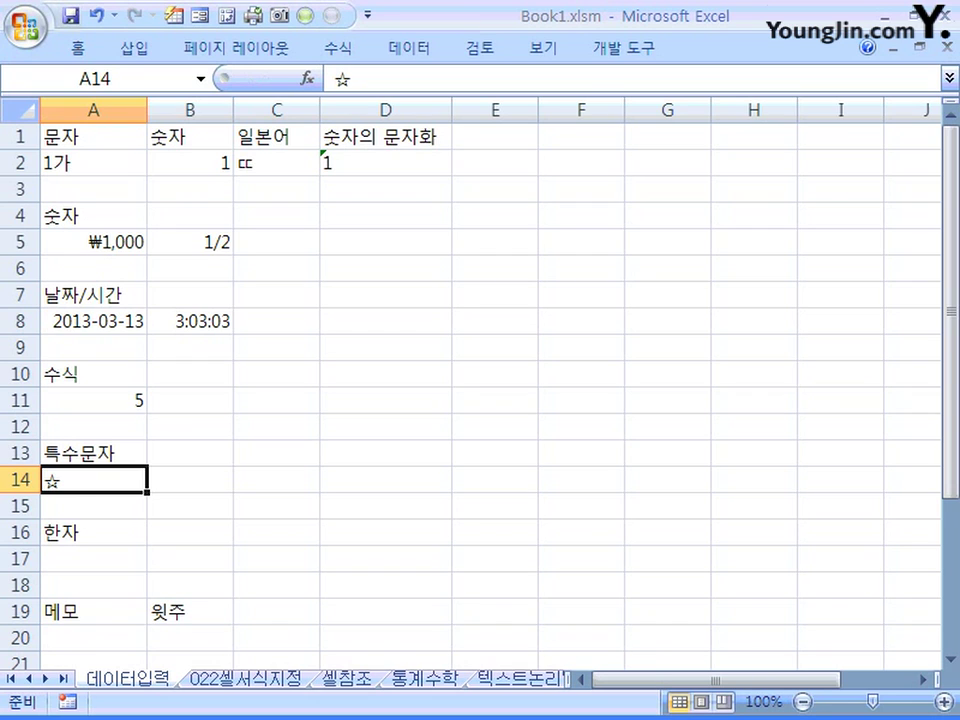
Enter 일 in cell A17 under the 한자 heading and convert it to the Hanja 一 (한 일)
left_click(93, 558)
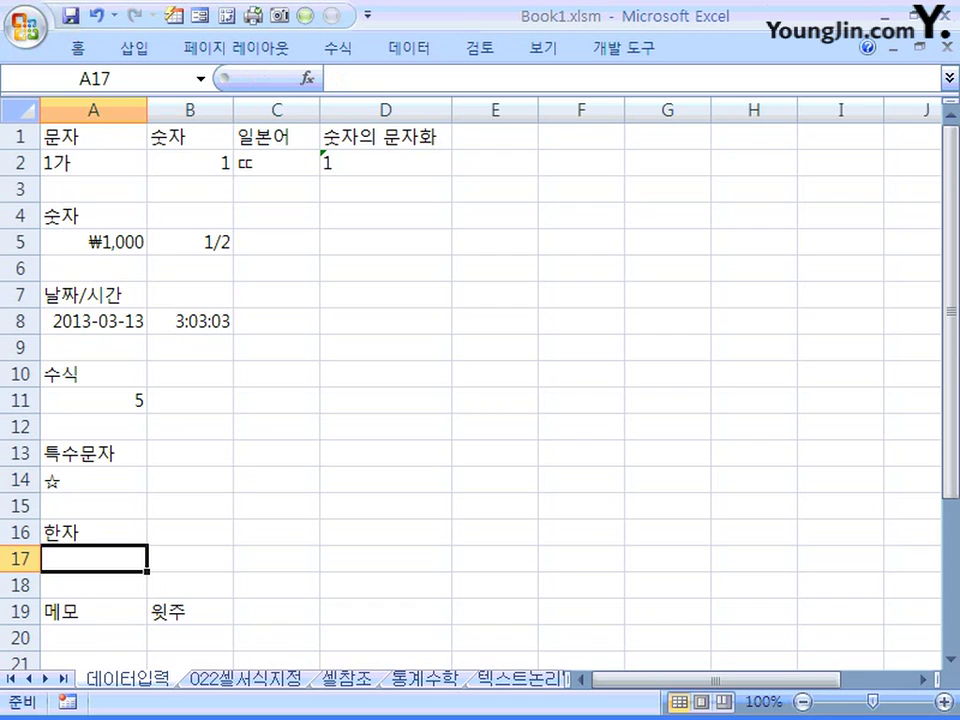
type("ㅇ")
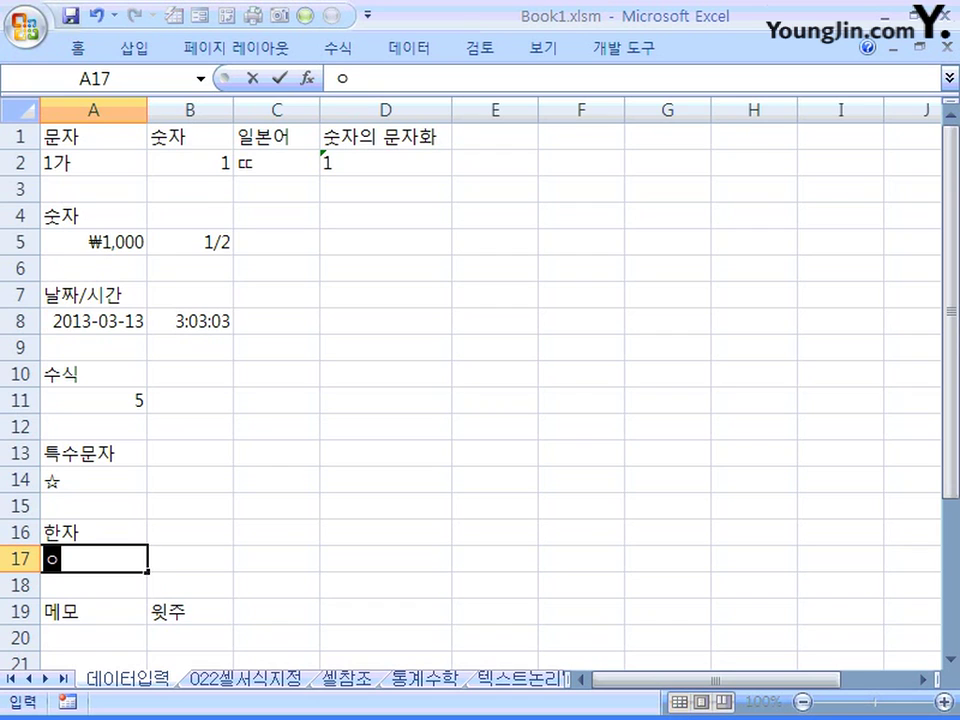
type("ㅣㄹ")
key("Hangul_Hanja")
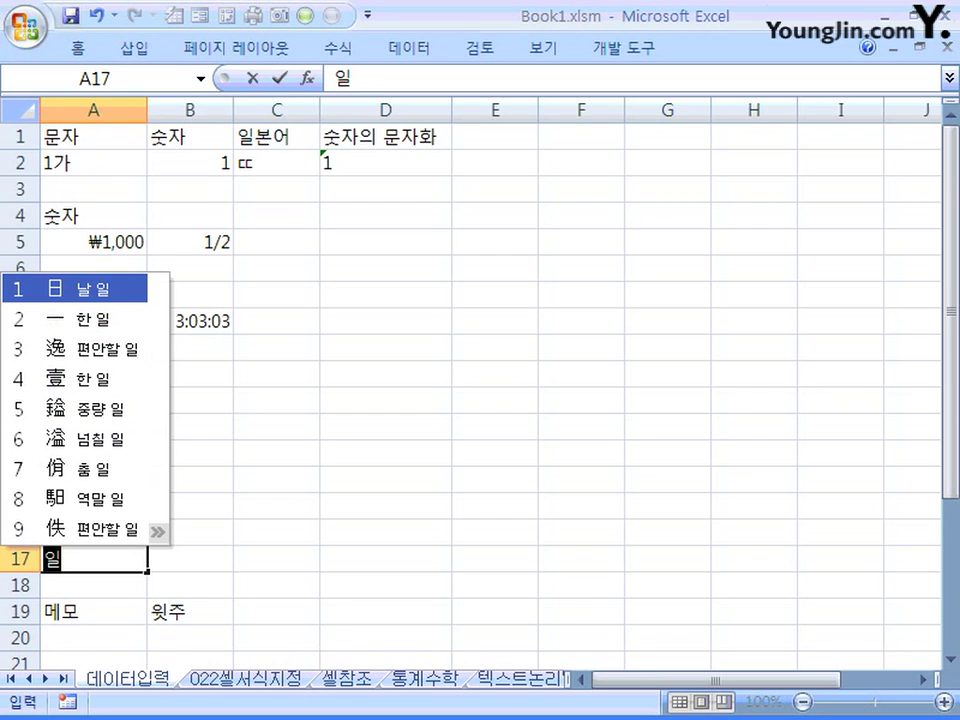
key("Down")
key("Return")
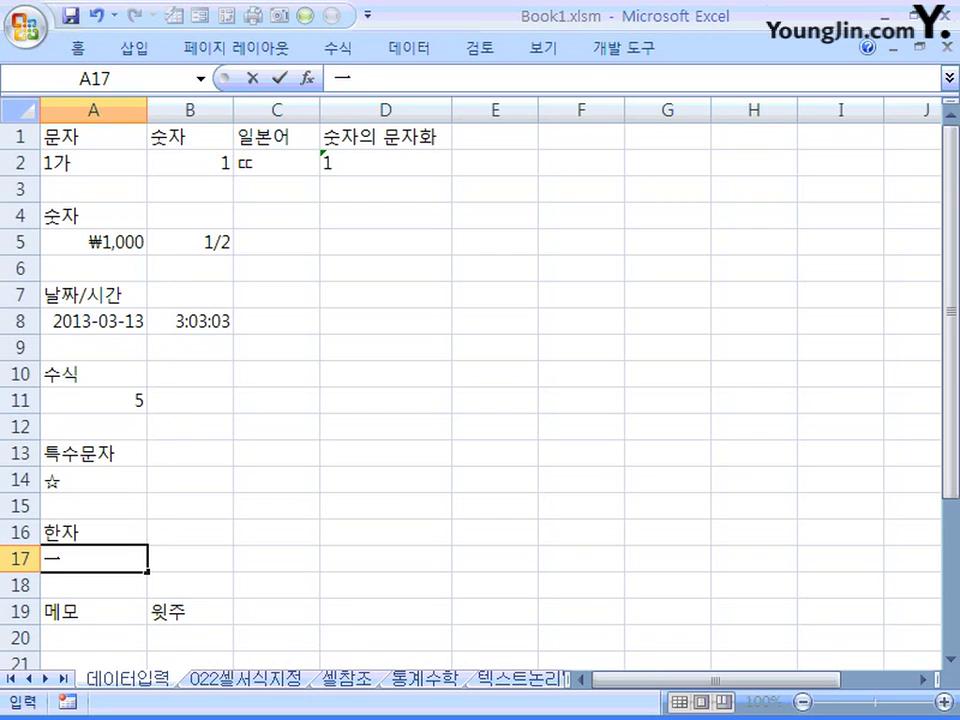
key("Tab")
left_click(93, 558)
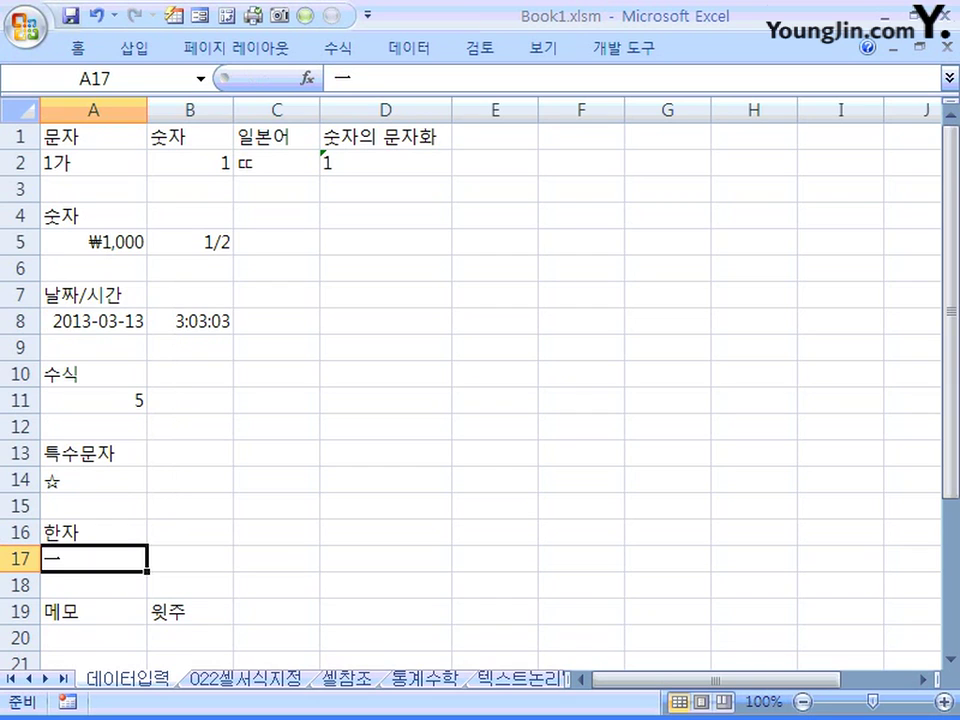
Enter the text 정형돈 in cell A20 under the 메모 heading
scroll(480, 390, "down", 3)
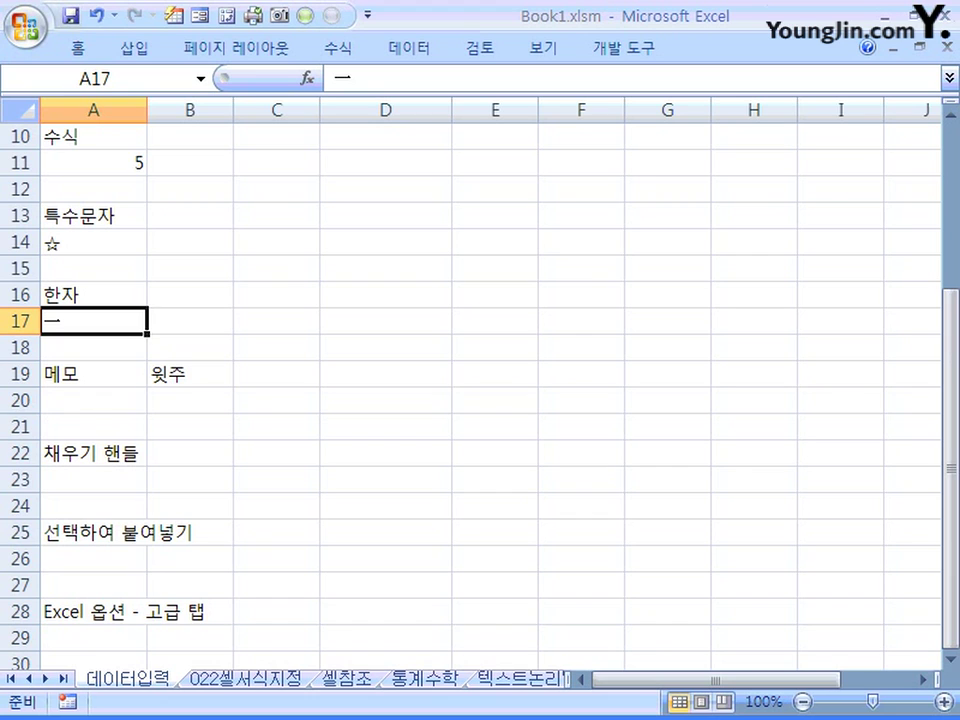
left_click(93, 400)
type("ㅈ")
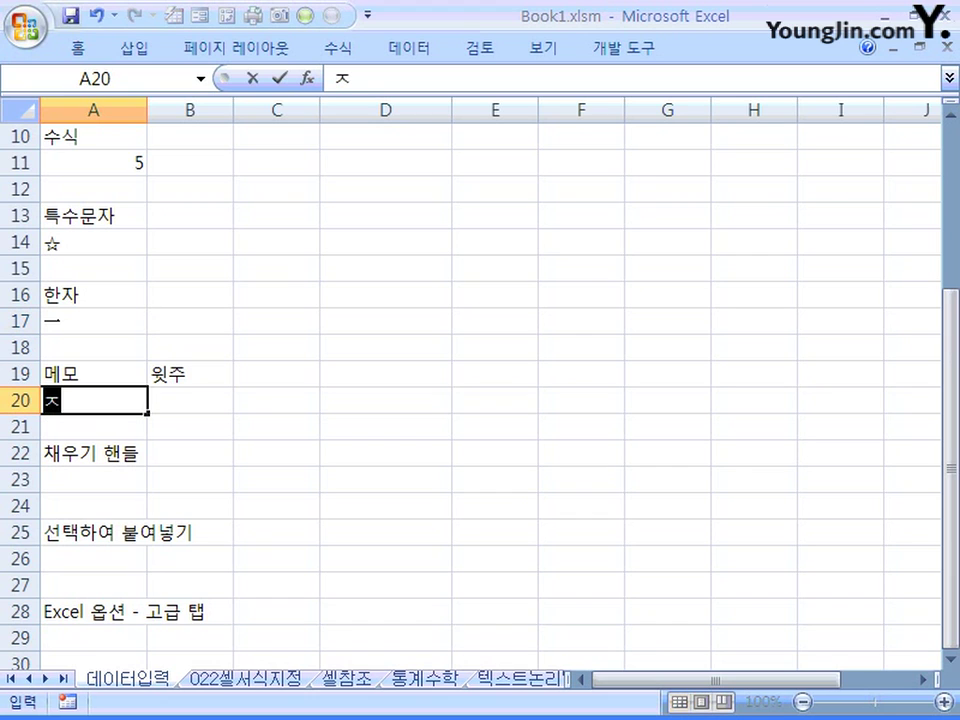
type("정형돈")
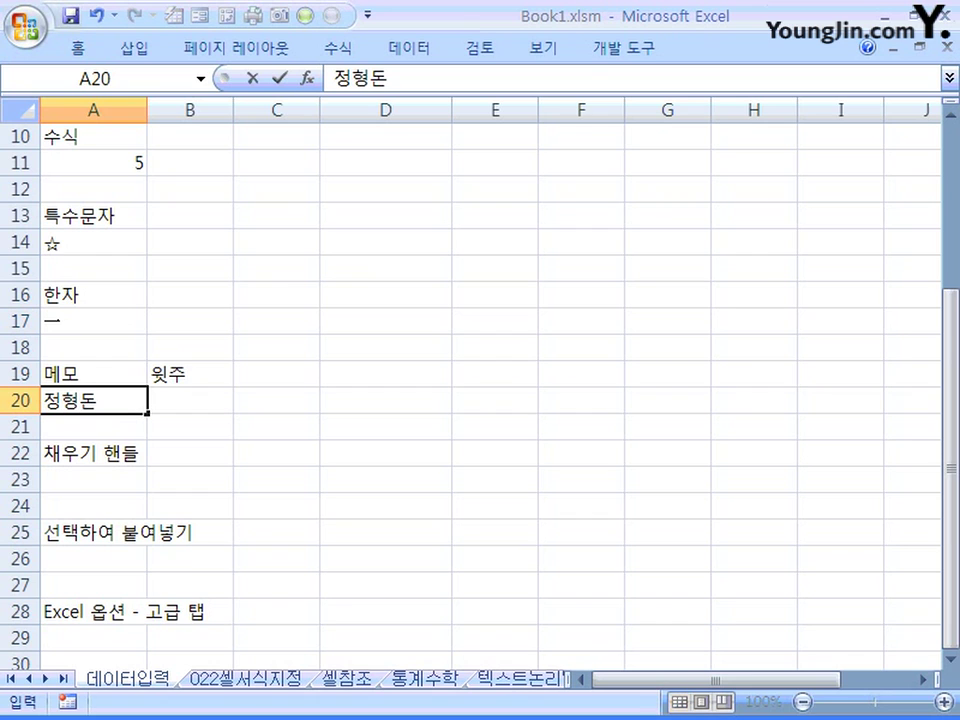
key("Return")
key("Up")
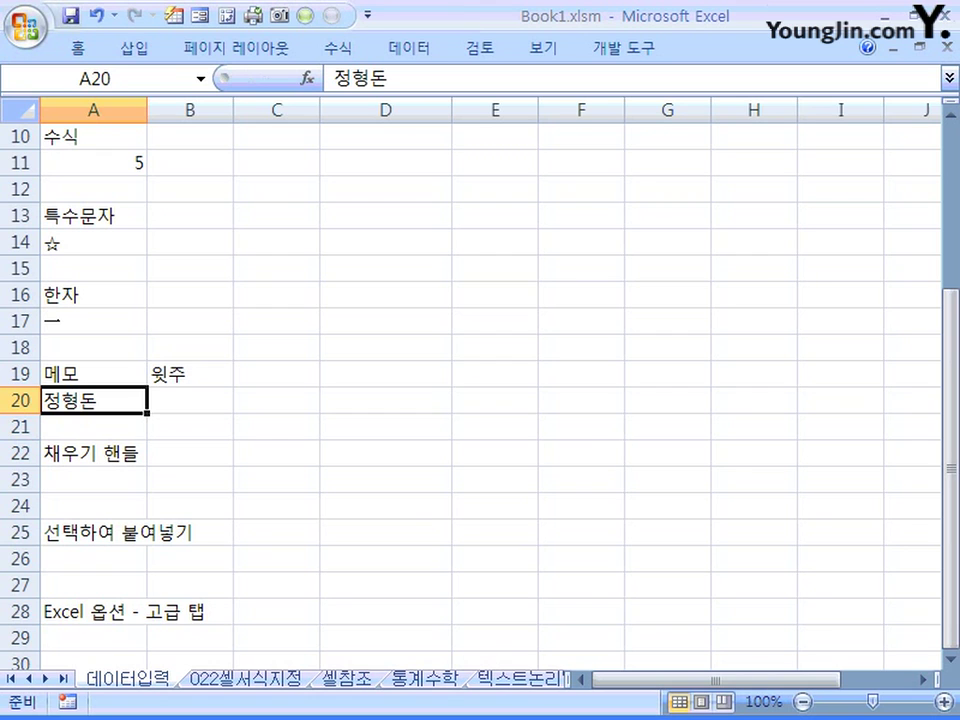
Add a comment reading only 작은돼지 to cell A20, shrink its box to fit the text, and preview it
right_click(113, 400)
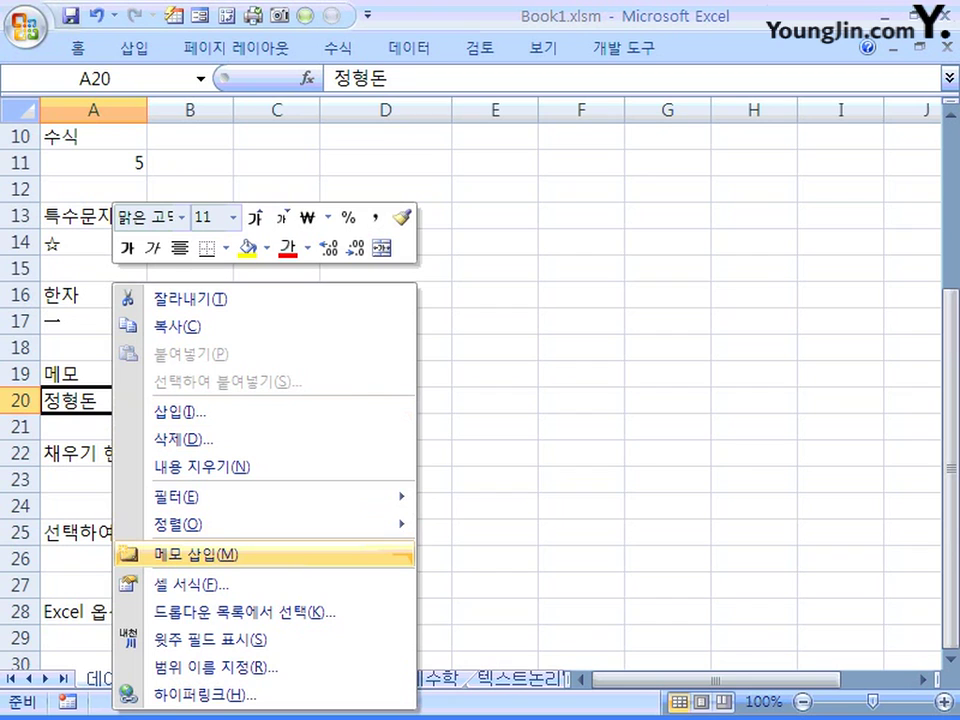
left_click(195, 554)
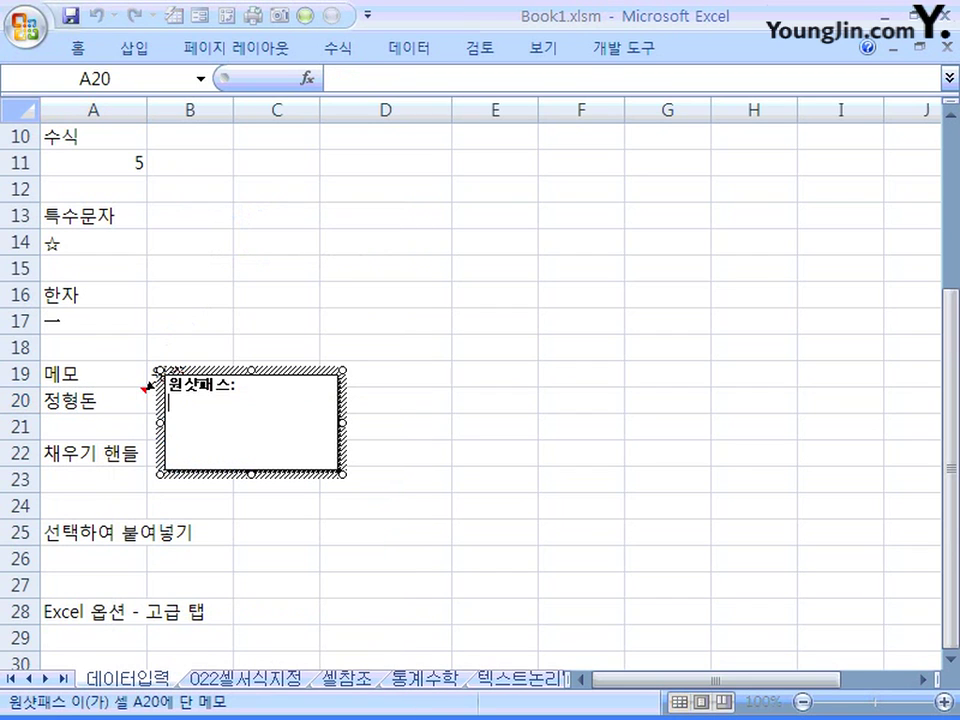
key("ctrl+a")
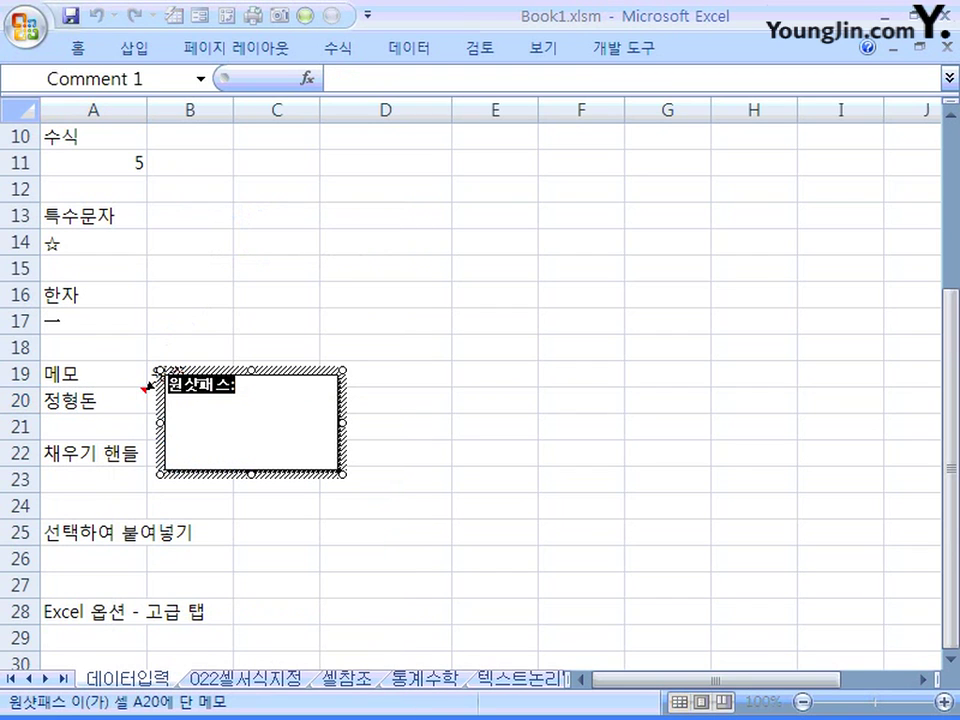
type("작은")
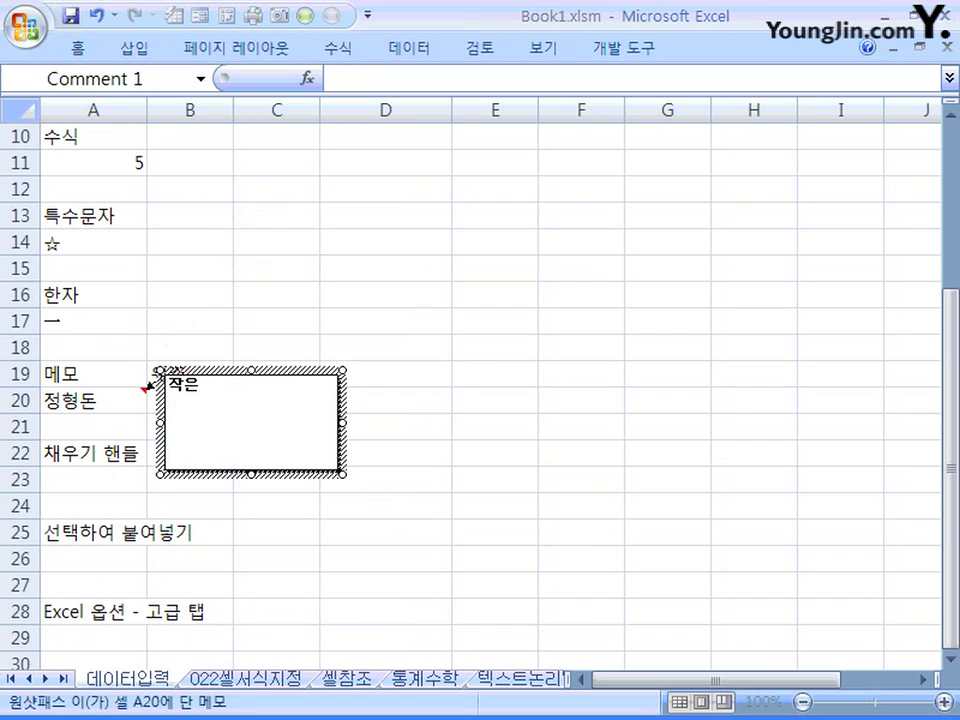
type("돼지")
key("Return")
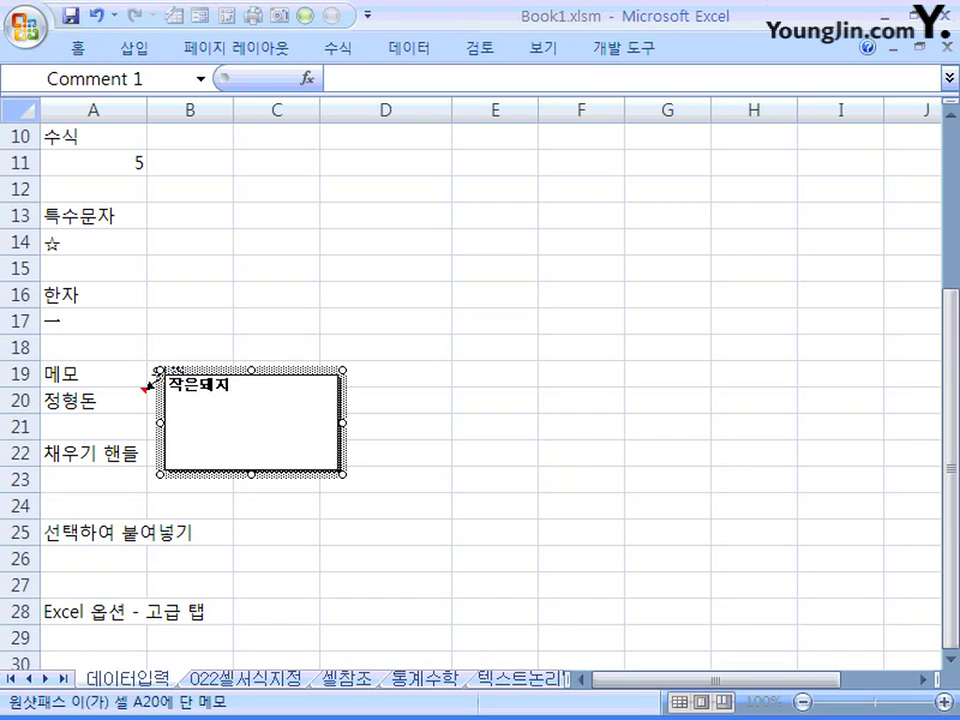
left_click_drag(342, 474, 255, 408)
left_click(93, 400)
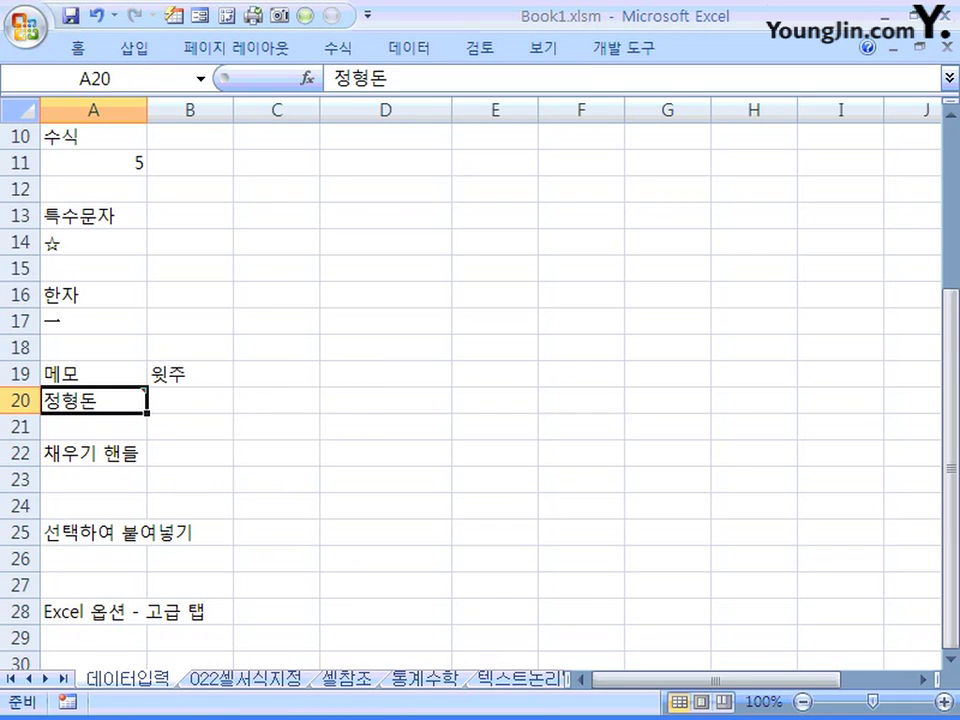
mouse_move(93, 400)
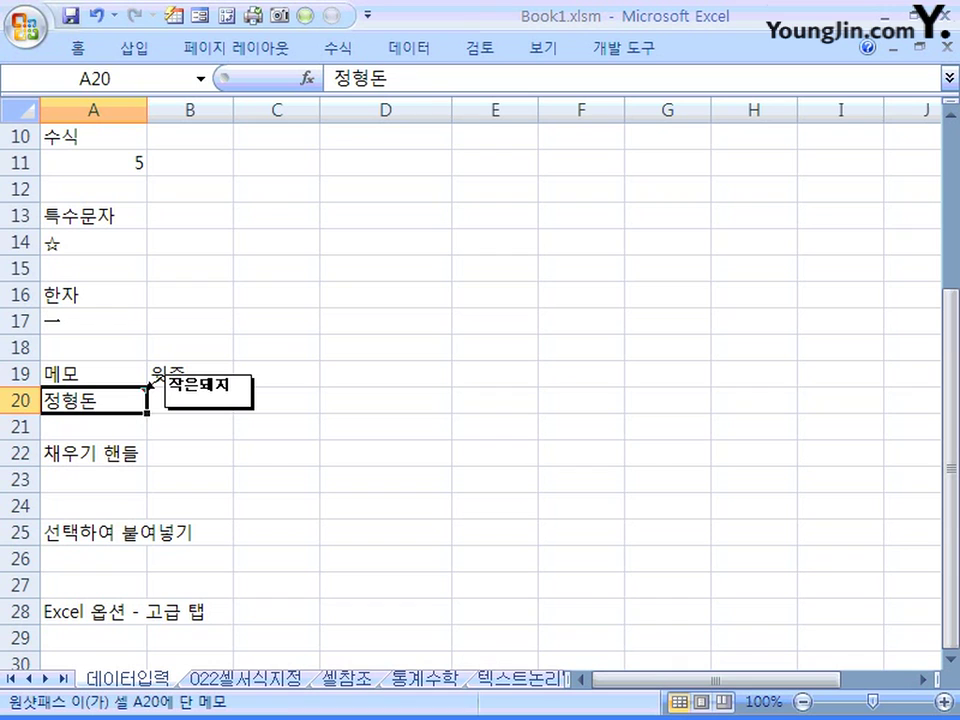
Set the comment on cell A20 to stay permanently shown, and hide it again
right_click(133, 401)
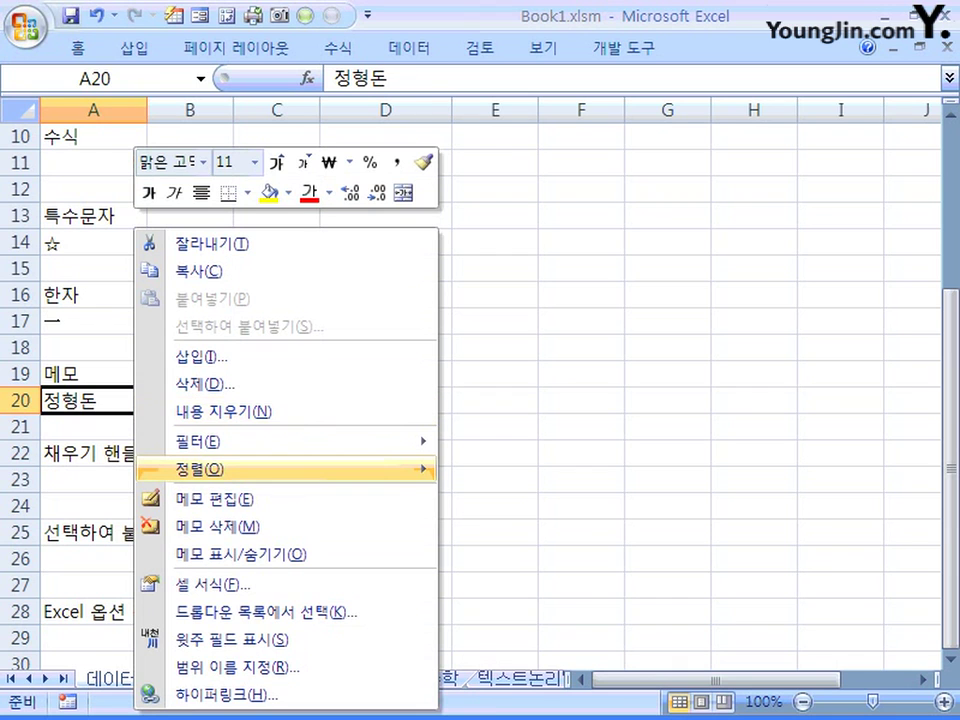
left_click(240, 554)
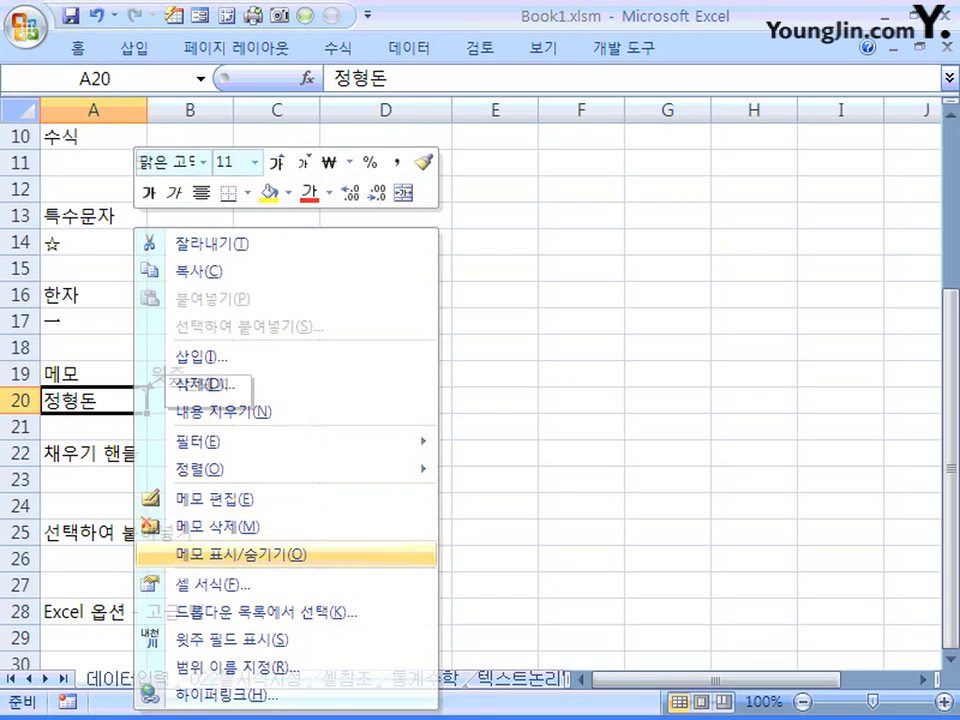
right_click(133, 401)
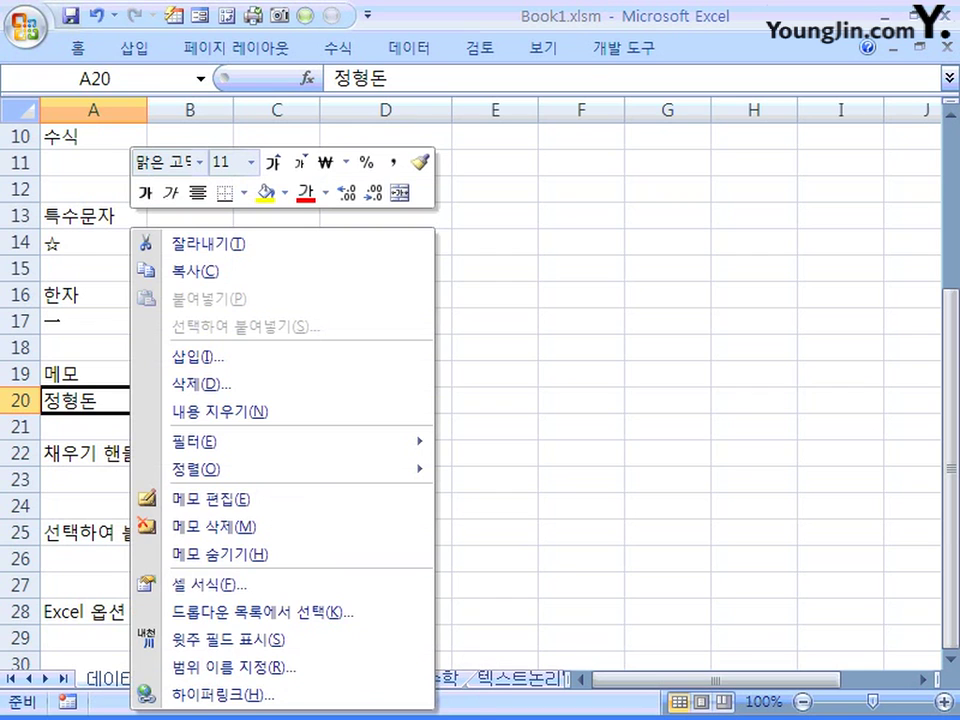
left_click(220, 554)
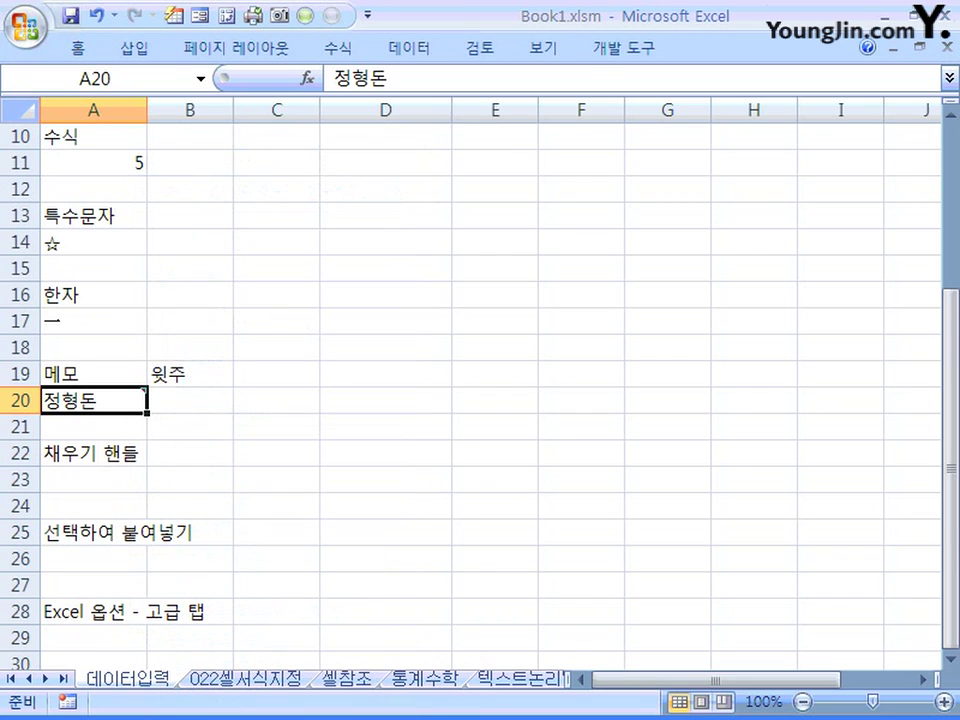
Enter the text 정준하 in cell B20 under the 윗주 heading and reselect that cell
left_click(190, 400)
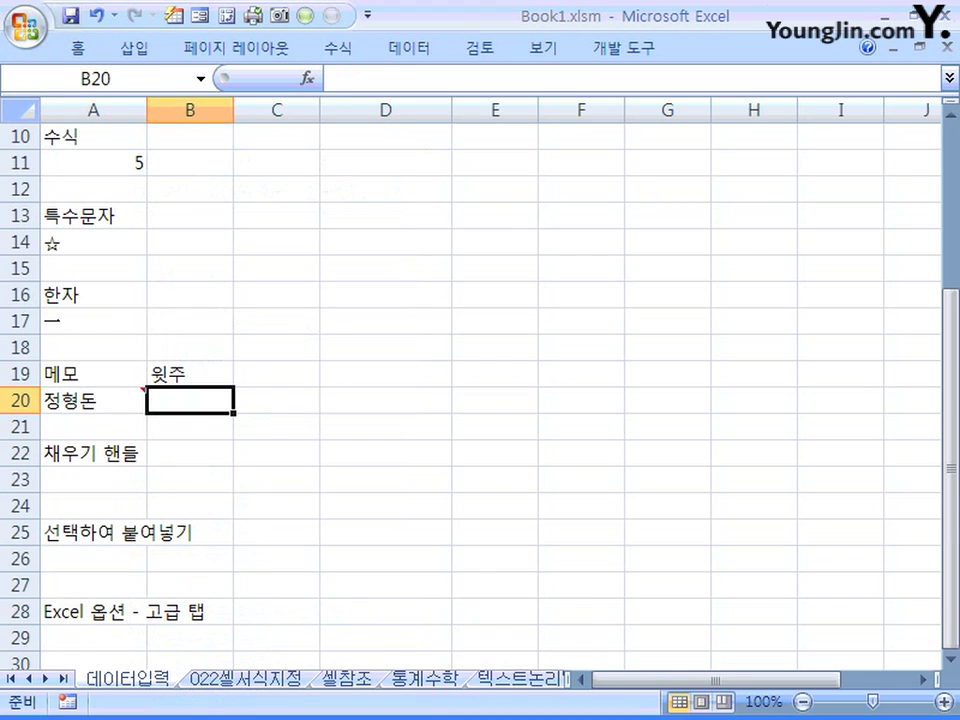
type("ㅈ")
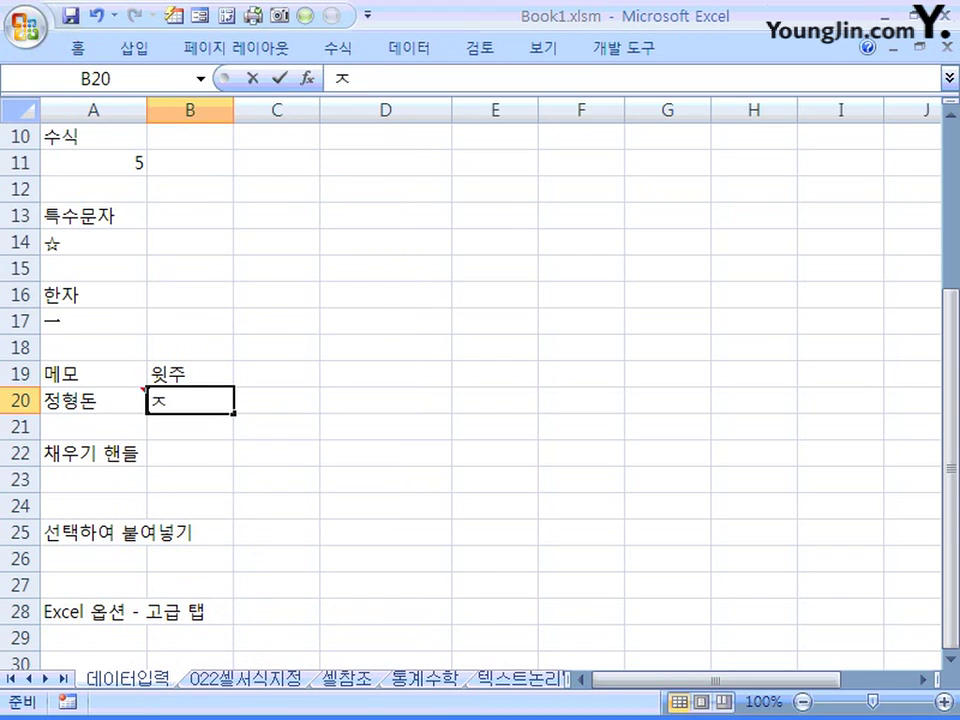
type("ㅓ")
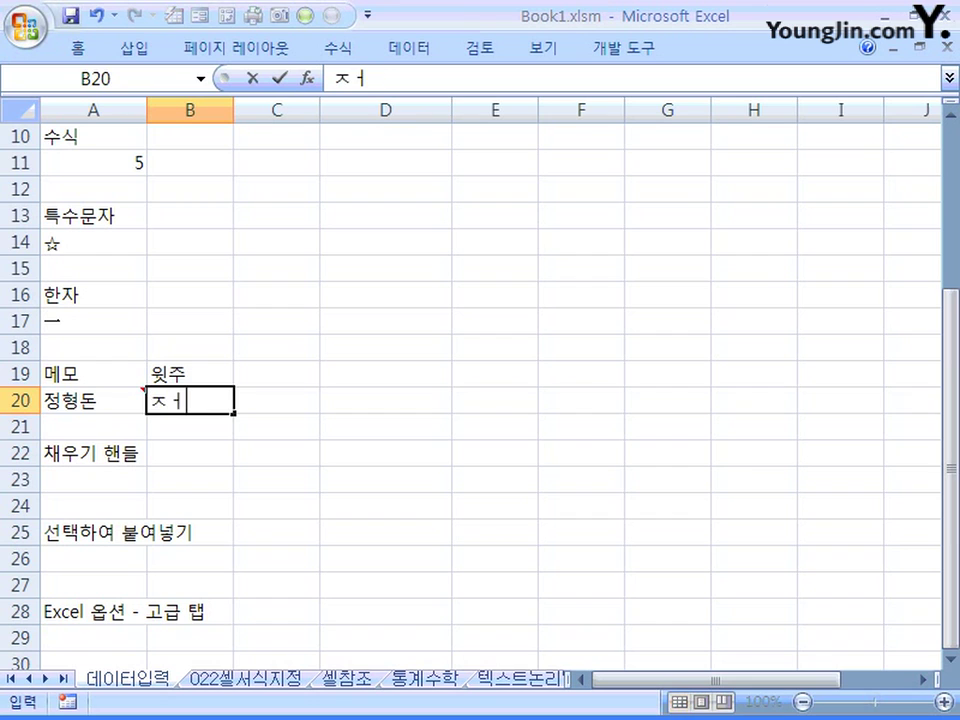
key("BackSpace")
key("BackSpace")
key("Hangul")
type("wjd")
key("BackSpace")
key("BackSpace")
key("BackSpace")
key("Hangul")
type("정준하")
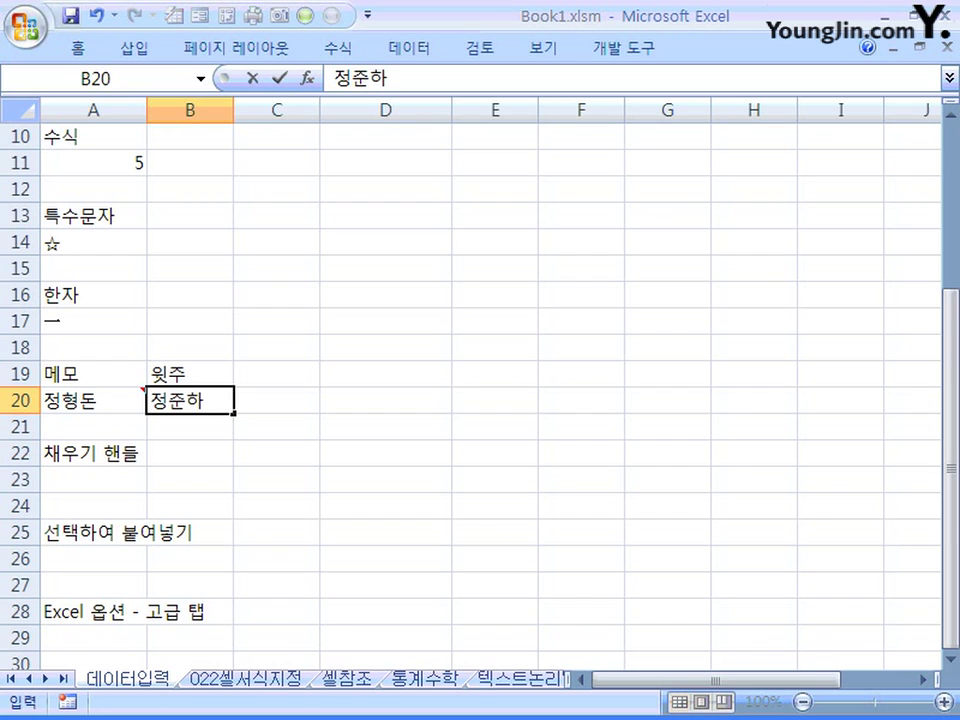
key("Return")
key("Up")
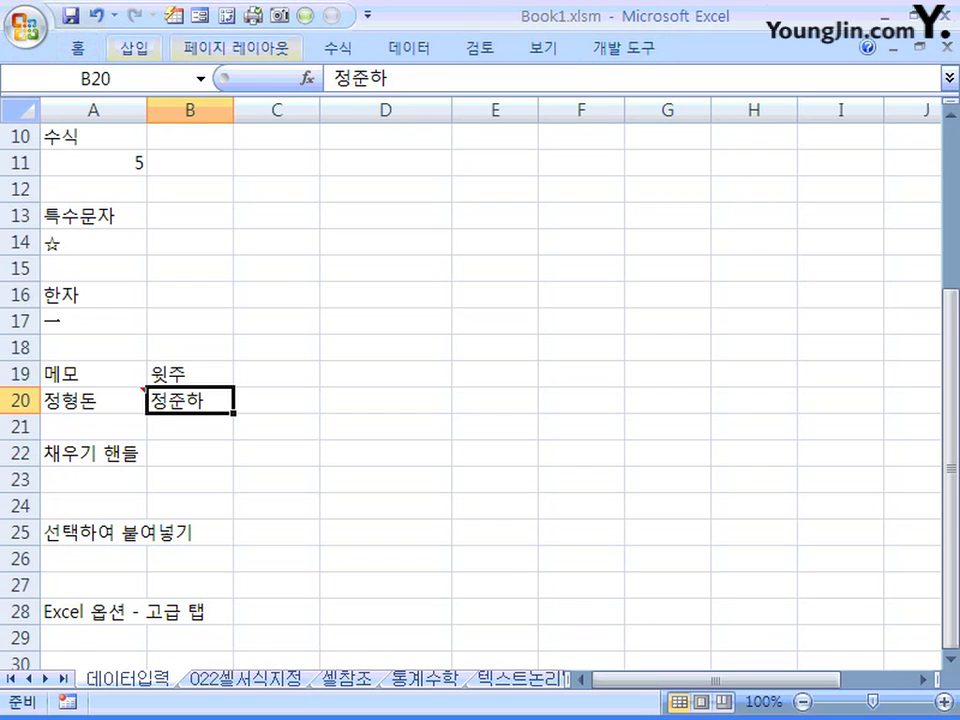
Add the phonetic guide (윗주) text 큰돼지 to 정준하 in cell B20
scroll(480, 396, "up", 1)
left_click(78, 47)
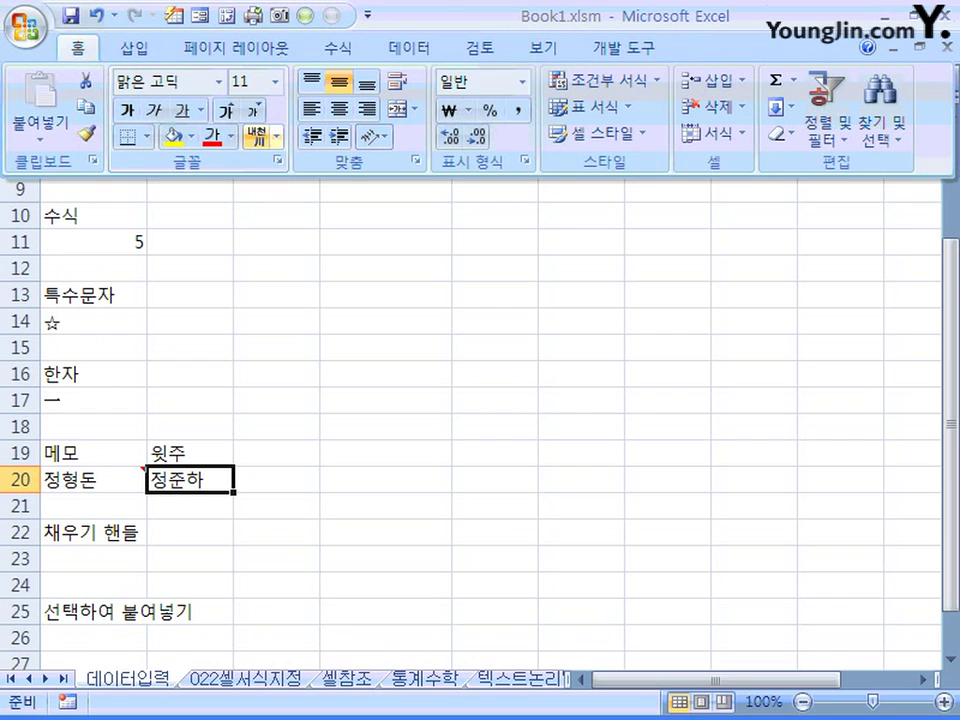
left_click(276, 137)
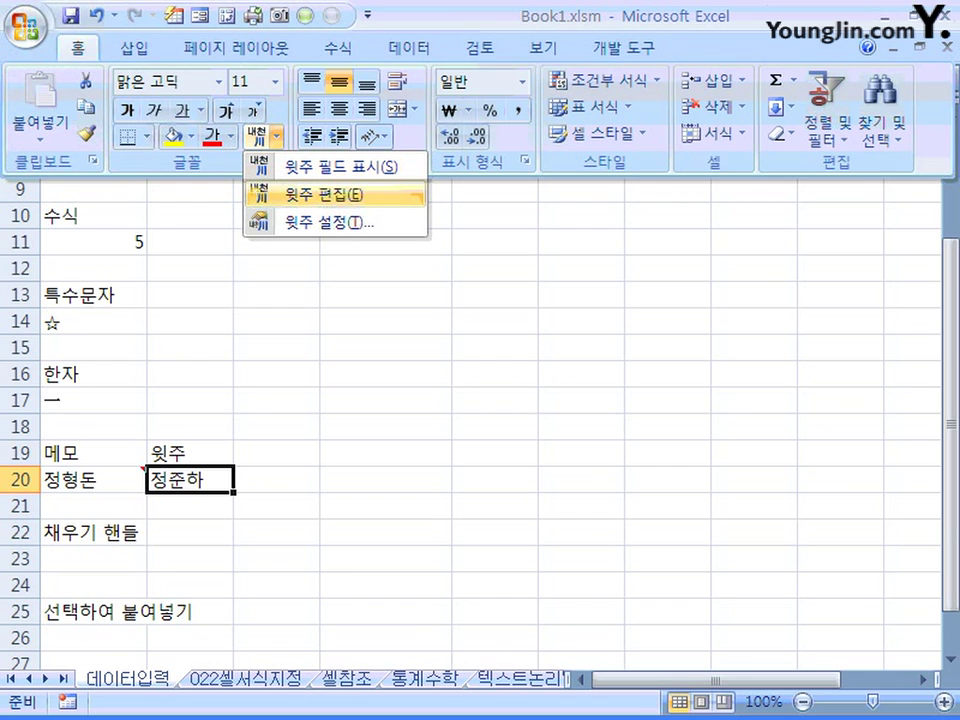
left_click(324, 195)
type("ㅋ")
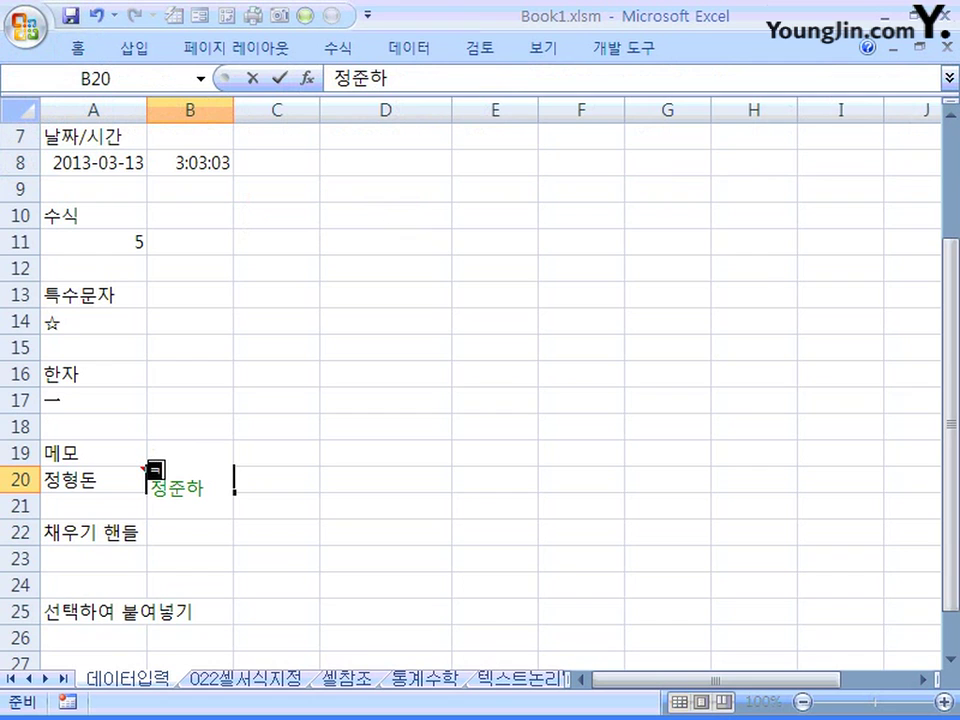
type("큰돼지")
left_click(276, 480)
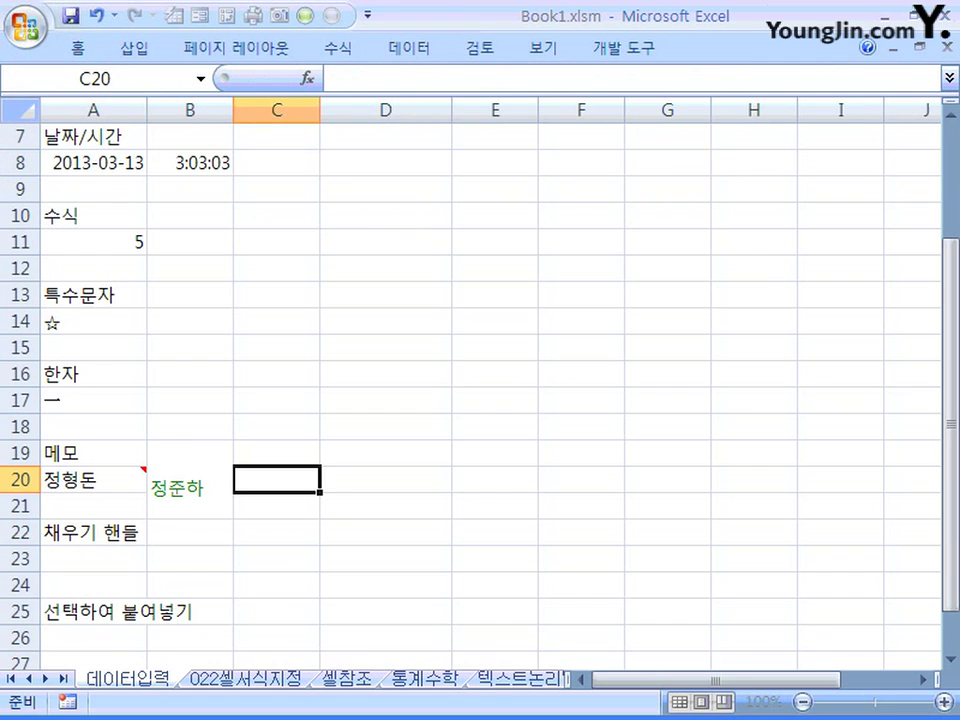
Turn on display of the phonetic field (윗주 필드 표시) for cell B20
left_click(189, 480)
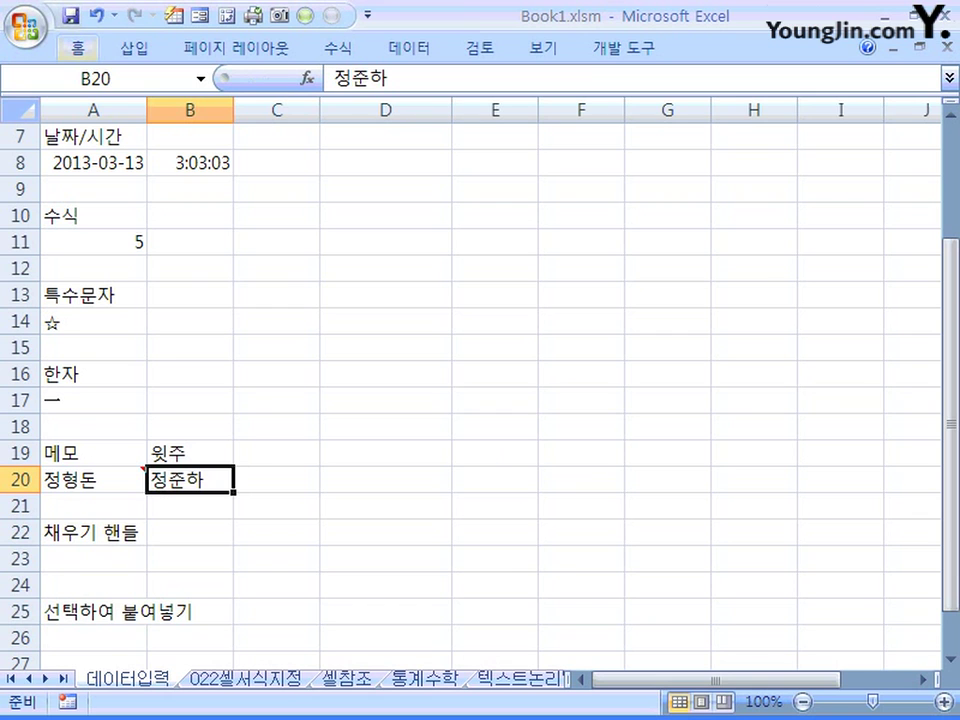
left_click(77, 47)
left_click(276, 136)
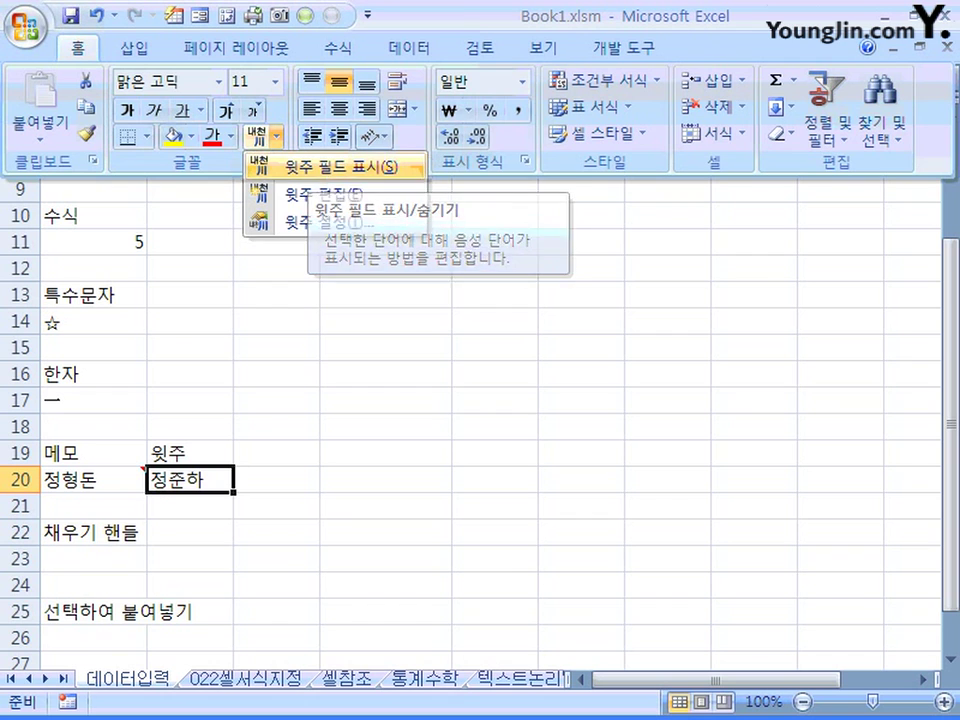
left_click(335, 167)
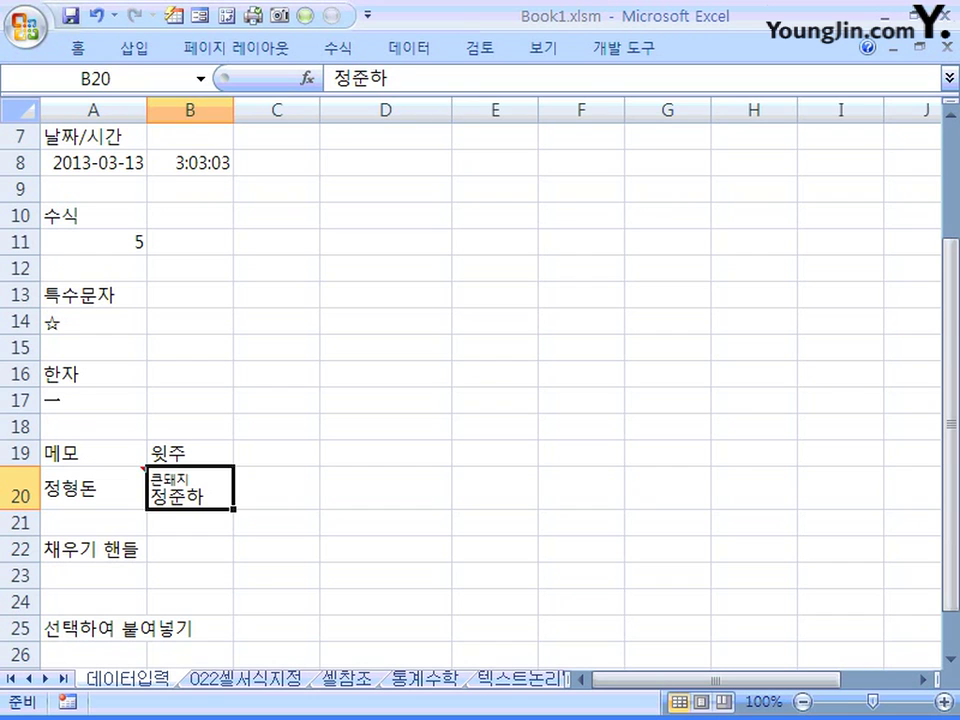
Enter the number 1 in cell A23 under the 채우기 핸들 heading
scroll(480, 390, "down", 2)
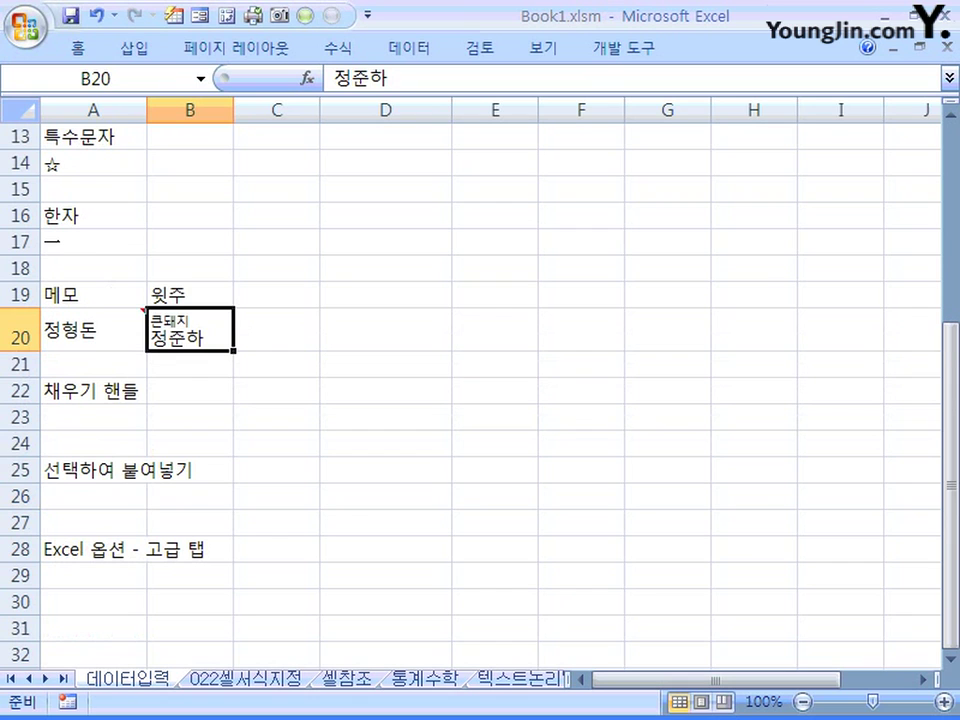
scroll(480, 390, "down", 1)
left_click(93, 338)
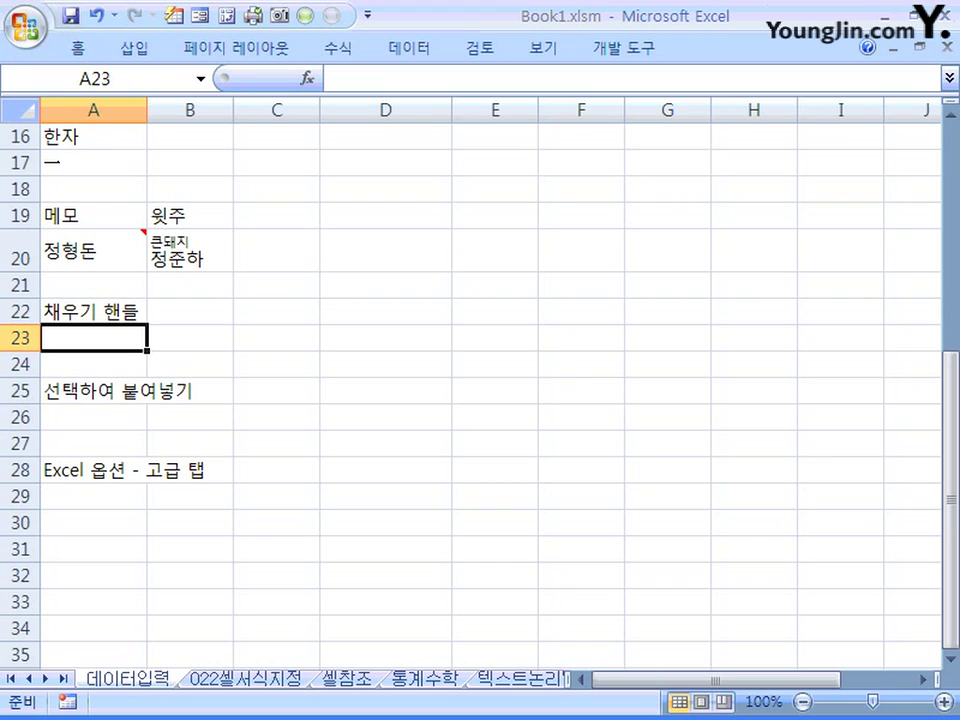
left_click(190, 338)
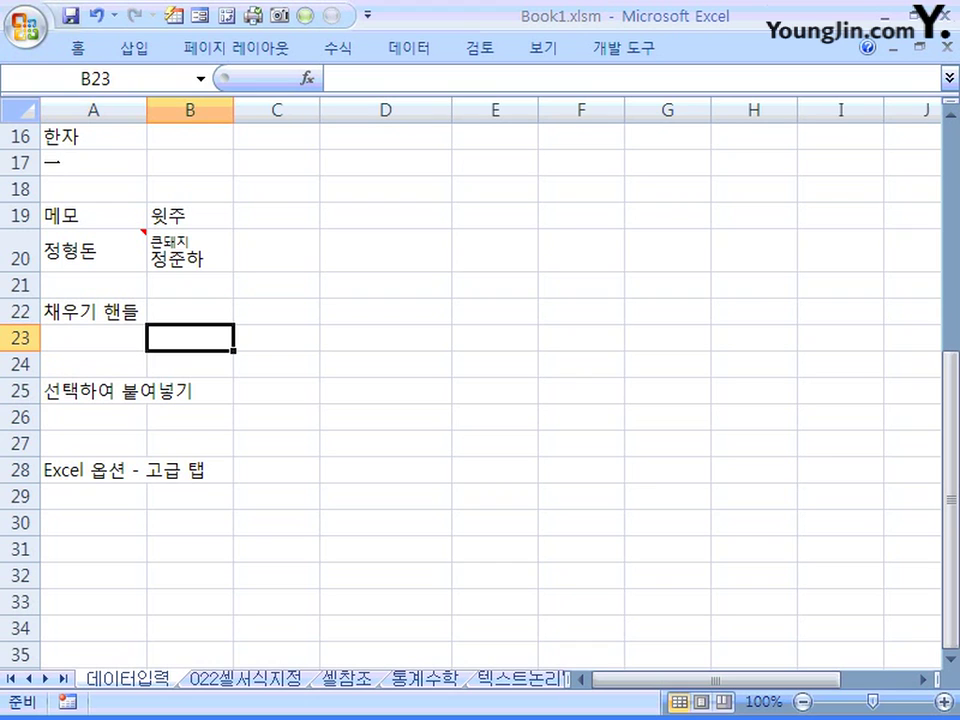
left_click(276, 338)
left_click(93, 338)
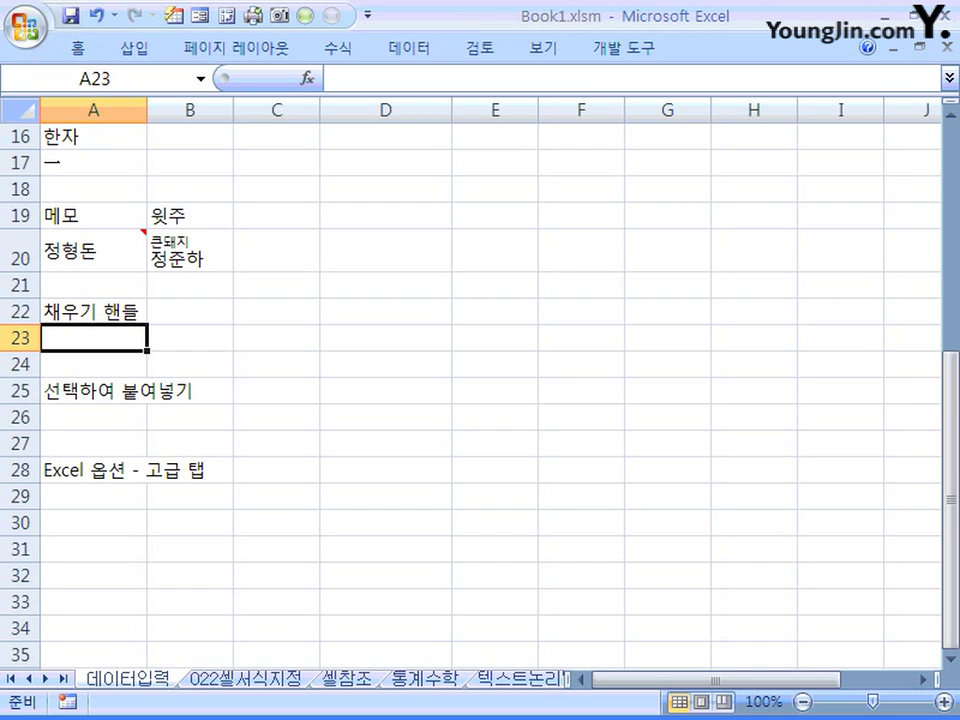
left_click_drag(147, 351, 147, 340)
type("1")
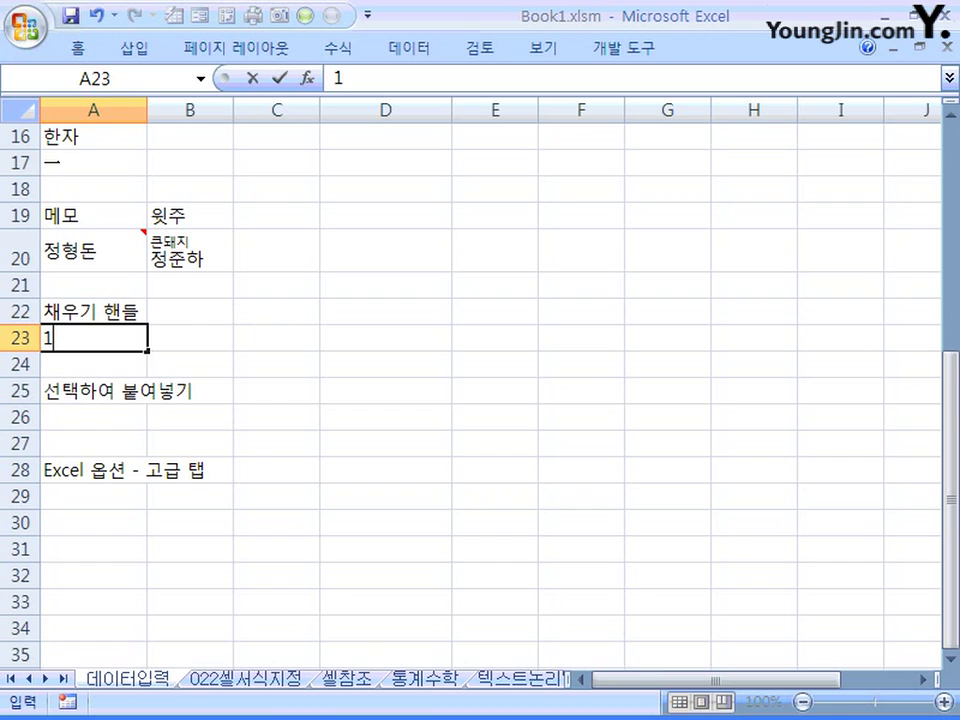
left_click(189, 364)
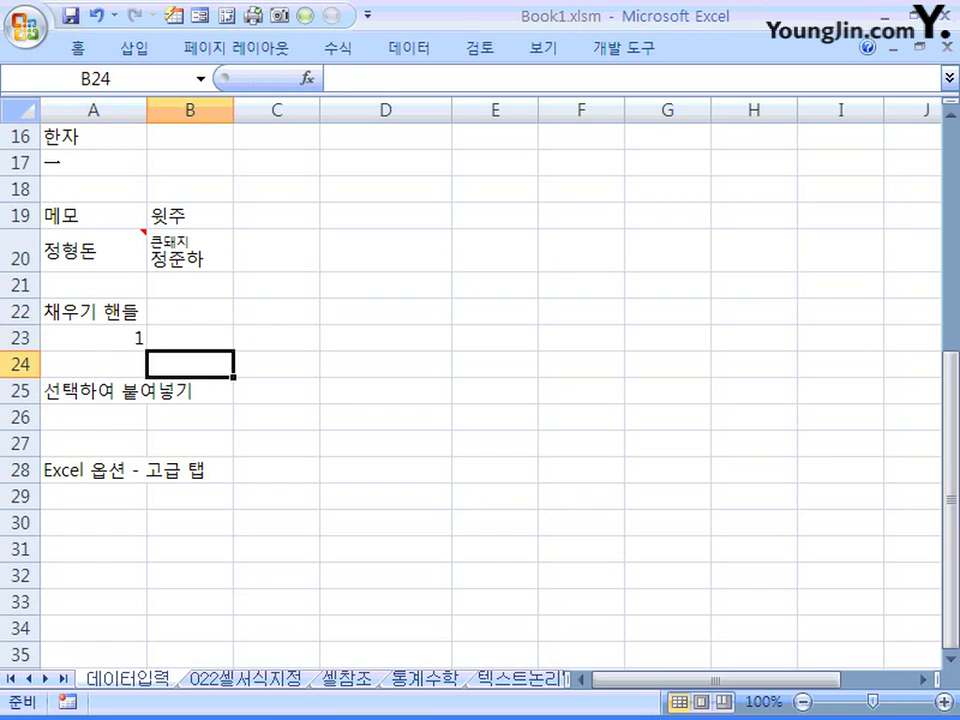
Extend the 1 in A23 across to D23 with the fill handle as an increasing series from 1 to 4
left_click(93, 338)
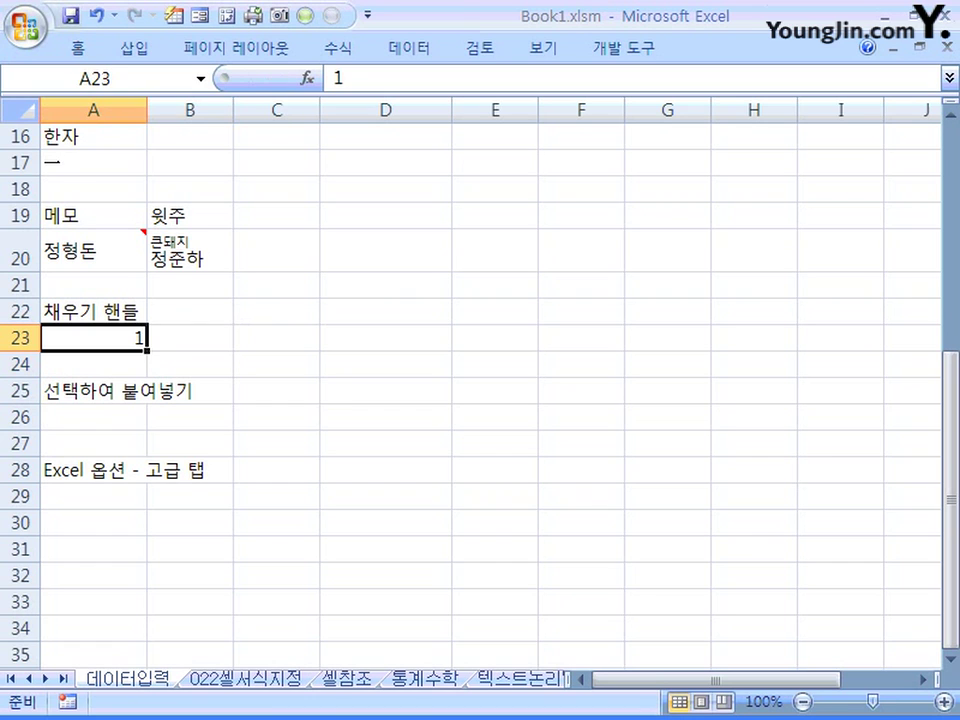
mouse_move(147, 348)
left_mouse_down()
mouse_move(335, 345)
mouse_move(128, 345)
left_mouse_up()
left_click_drag(148, 349, 335, 345)
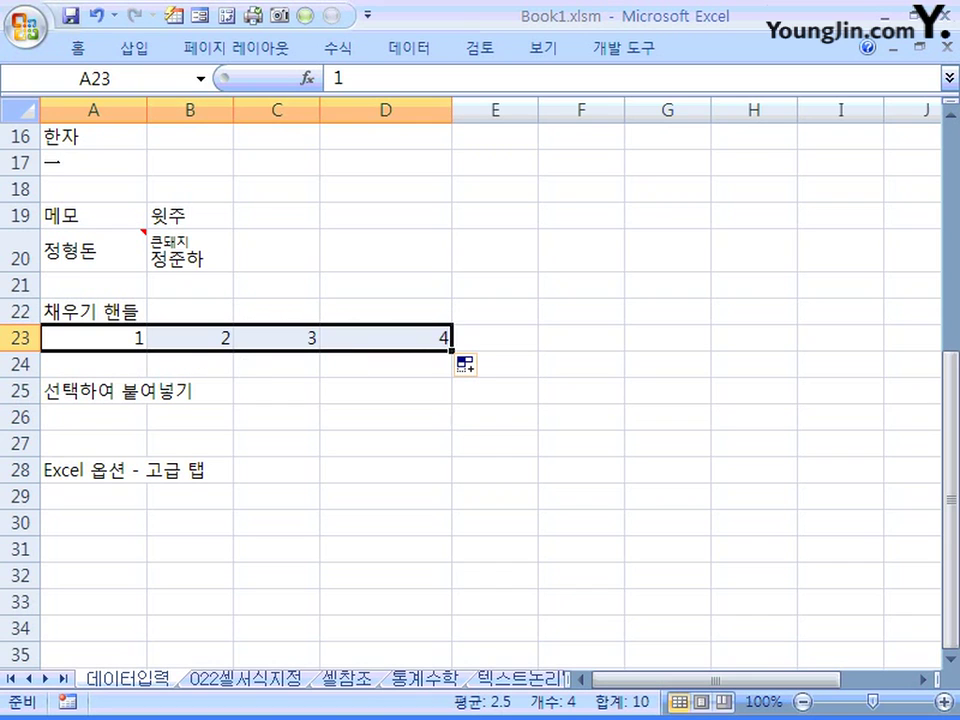
Clear the filled series from cells A23:D23
left_click(93, 338)
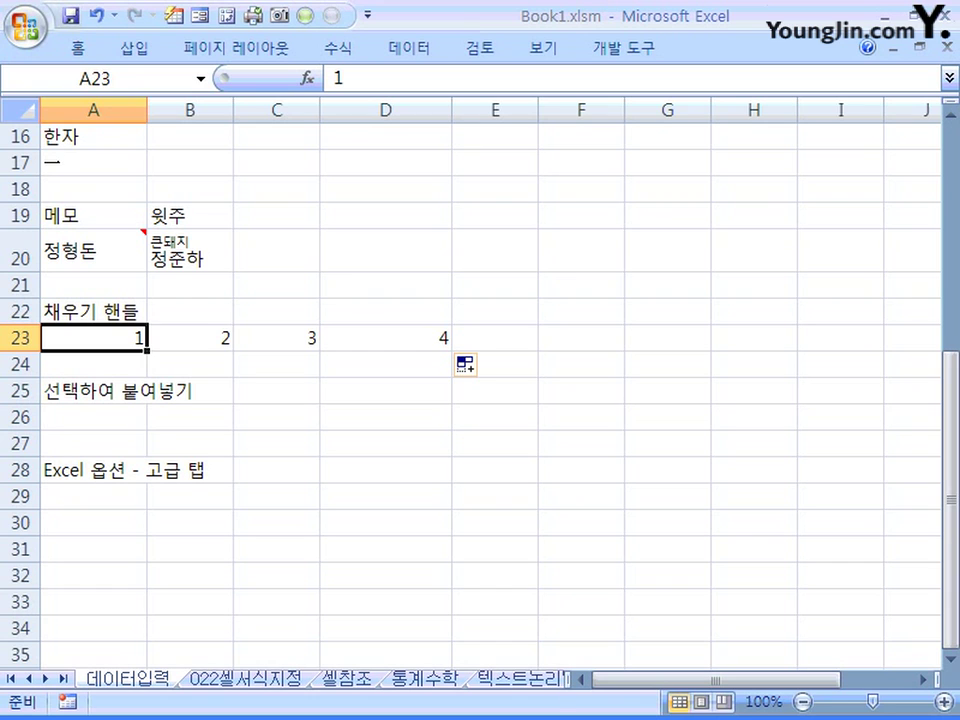
key("shift+Right")
key("shift+Right")
key("shift+Right")
key("Delete")
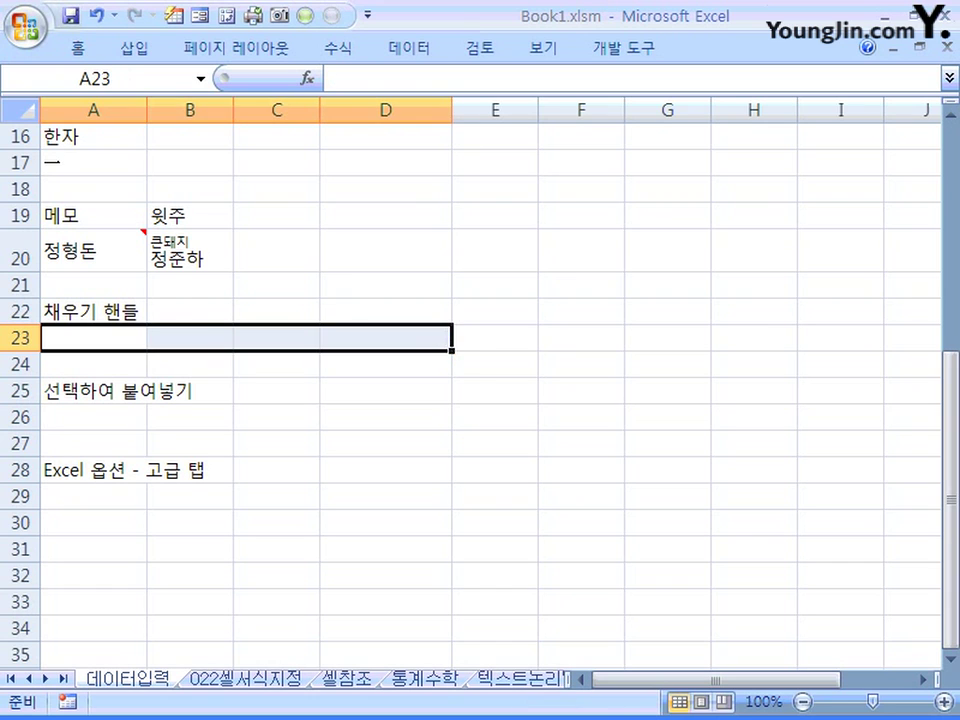
Enter 1 in cell A23 and 3 in cell B23 as starting values for a fill series
key("Left")
type("1")
key("Tab")
type("3")
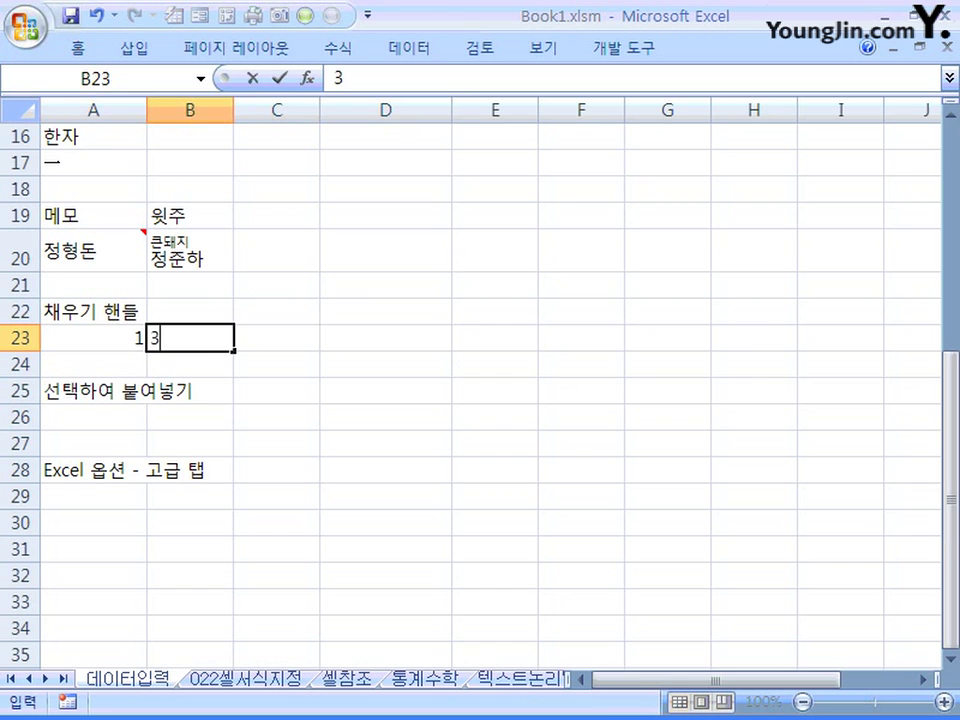
left_click(276, 364)
left_click(93, 338)
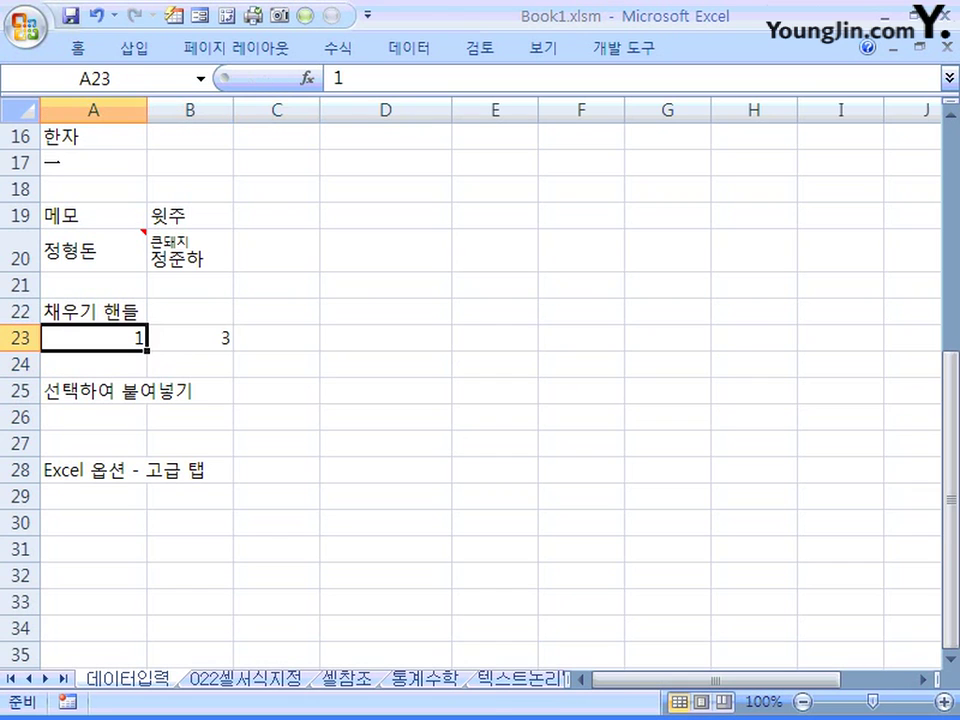
Extend the 1 and 3 in A23:B23 across to E23 with the fill handle as a series increasing by 2
left_click_drag(93, 338, 189, 338)
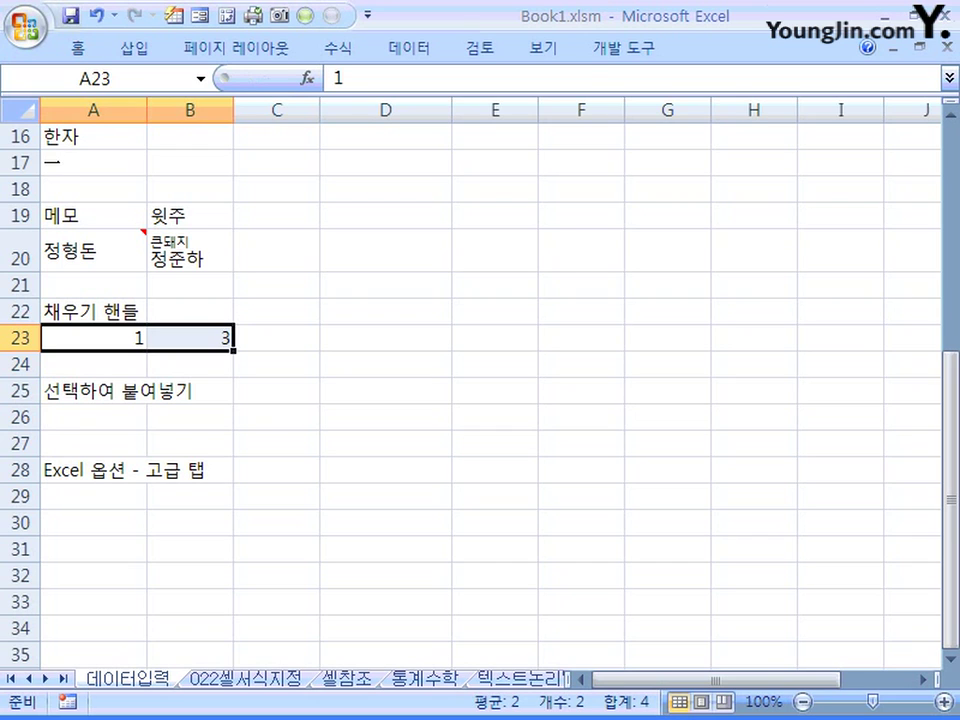
left_click_drag(233, 351, 470, 349)
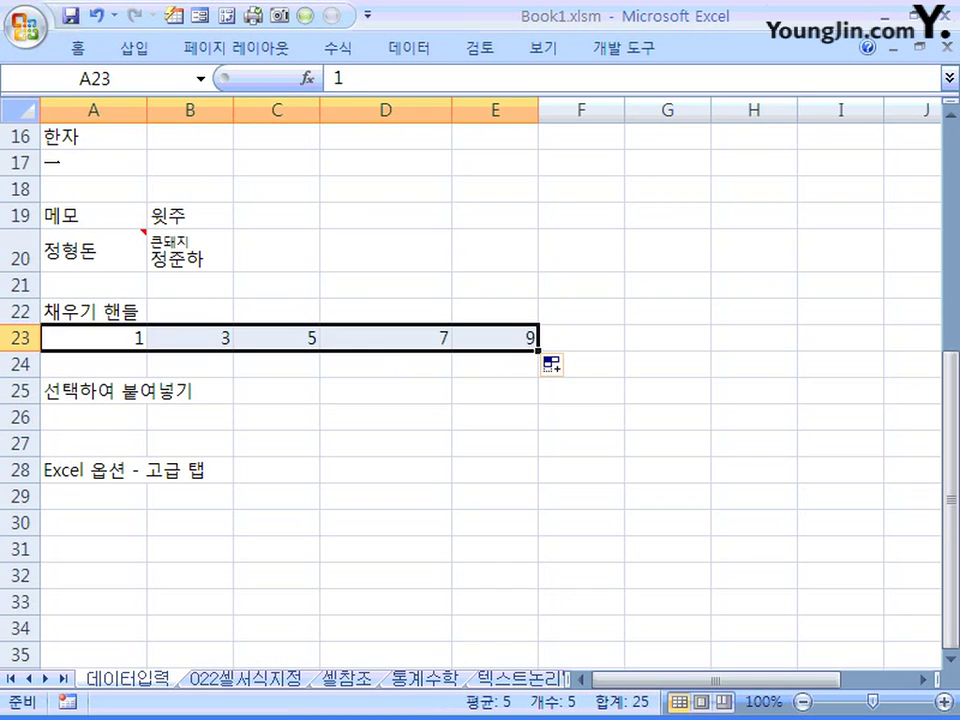
left_click(276, 338)
left_click(93, 338)
left_click(190, 338)
left_click(276, 338)
left_click(385, 338)
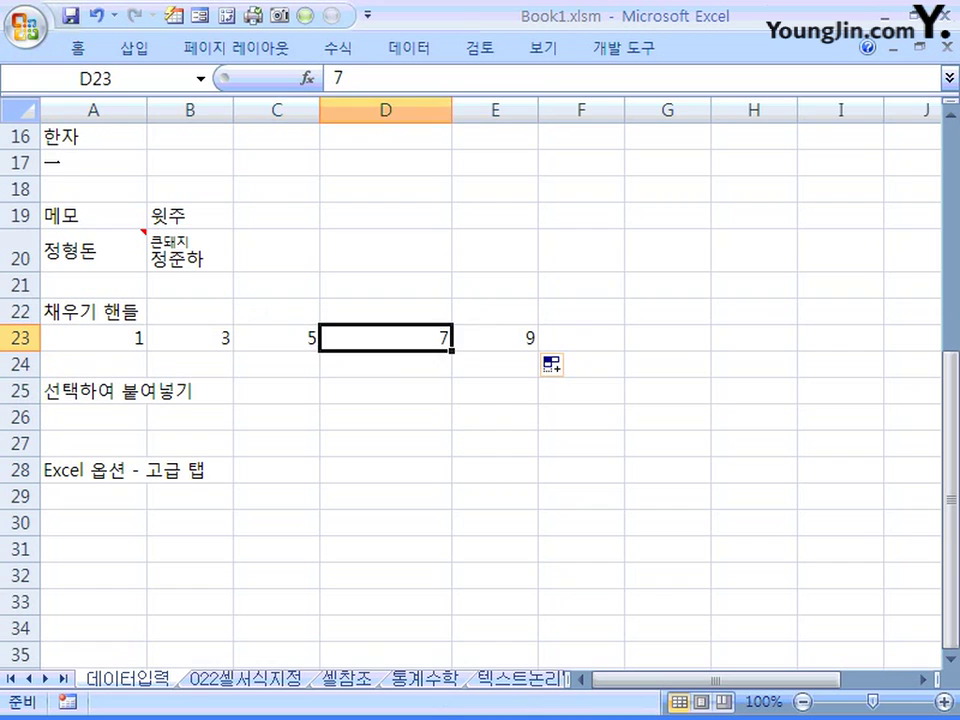
left_click(495, 338)
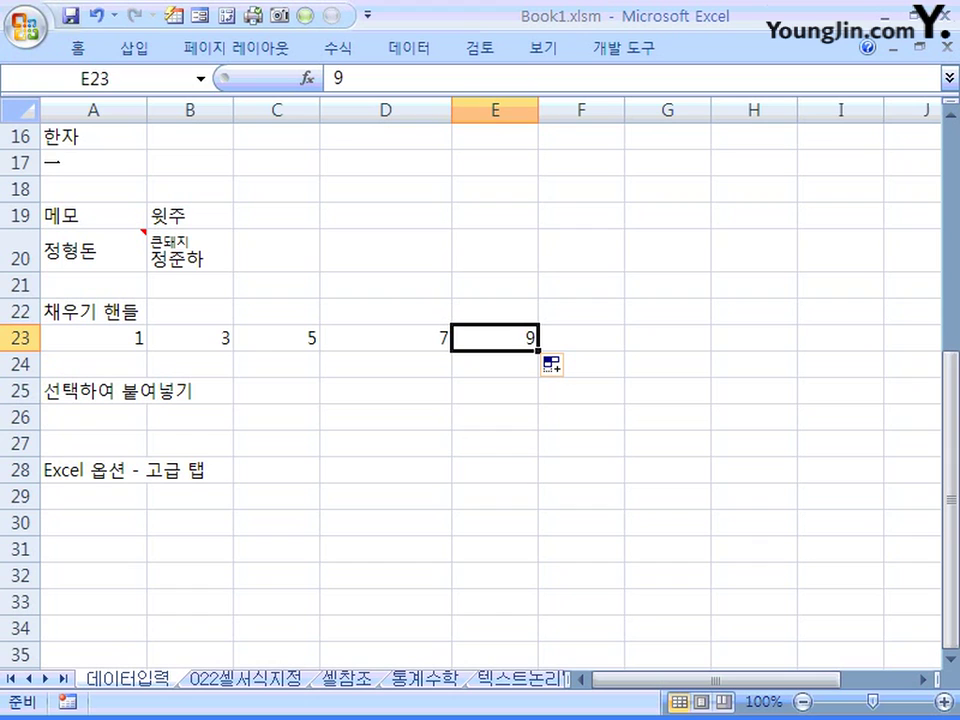
Copy cell A20, the cell under the 메모 heading that carries a comment
left_click(93, 417)
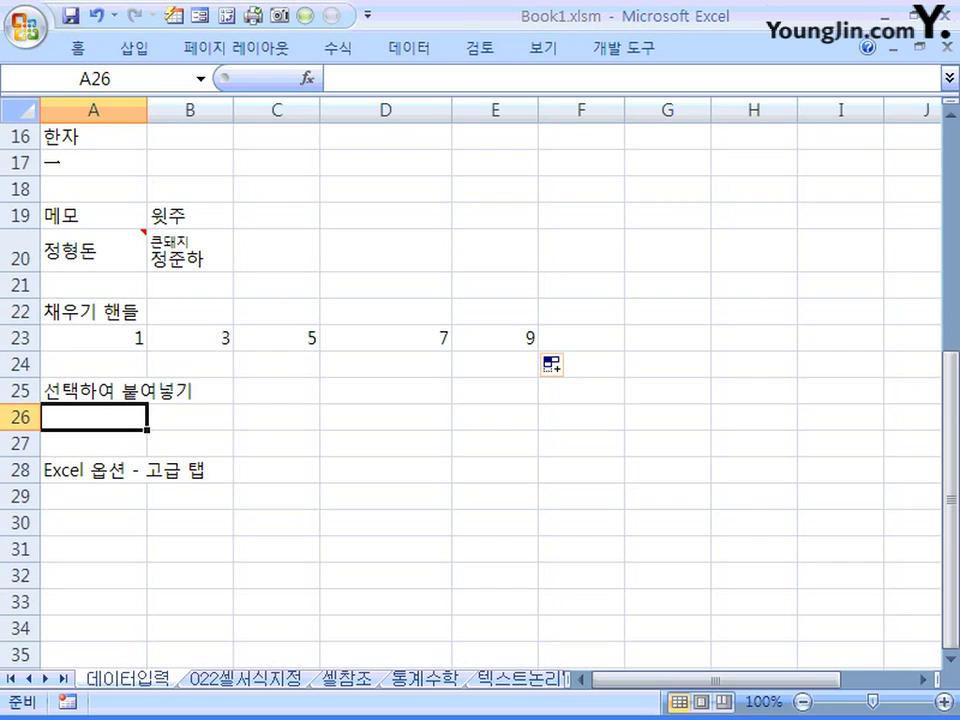
scroll(470, 400, "up", 1)
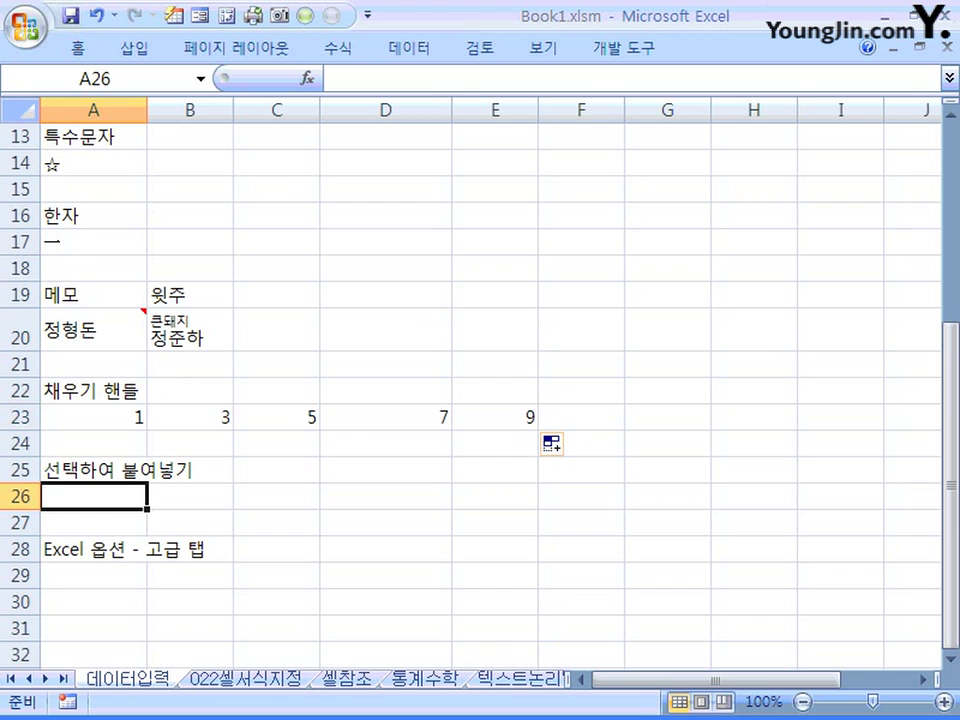
scroll(470, 400, "up", 2)
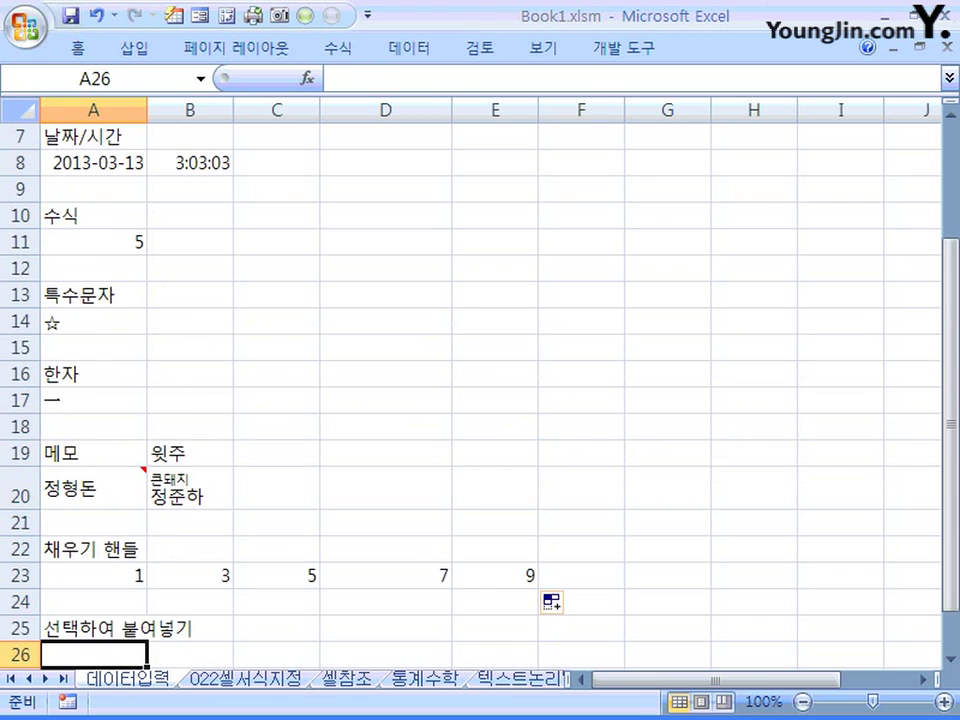
scroll(470, 400, "down", 3)
left_click(190, 250)
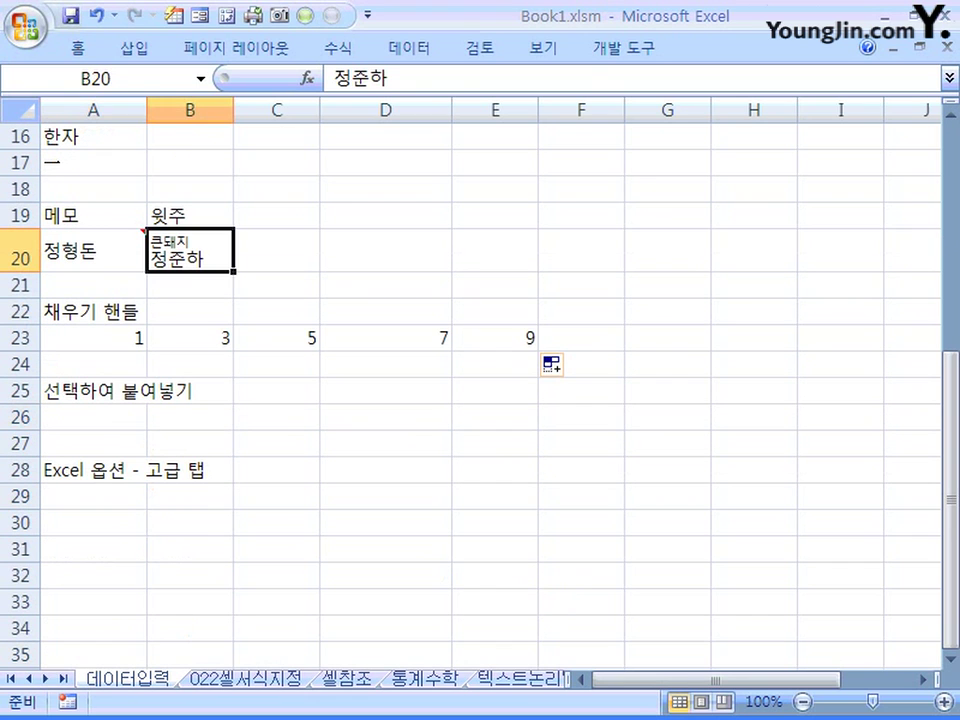
right_click(183, 252)
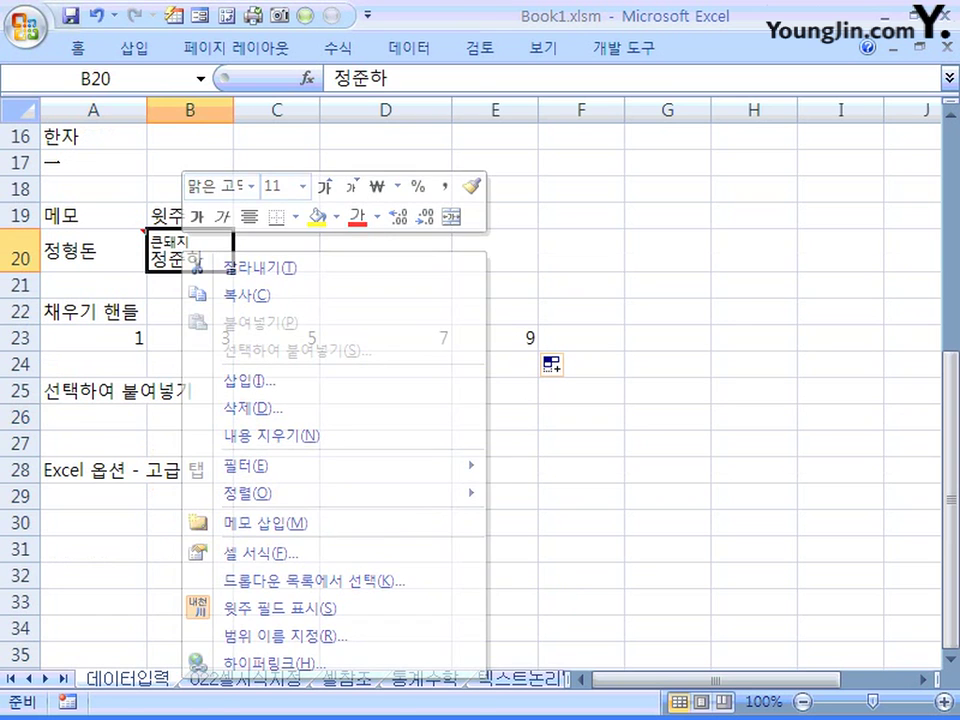
left_click(93, 240)
right_click(93, 230)
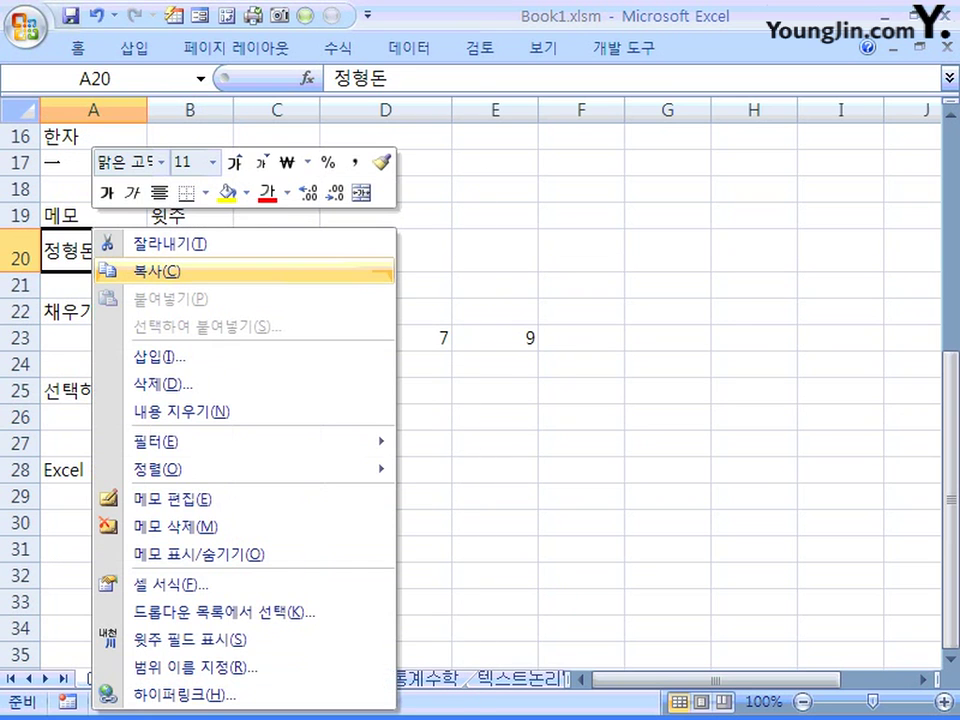
left_click(157, 271)
Paste only the comment (메모) of the copied cell into A26 with Paste Special and end copy mode
left_click(93, 417)
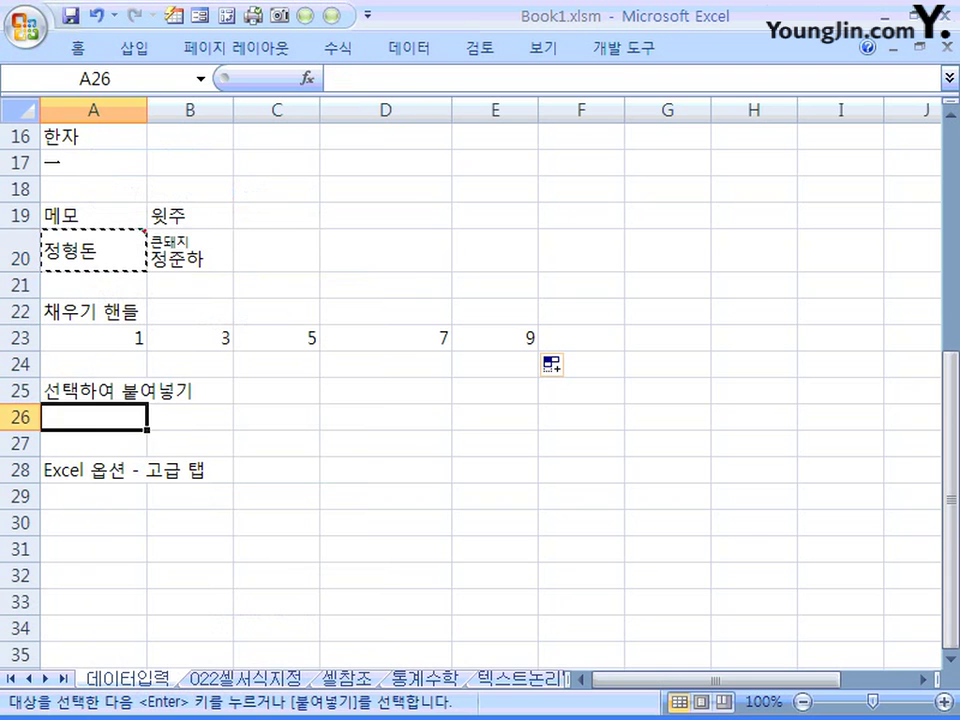
right_click(110, 417)
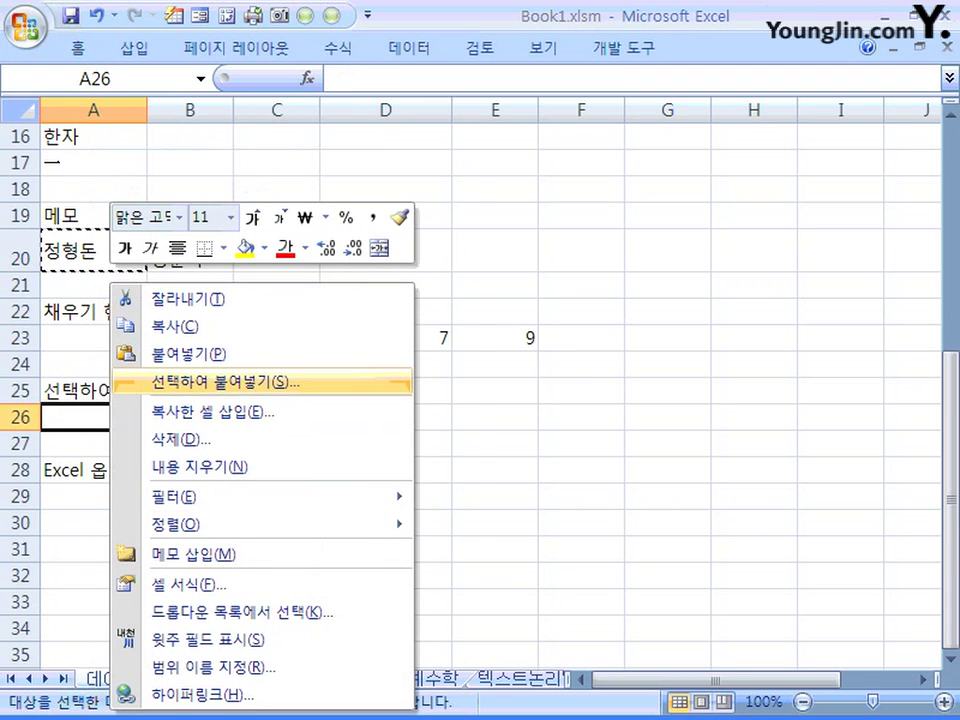
left_click(230, 381)
left_click_drag(150, 193, 437, 188)
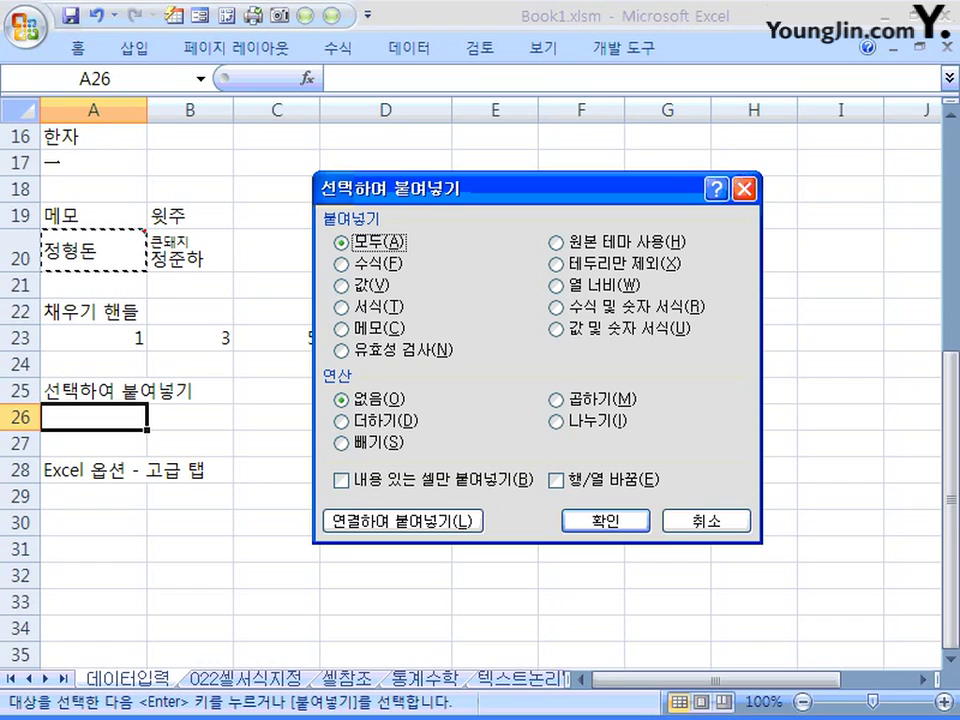
left_click(345, 328)
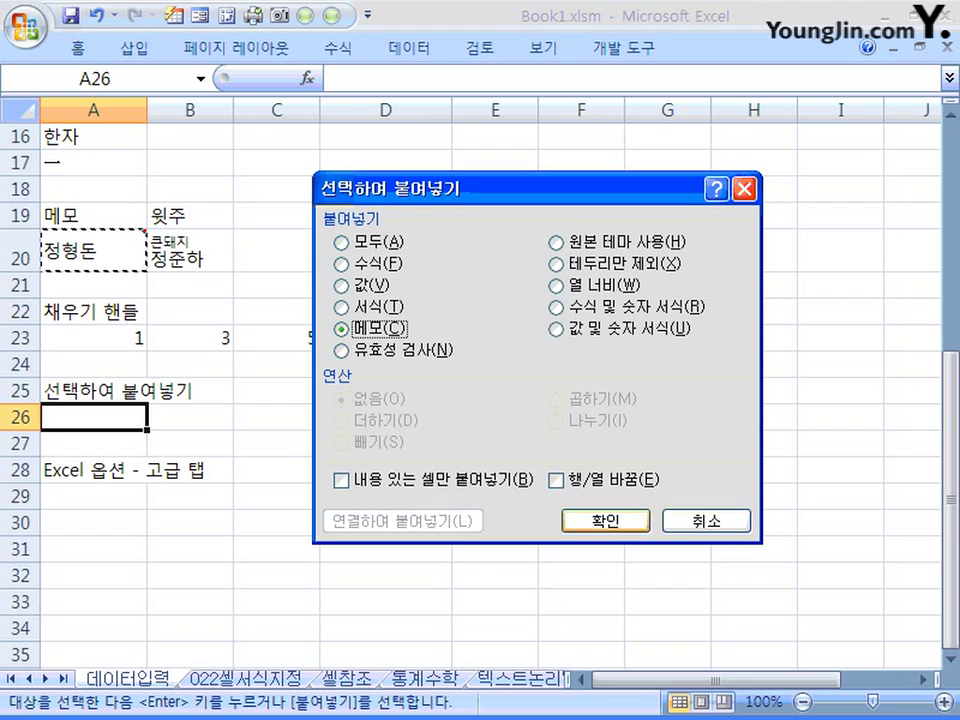
left_click(606, 520)
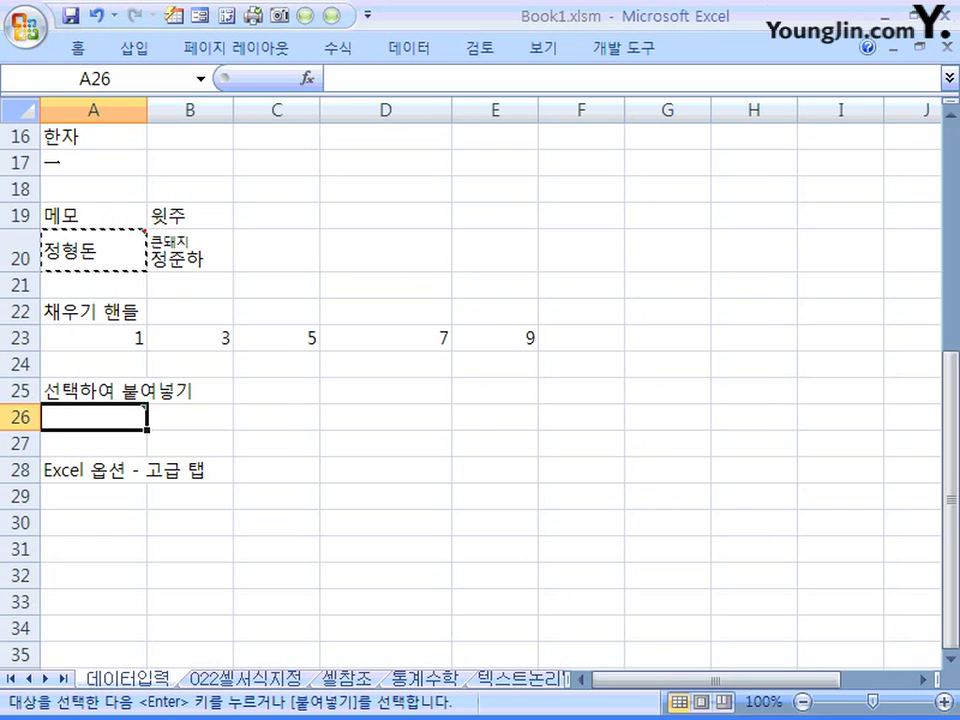
mouse_move(94, 416)
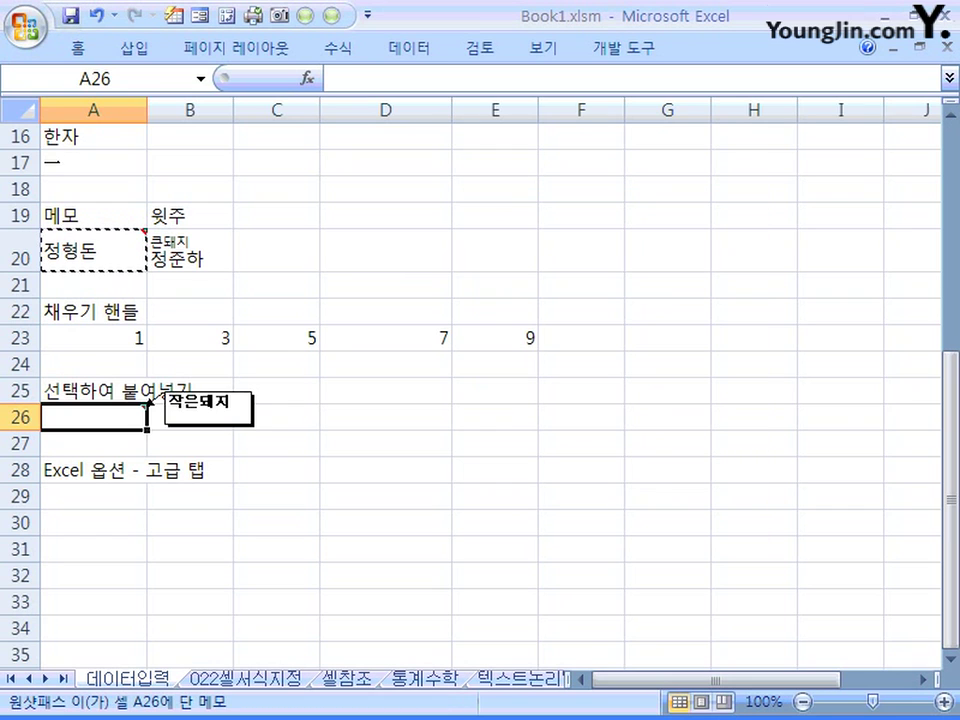
mouse_move(94, 250)
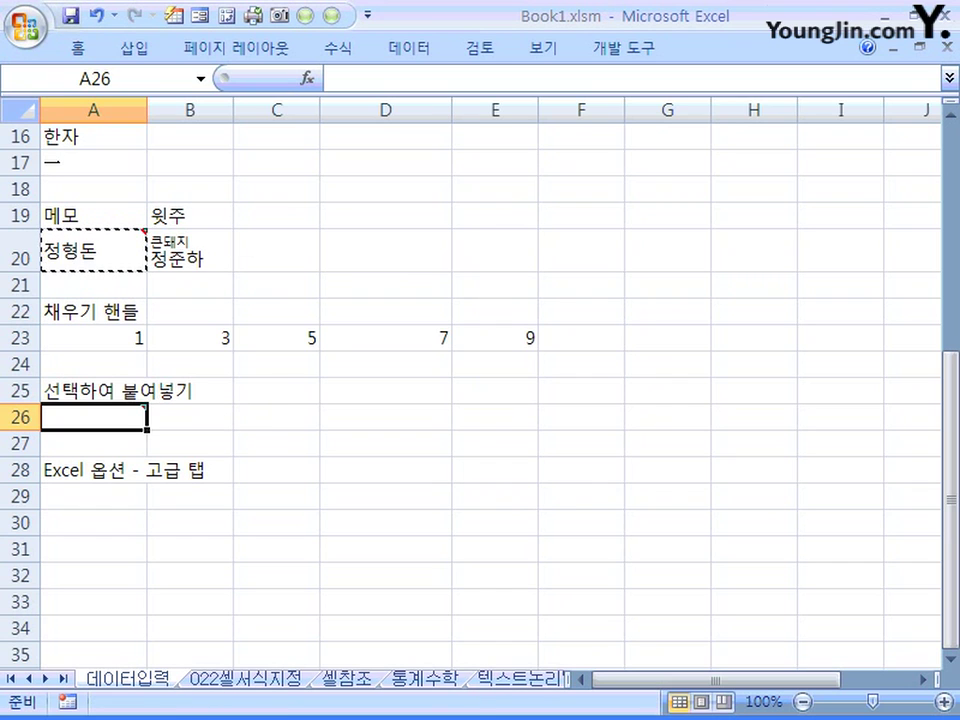
key("Escape")
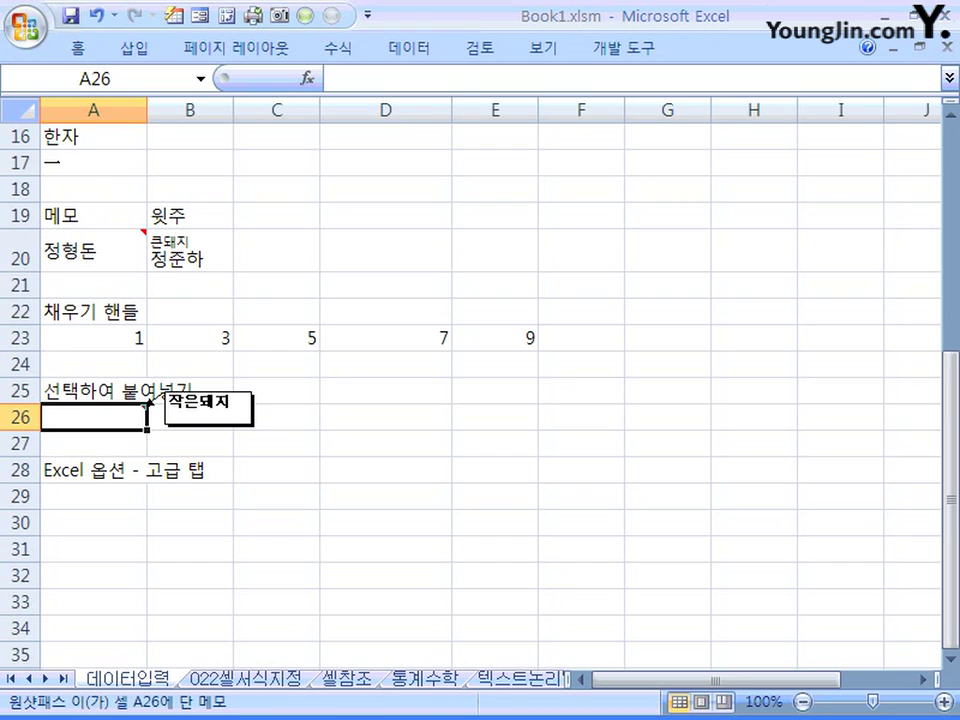
right_click(131, 417)
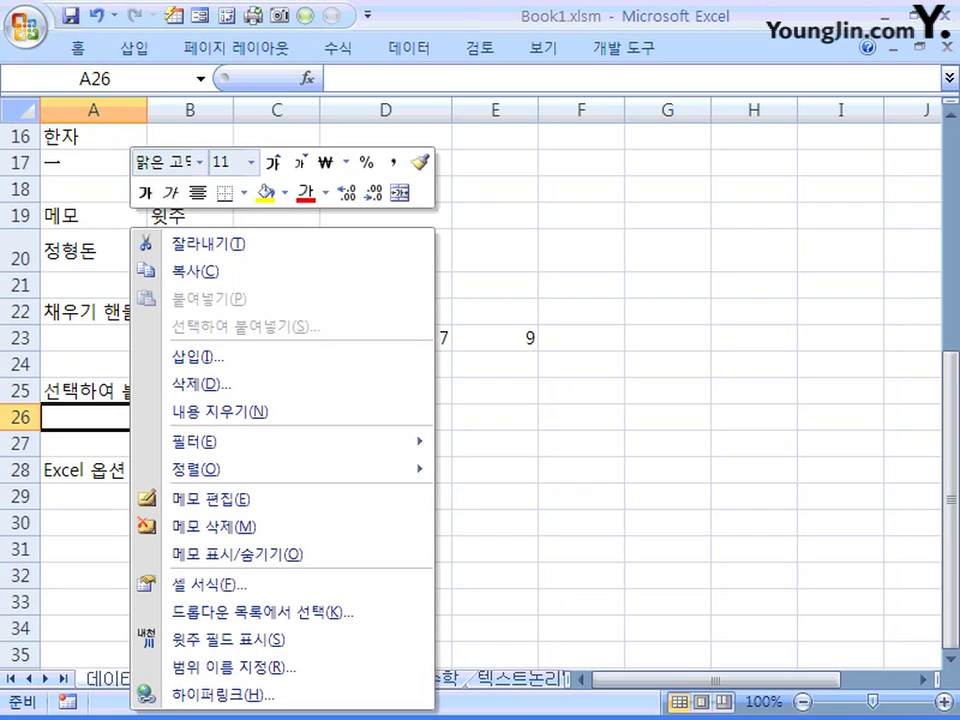
key("Escape")
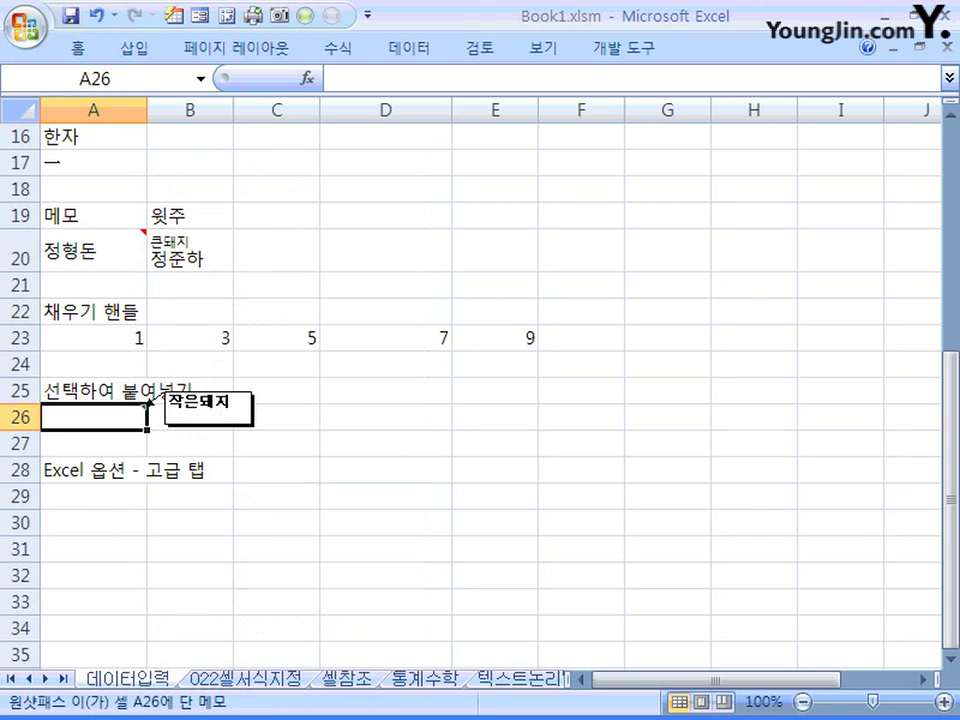
key("Escape")
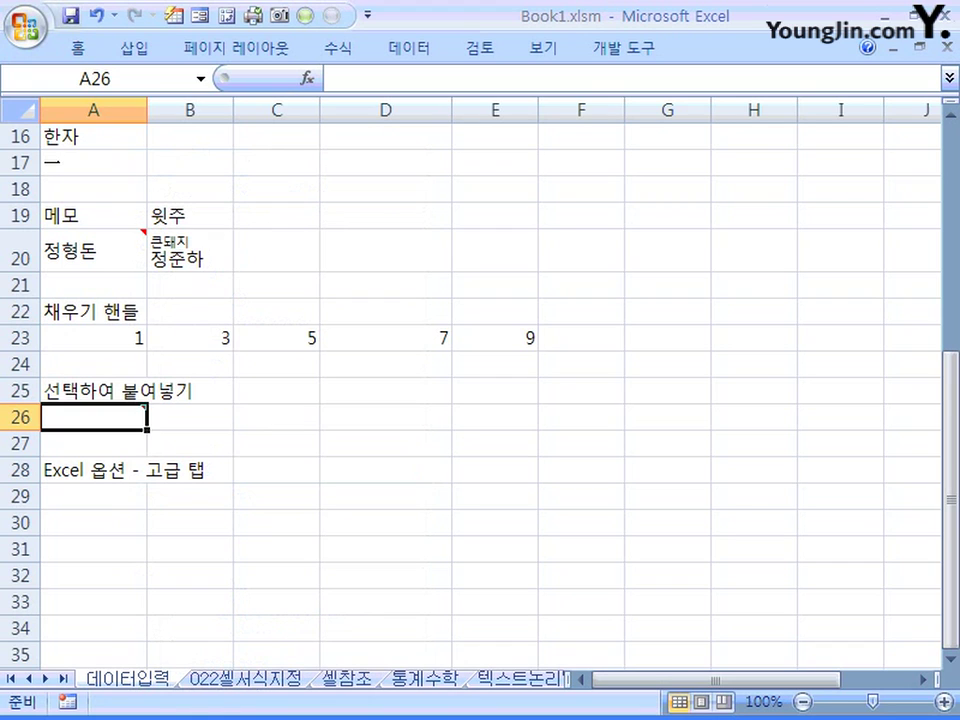
key("shift+F2")
key("Escape")
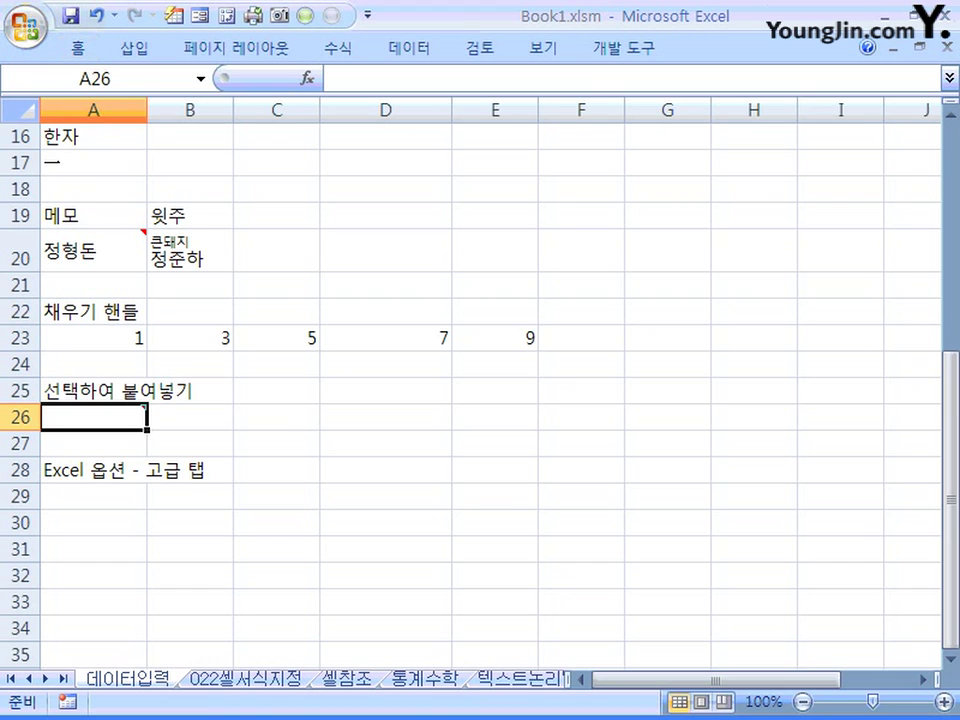
Open the advanced (고급) settings in the Excel options
left_click(26, 28)
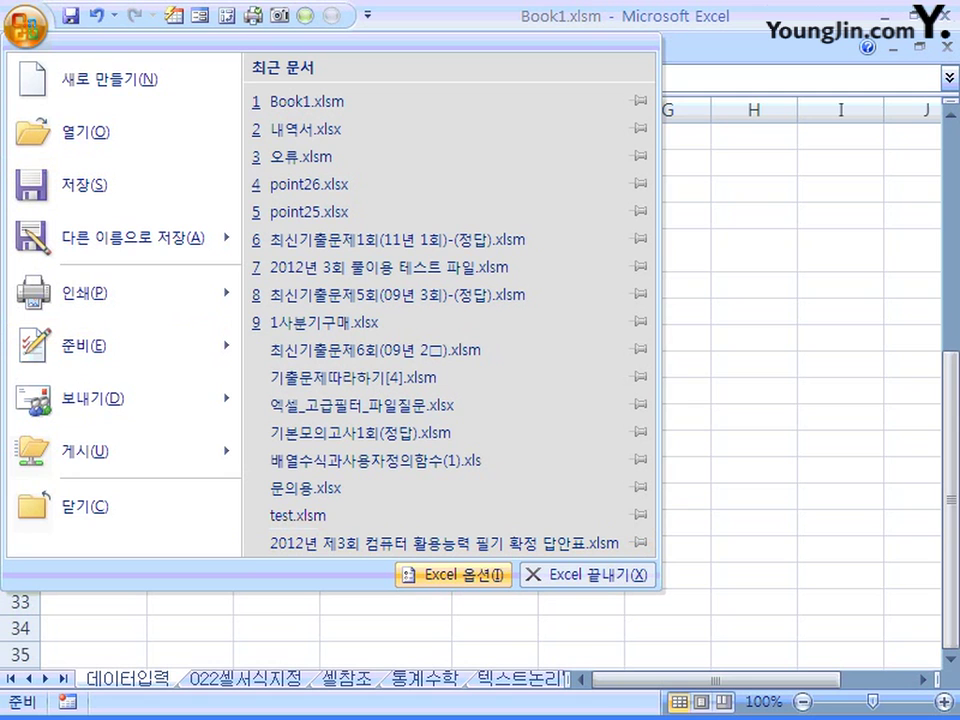
left_click(454, 575)
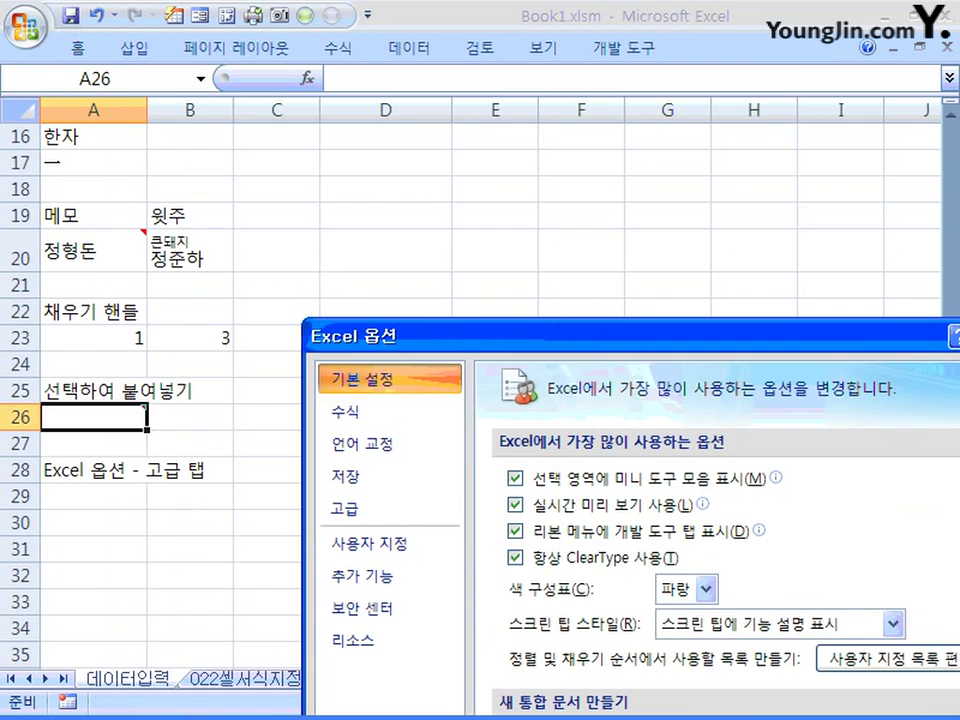
left_click_drag(500, 336, 289, 79)
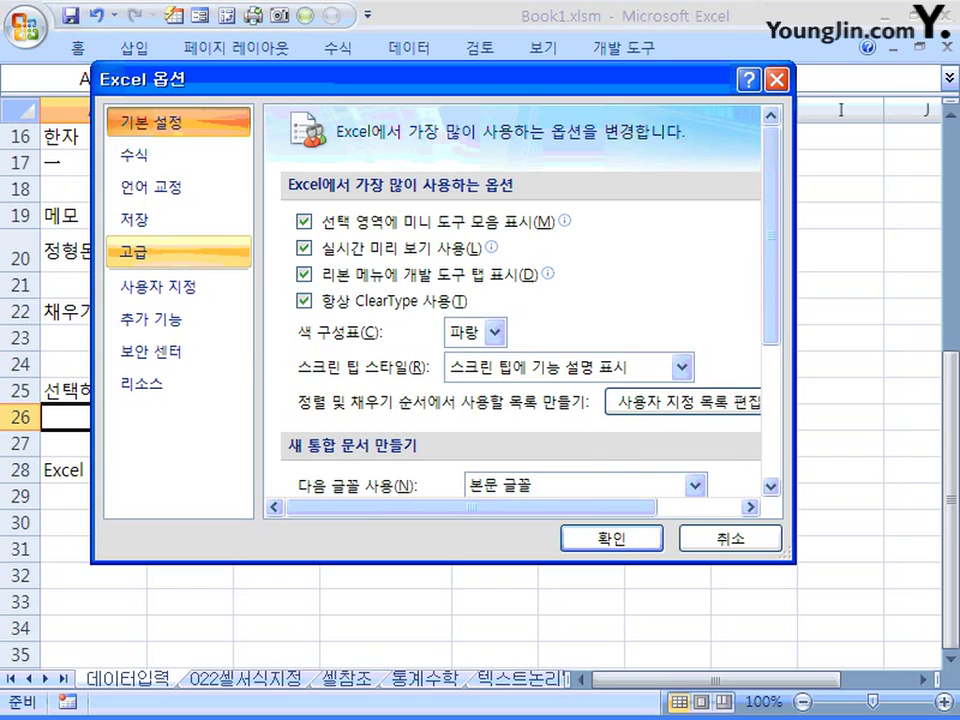
left_click(178, 252)
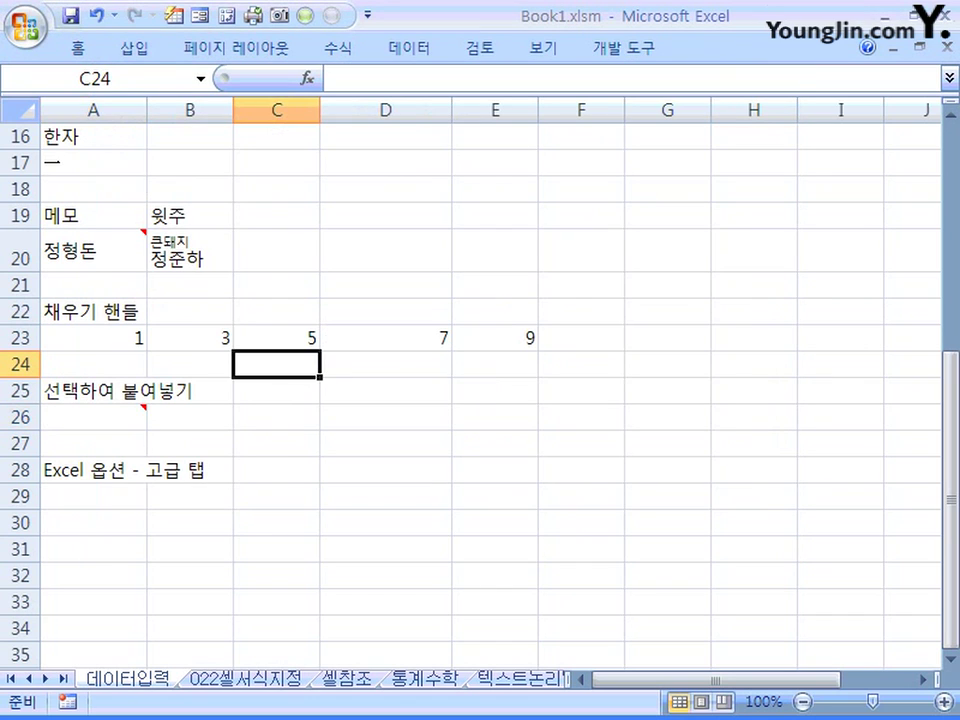
Move the active cell repeatedly between C24 and C28 to check the cell movement direction, ending on C28
key("Return")
key("Return")
key("Return")
key("Return")
key("Return")
key("Return")
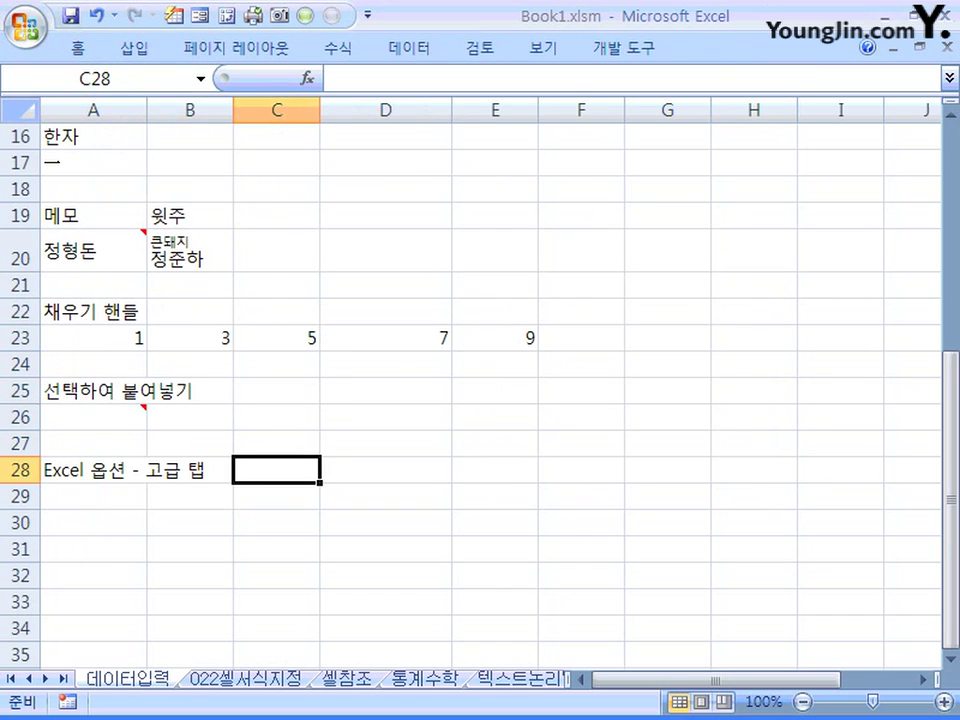
key("Up")
key("Up")
key("Up")
key("Up")
key("Up")
key("Up")
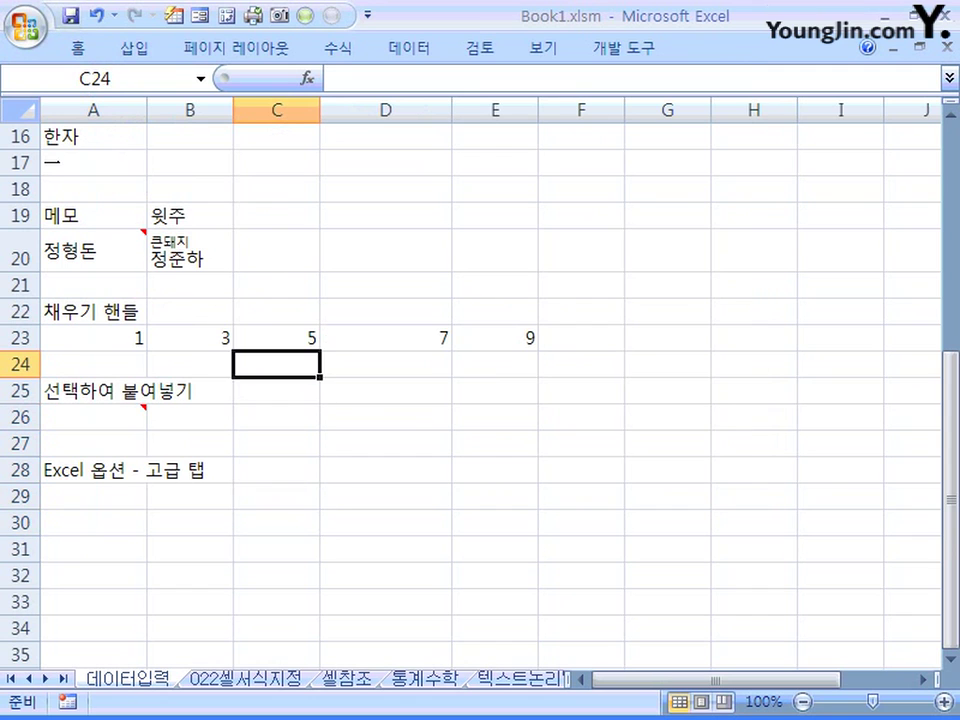
key("Down")
key("Down")
key("Down")
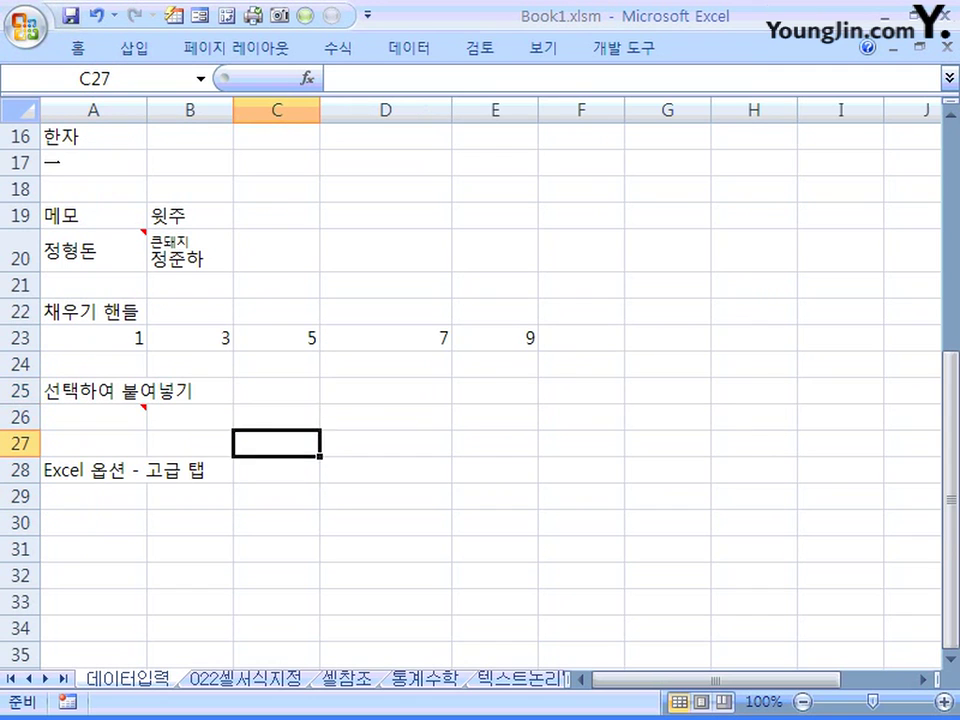
key("Up")
key("Up")
key("Up")
key("Down")
key("Down")
key("Down")
key("Down")
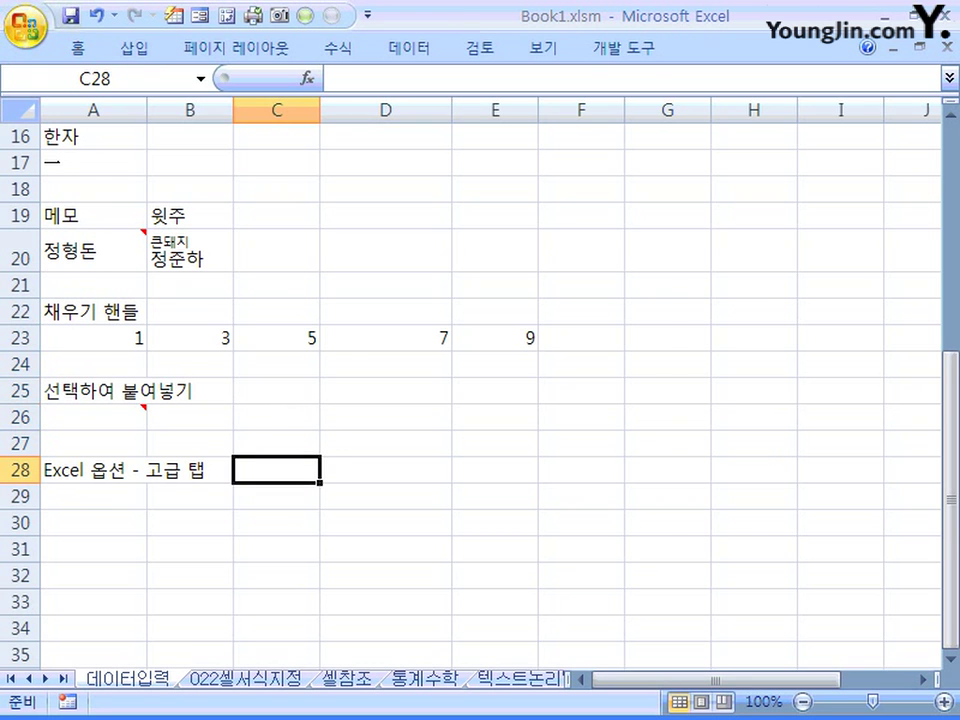
Examine the direction choices for moving to the next cell after Enter in the advanced Excel options, keeping 아래쪽 selected
left_click(26, 26)
left_click(452, 576)
left_click(88, 191)
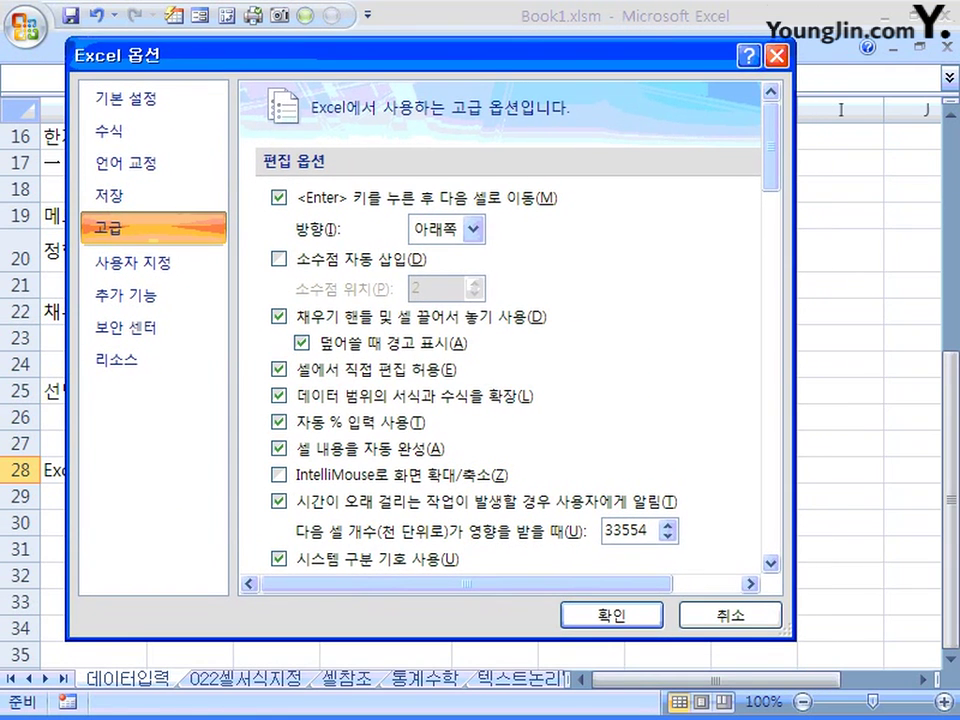
left_click(473, 229)
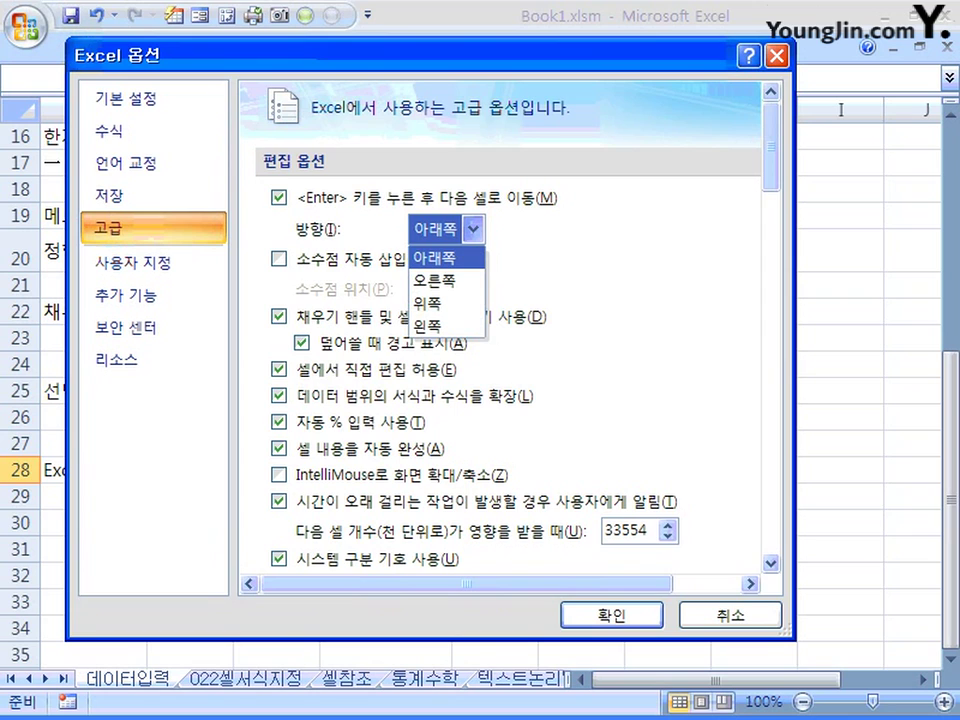
key("Escape")
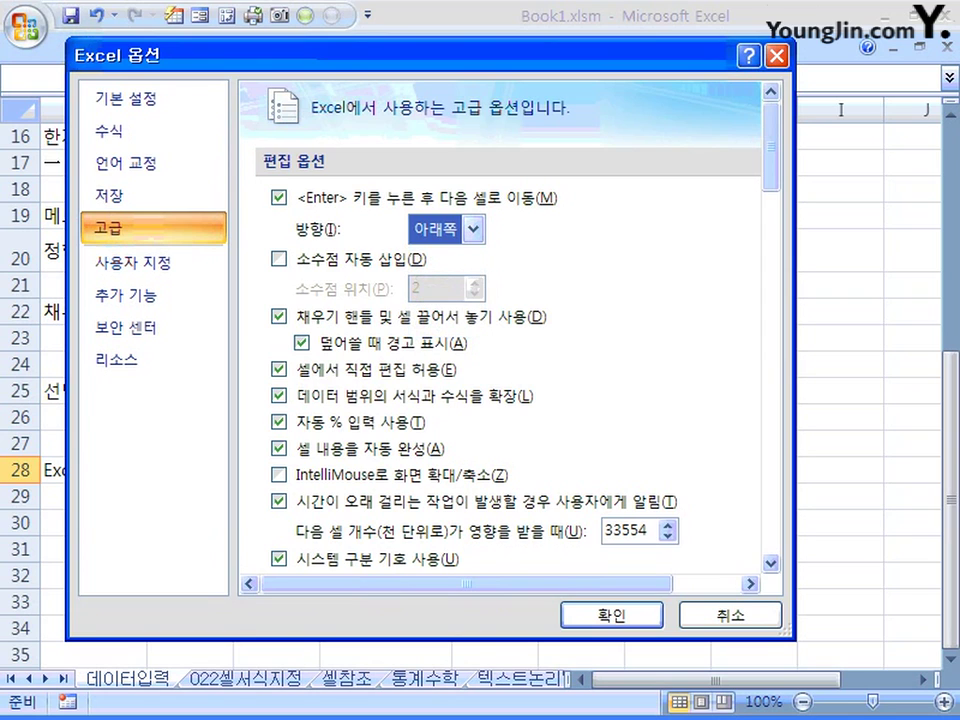
key("alt+Down")
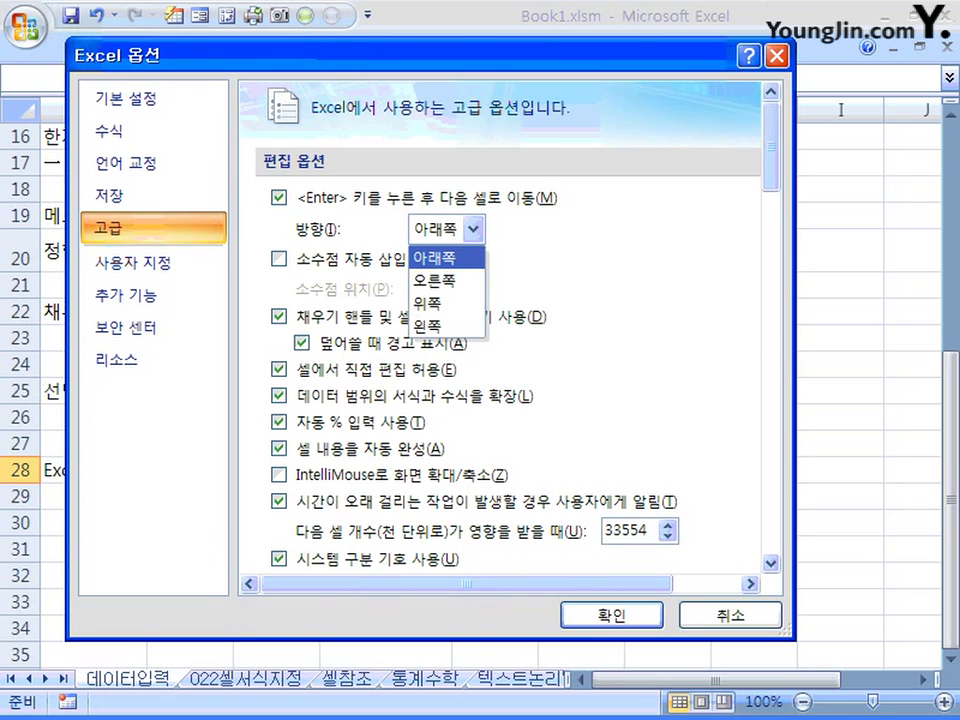
key("Return")
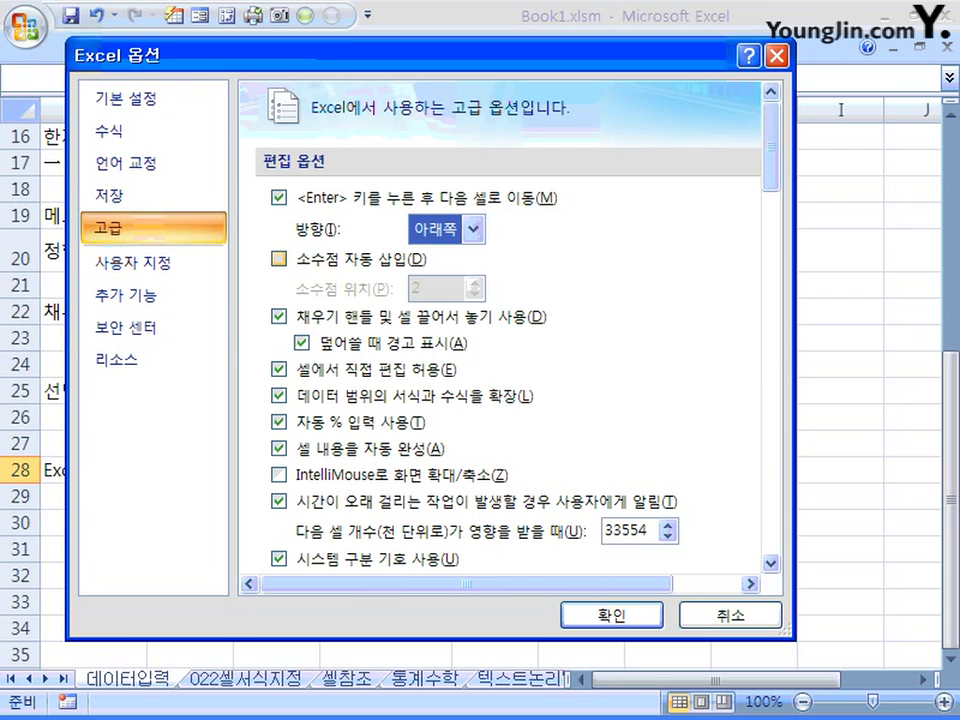
Switch automatic decimal point insertion (소수점 자동 삽입) on to see its decimal places setting, and switch it off again
left_click(279, 258)
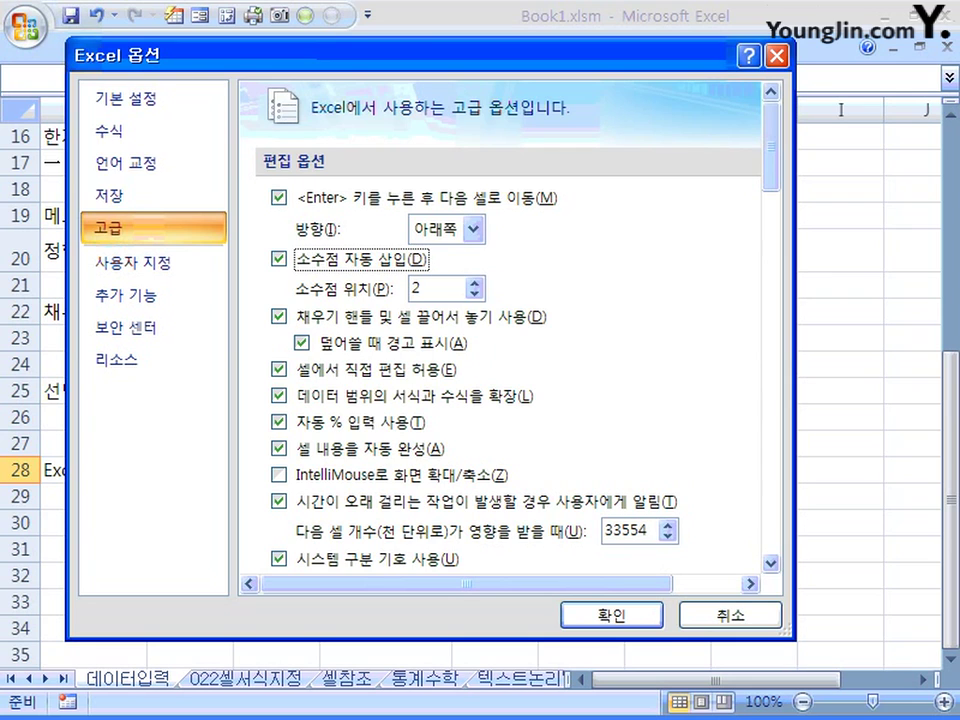
left_click(279, 259)
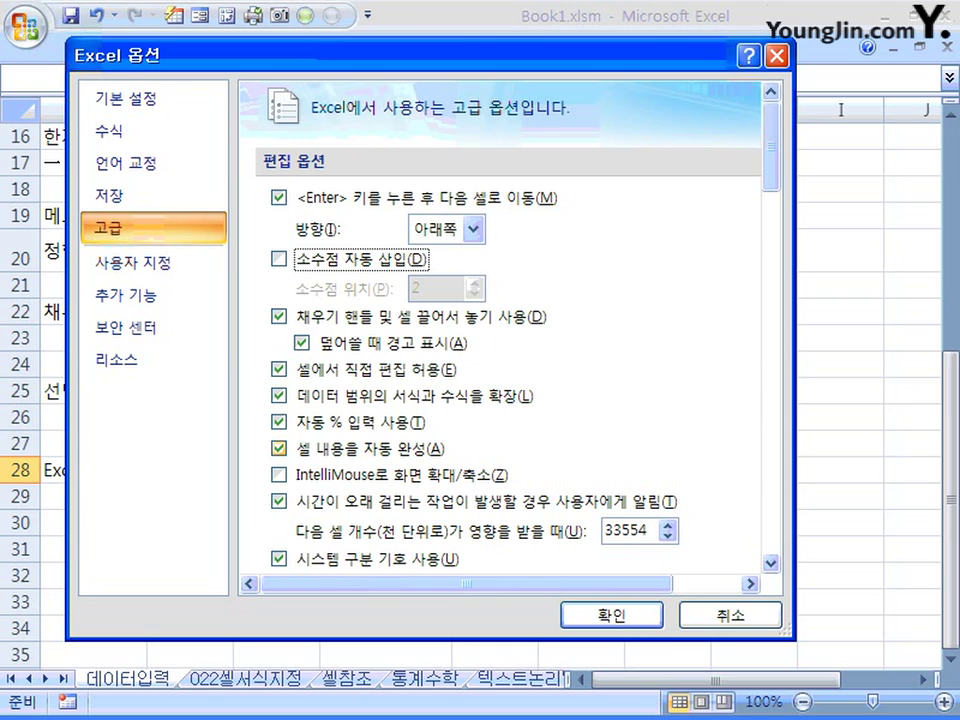
Examine the remaining editing (편집 옵션) and cut, copy and paste settings, and close the Excel options without saving changes
scroll(500, 330, "down", 3)
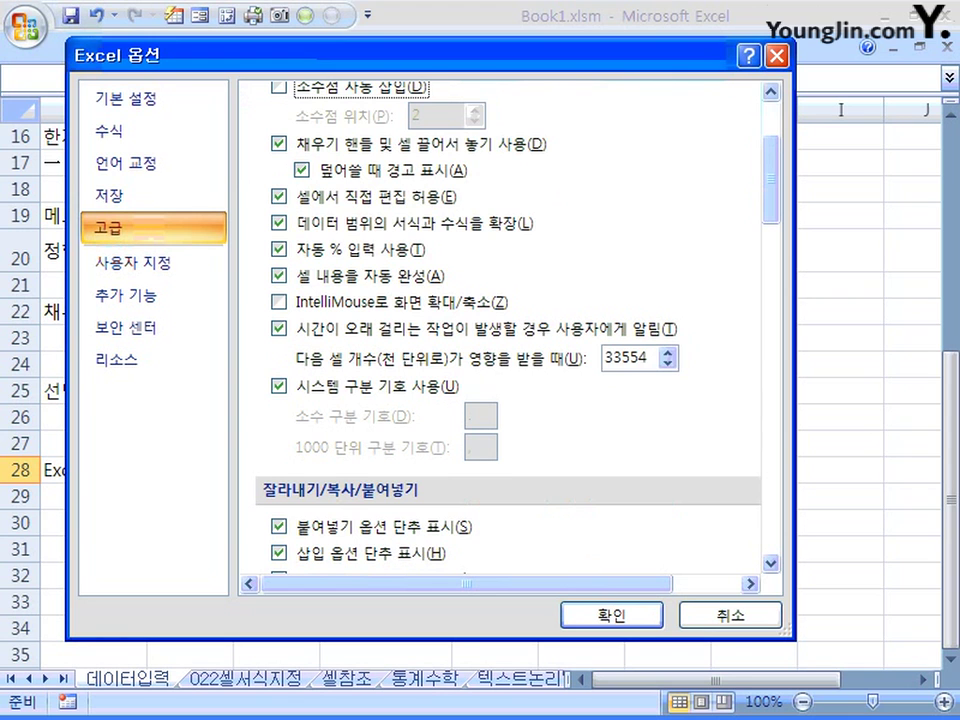
scroll(500, 330, "down", 4)
scroll(500, 330, "up", 5)
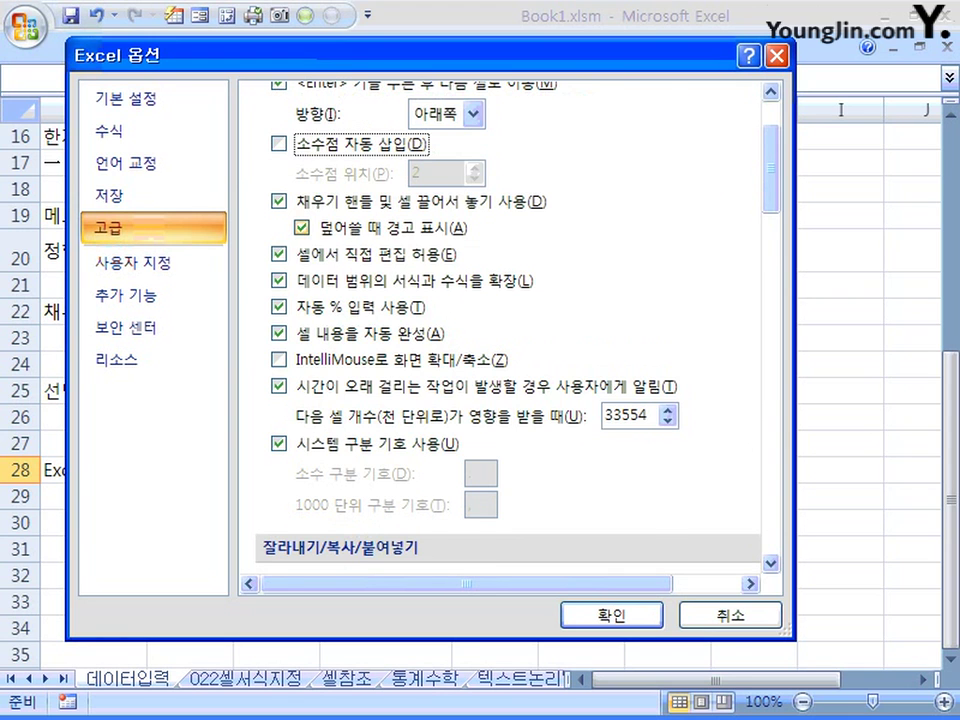
scroll(500, 330, "up", 2)
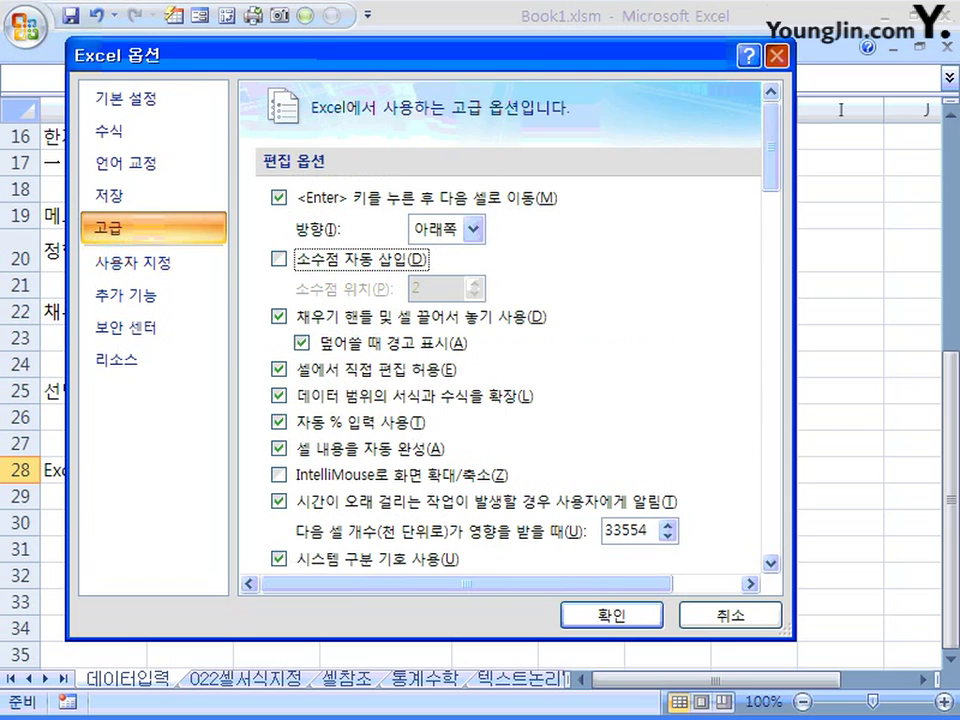
key("Escape")
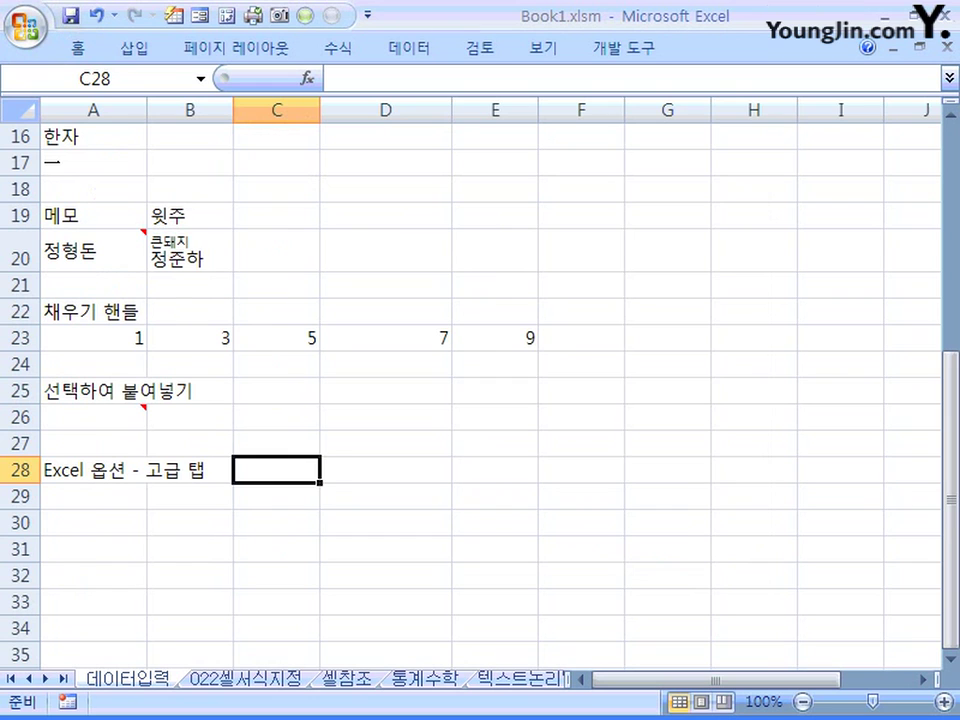
scroll(480, 390, "up", 1)
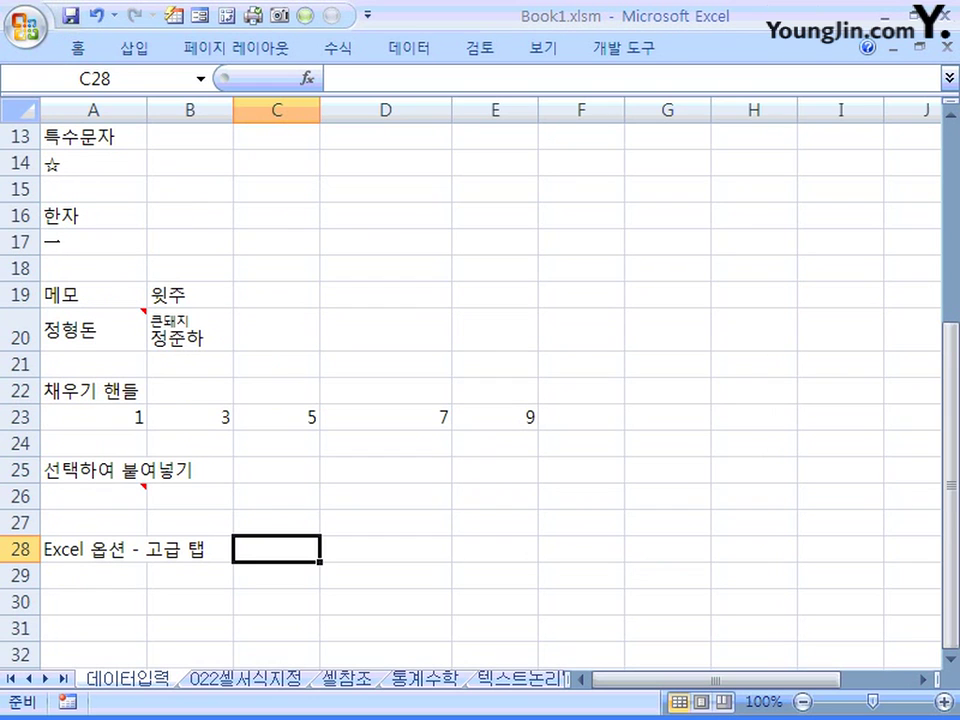